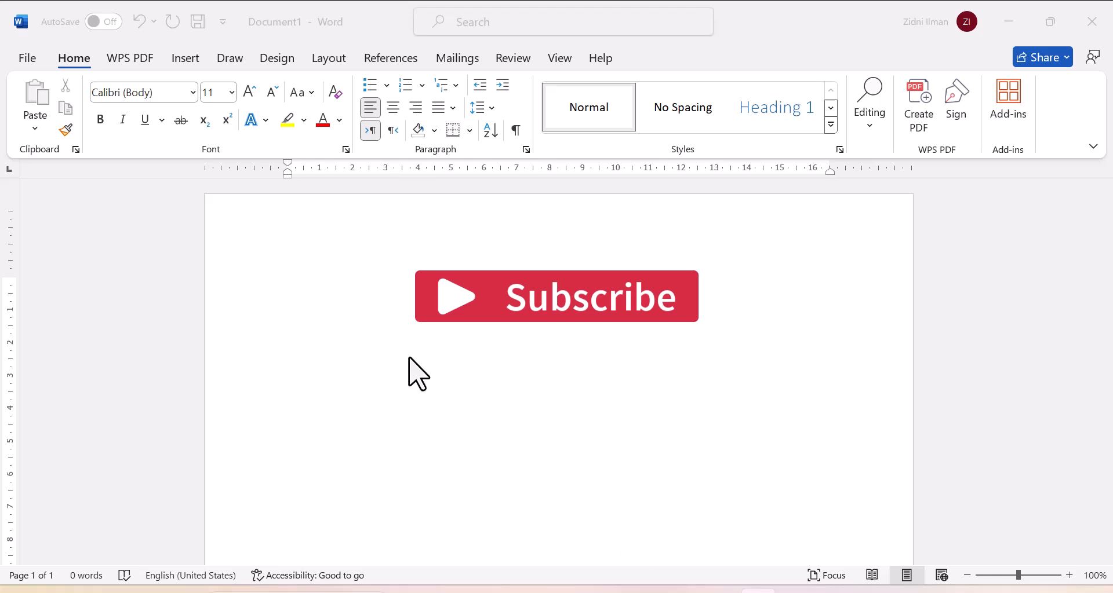
pyautogui.click(326, 59)
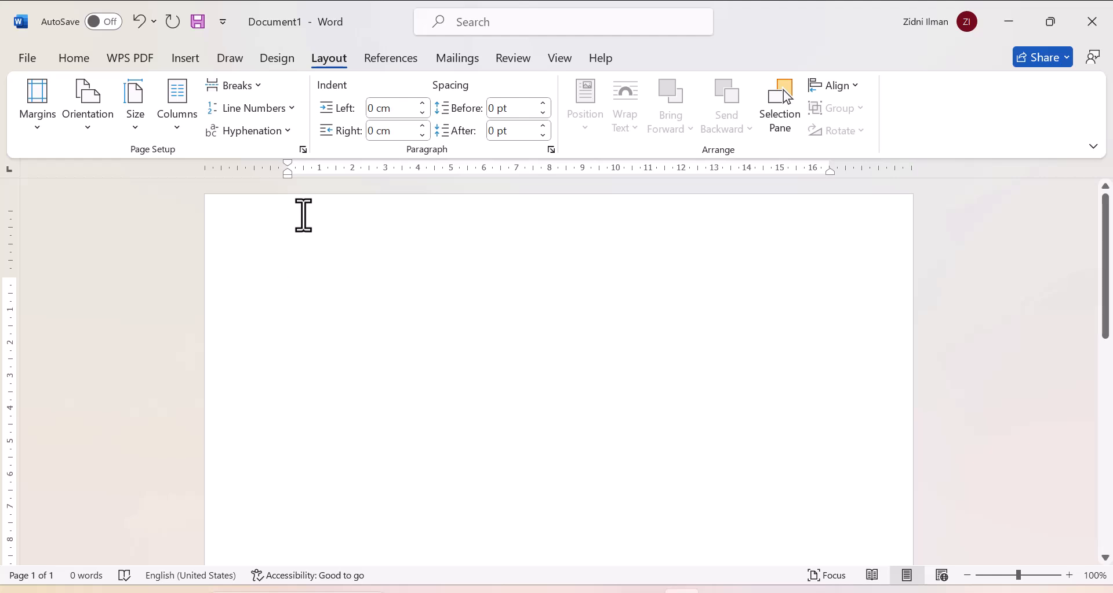
pyautogui.click(74, 58)
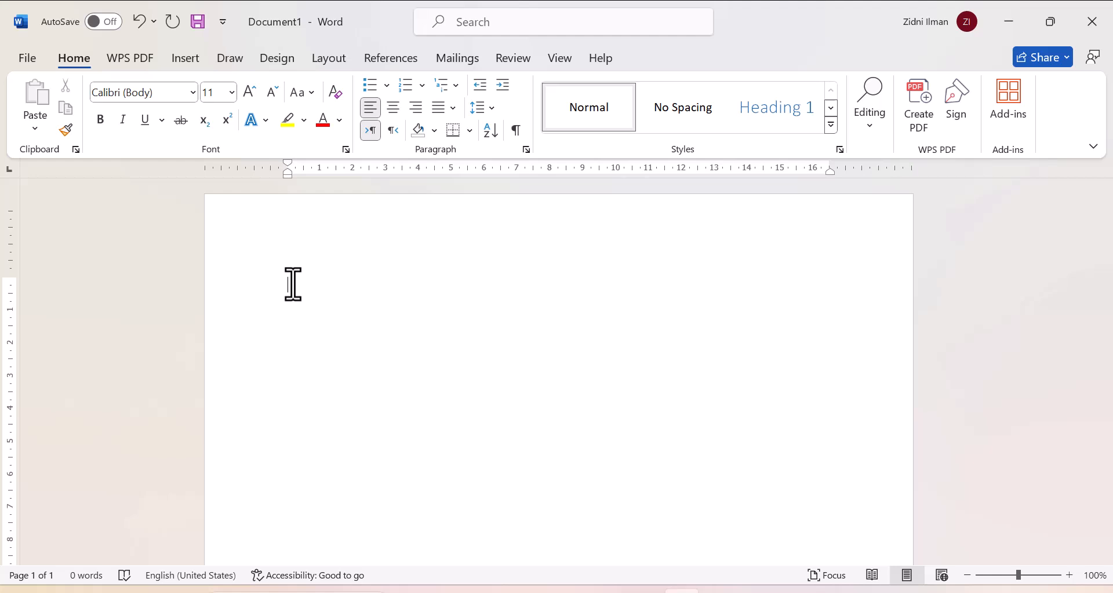
# Write the lines "S = Huruf / character" and "Saya = Kata / Word" at the start of the blank document
pyautogui.write('s')
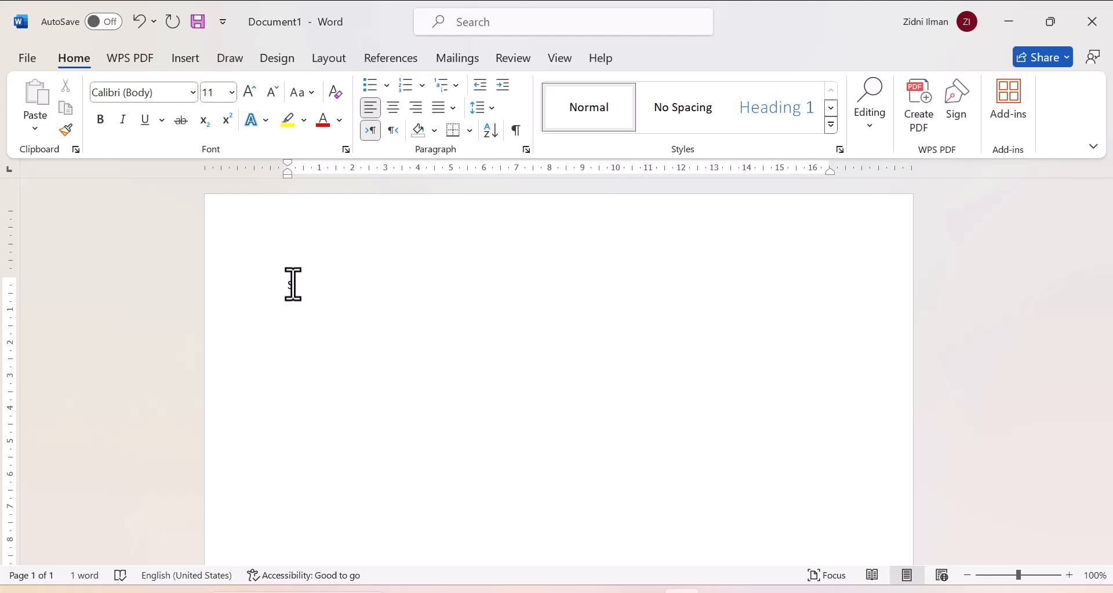
pyautogui.write(' =')
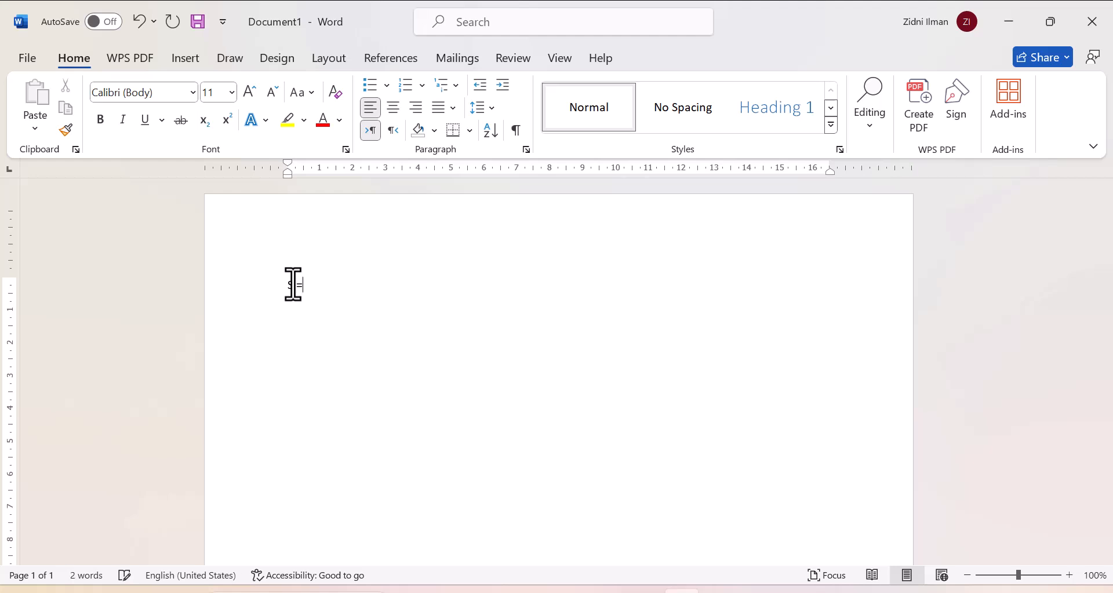
pyautogui.write(' Huruf / character')
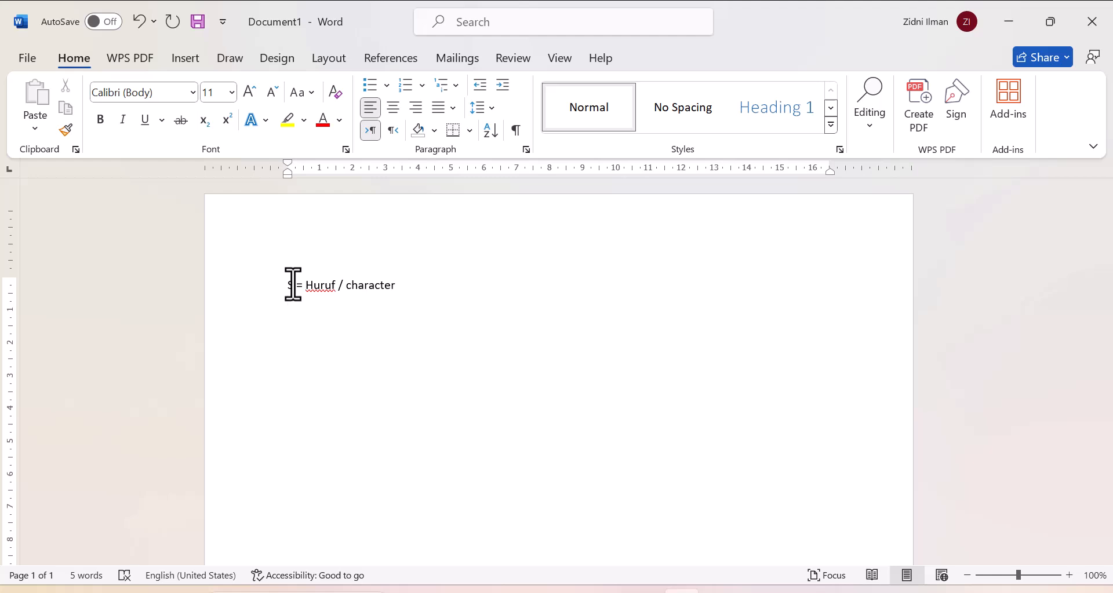
pyautogui.write('Saya = Kata / Word')
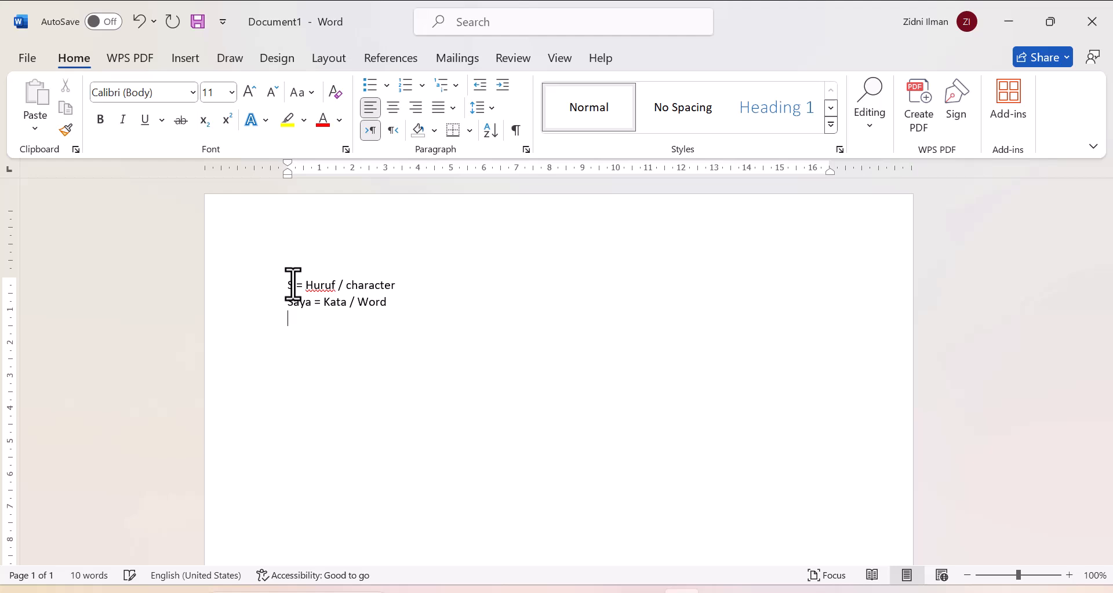
# Write the third line "Saya belajar Microsoft office = kalimat / sentence"
pyautogui.write('Saya belajar ')
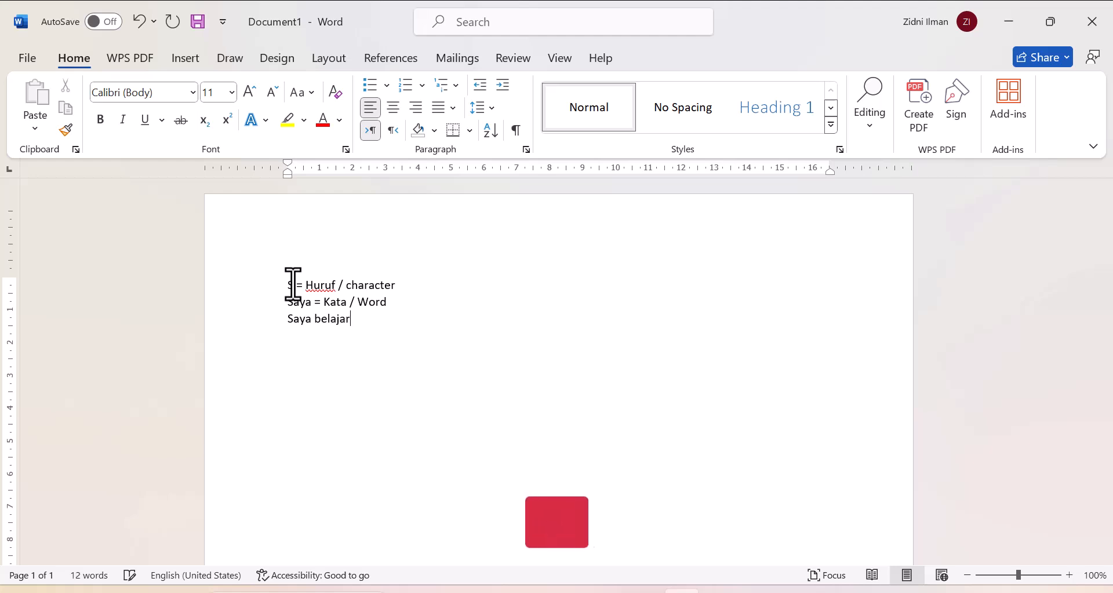
pyautogui.write('me ')
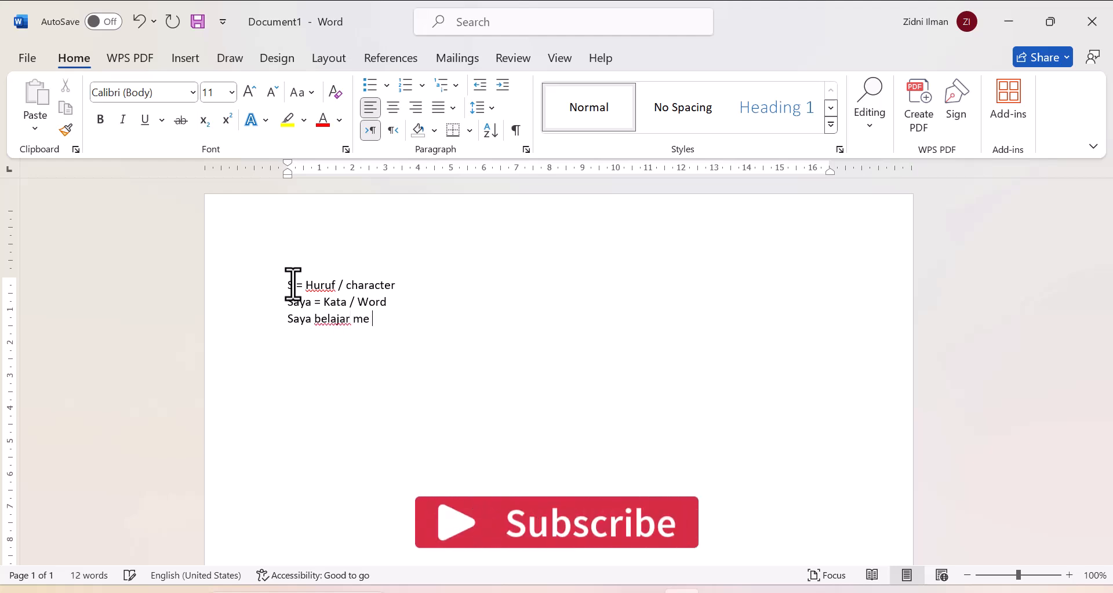
pyautogui.write('s')
pyautogui.press('BackSpace')
pyautogui.press('BackSpace')
pyautogui.write('ic')
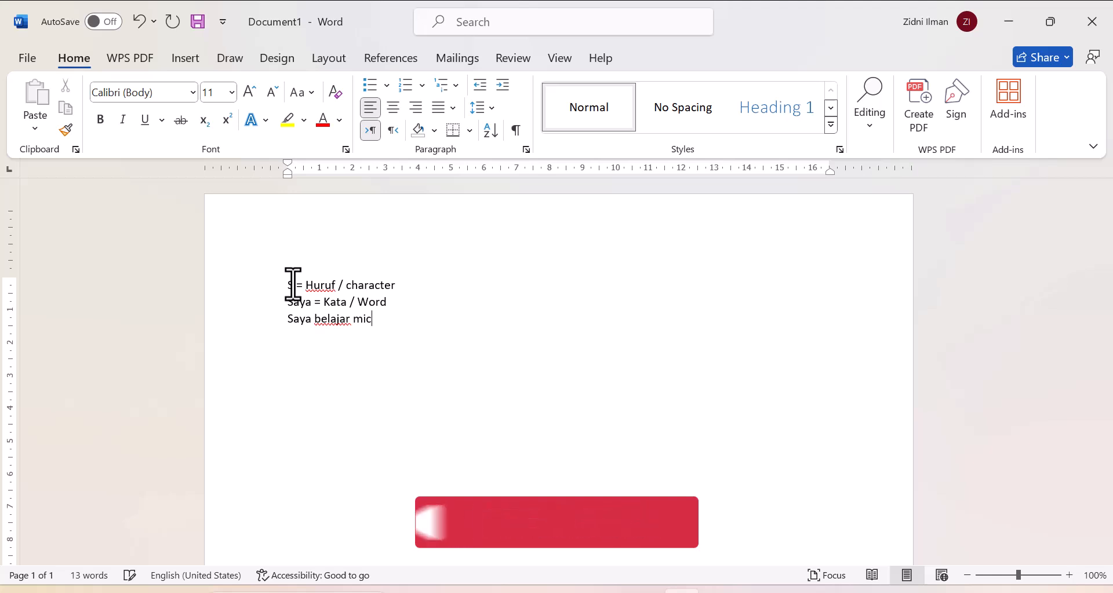
pyautogui.write('roso')
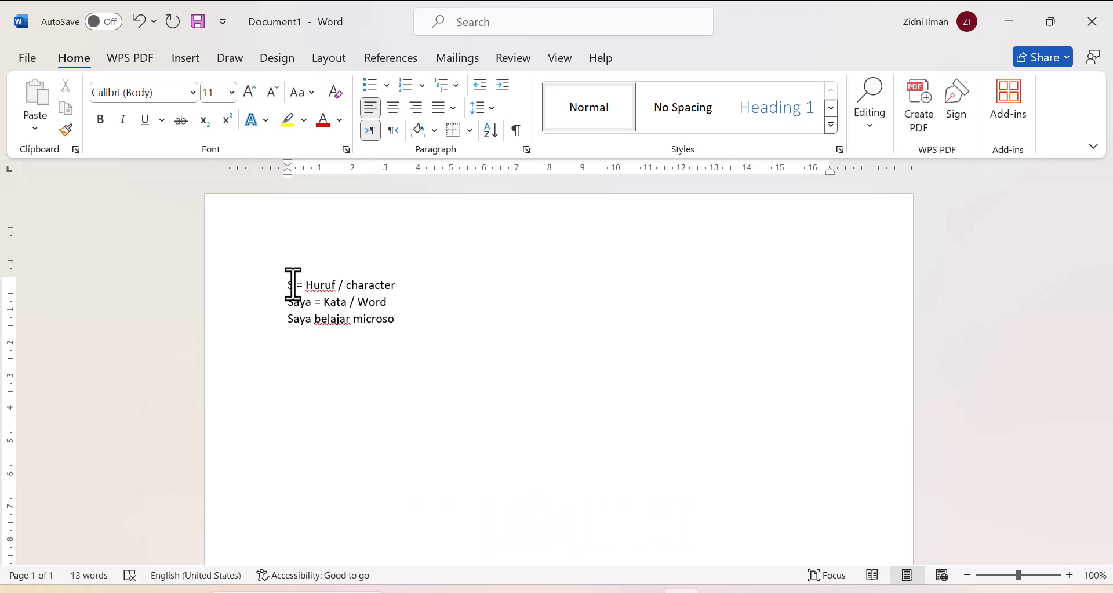
pyautogui.write('ft office = kal')
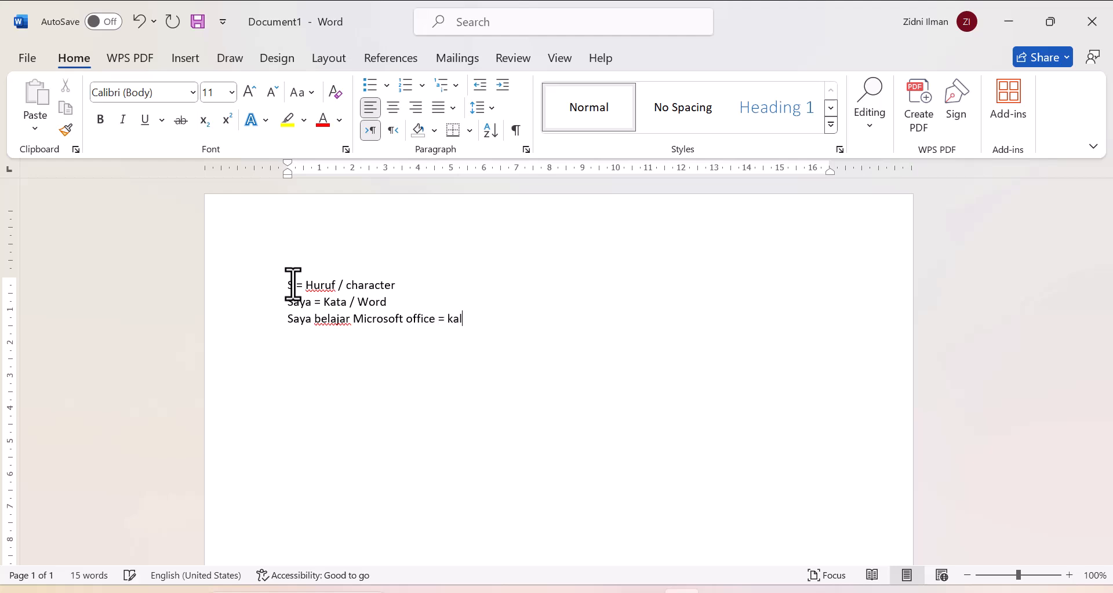
pyautogui.write('imat / sentences')
pyautogui.press('BackSpace')
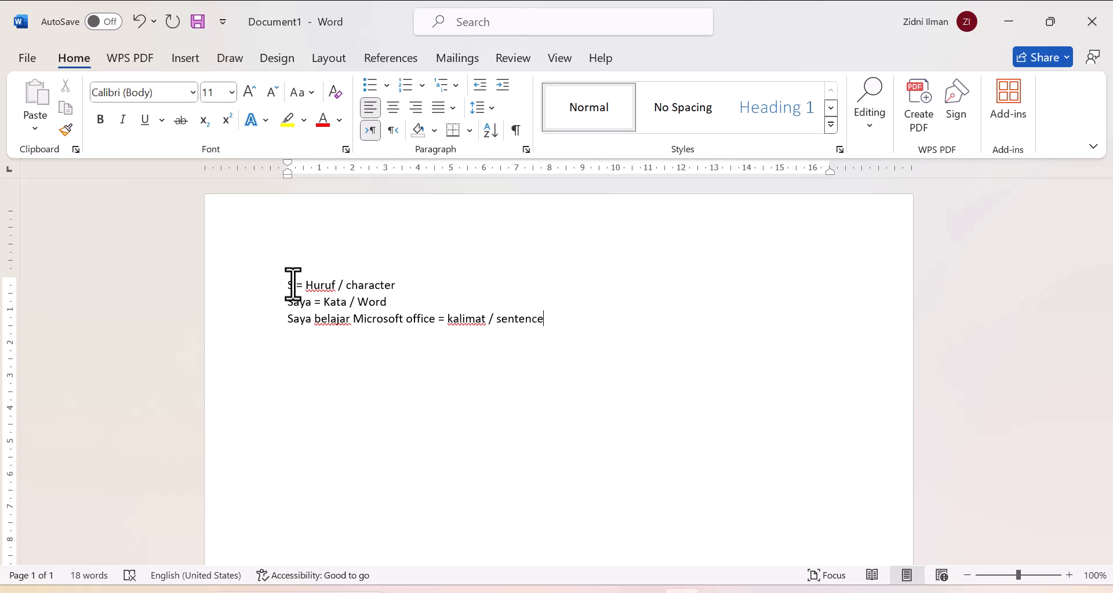
# After a blank line, start a paragraph reading "Saya belajar Microsoft office secara online. Belajajarnya melalui channel youtube, dalam"
pyautogui.press('Return')
pyautogui.press('Return')
pyautogui.write('Saya belajar mi')
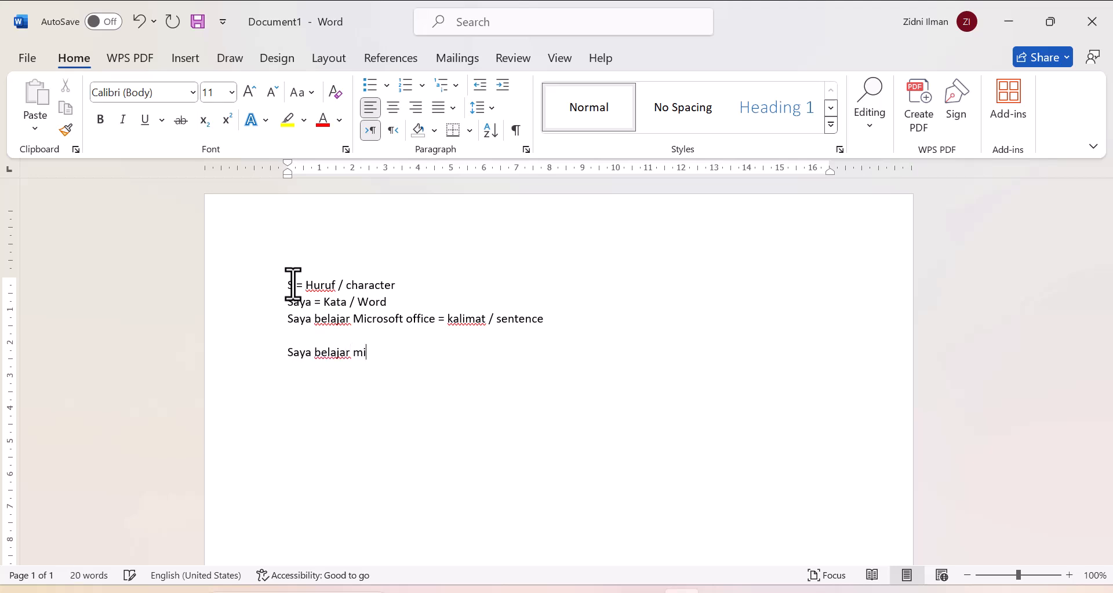
pyautogui.write('crosoft office sec')
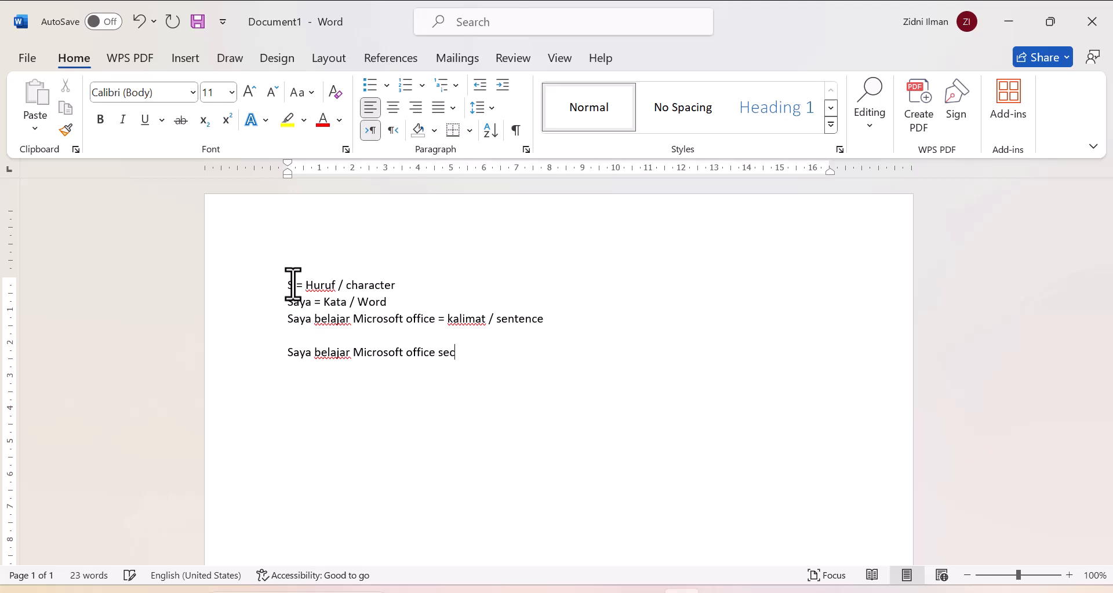
pyautogui.write('ara online. Belajajar')
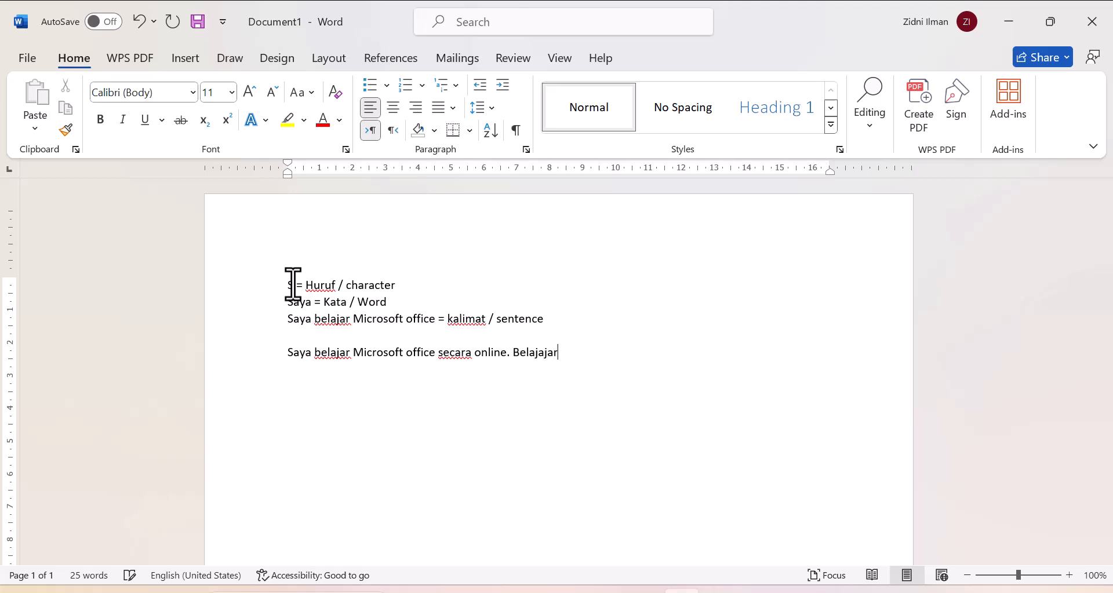
pyautogui.write('memalui channel')
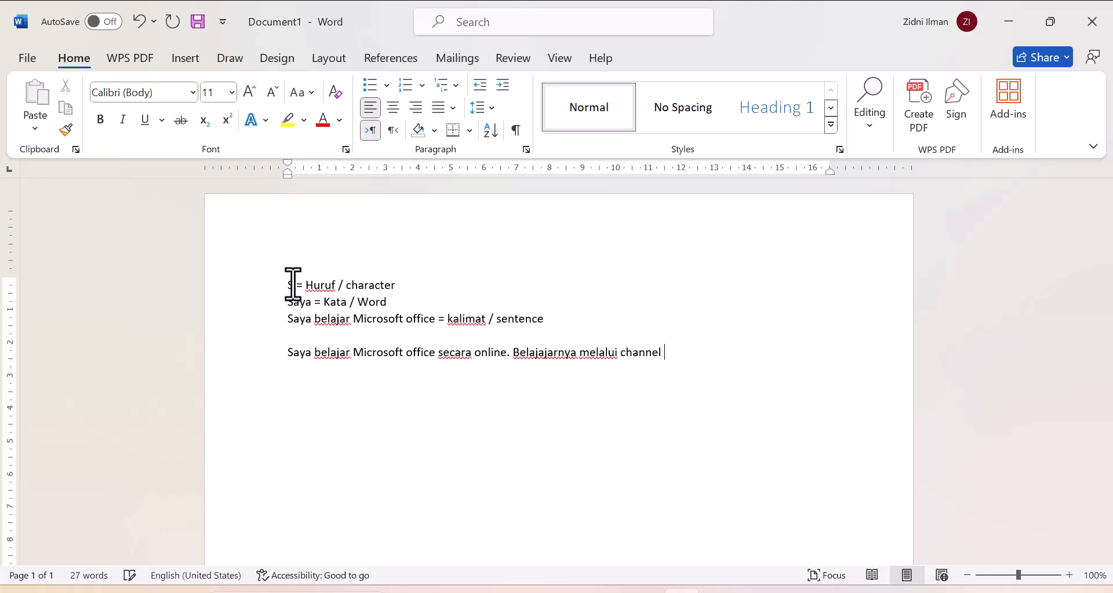
pyautogui.write(' youtube, dalam pe')
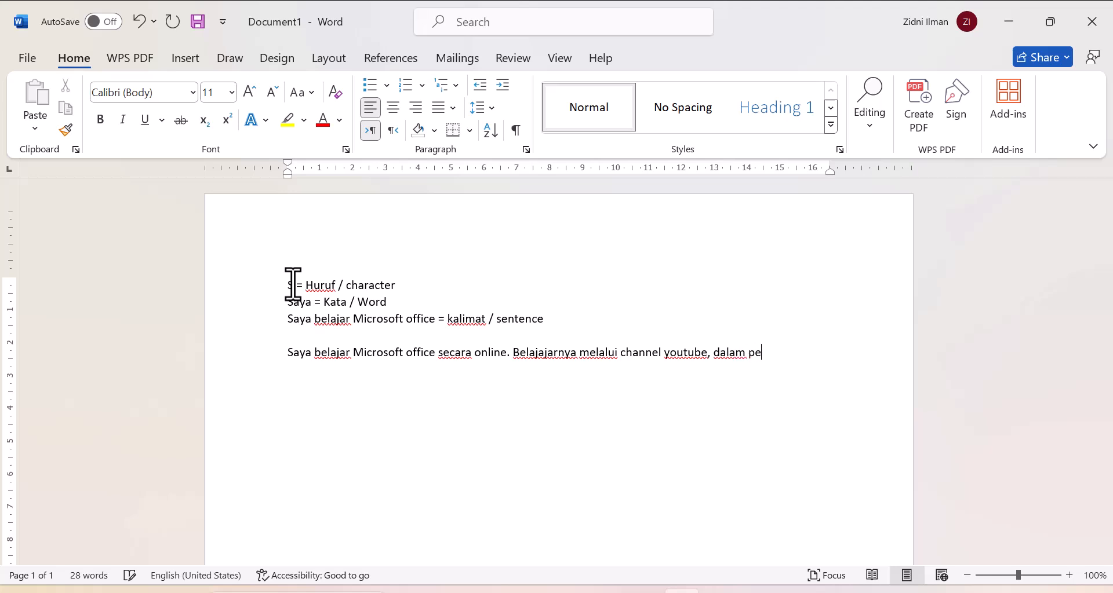
# Continue the paragraph with "pembelajarnnya dijelaskan secara sistematik. Sehingga saya mudah mengikutinya." and label its end "= Paragraf"
pyautogui.write('mbelajarnnya dij')
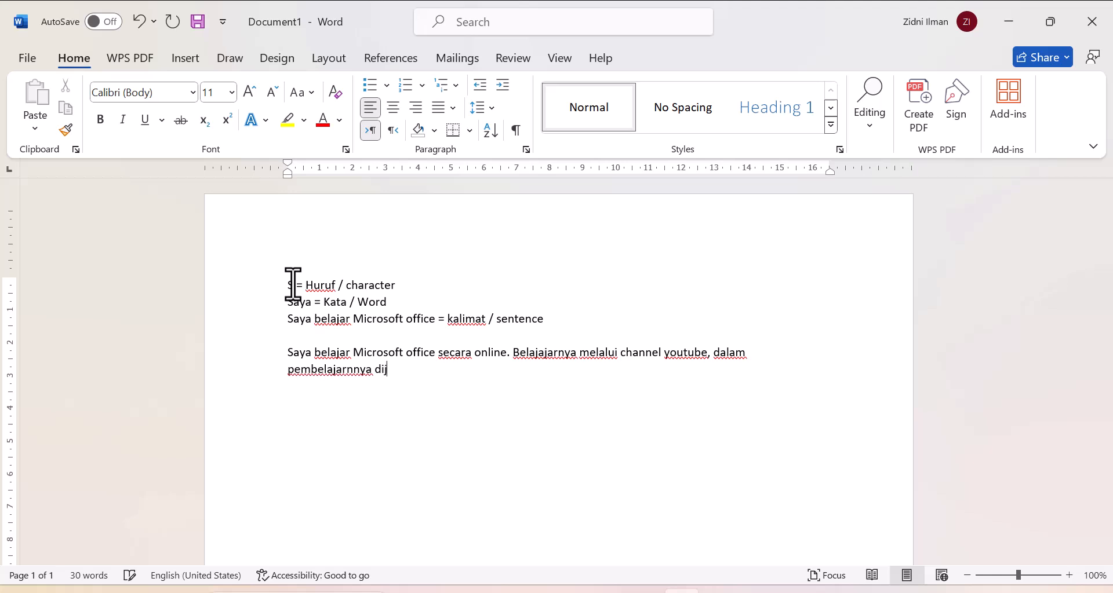
pyautogui.write('elaskan secara ')
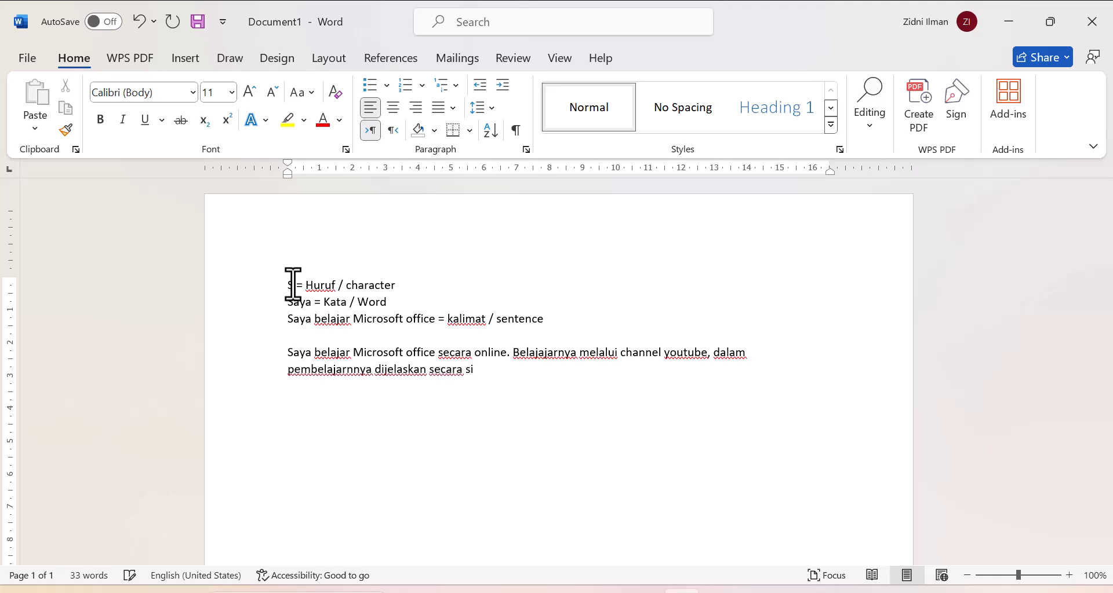
pyautogui.write('sistematik. Sehingga saya mudah mengikutinya.')
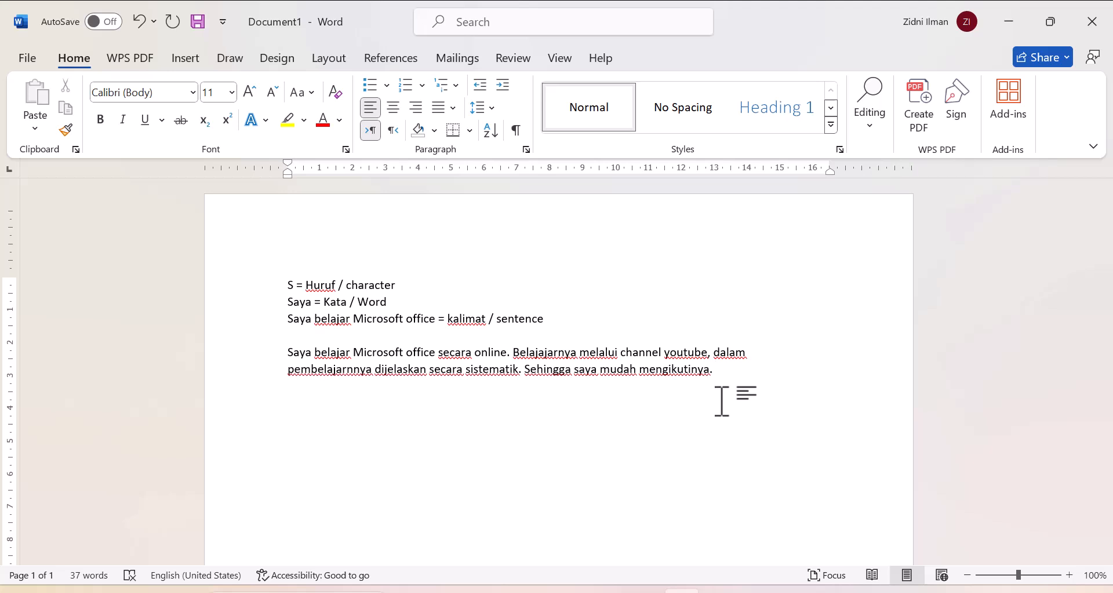
pyautogui.write('=')
pyautogui.write('Paragraf')
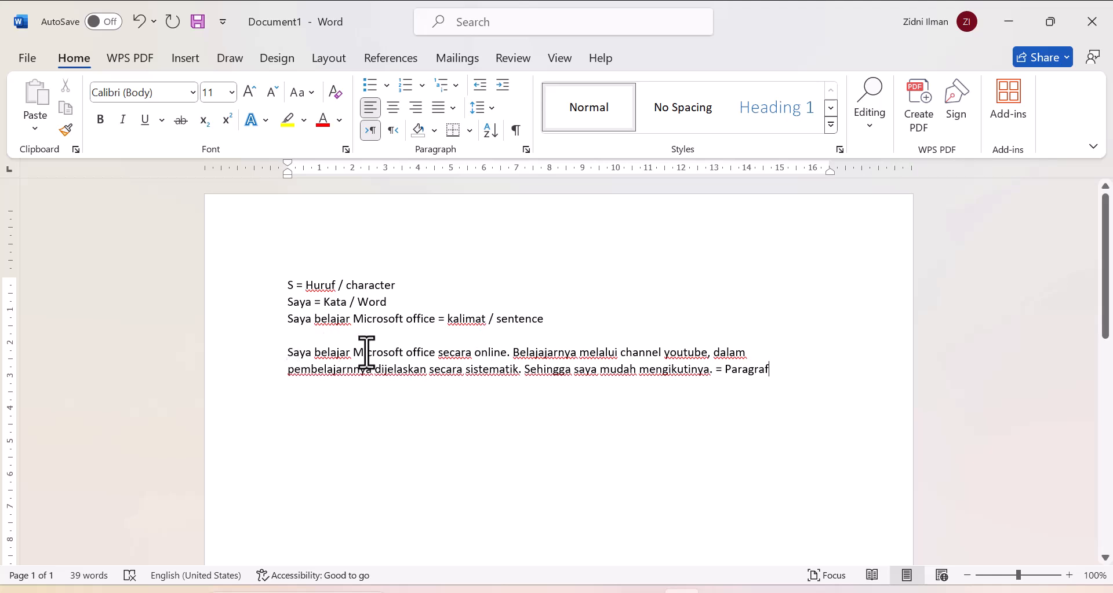
pyautogui.moveTo(711, 371); pyautogui.dragTo(608, 352)
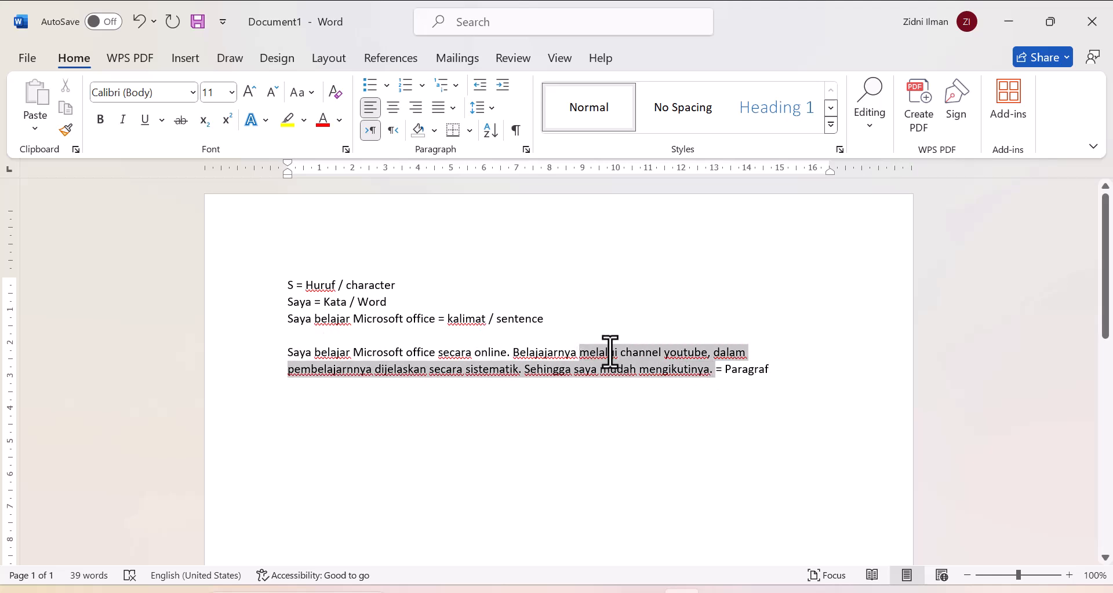
pyautogui.click(581, 311)
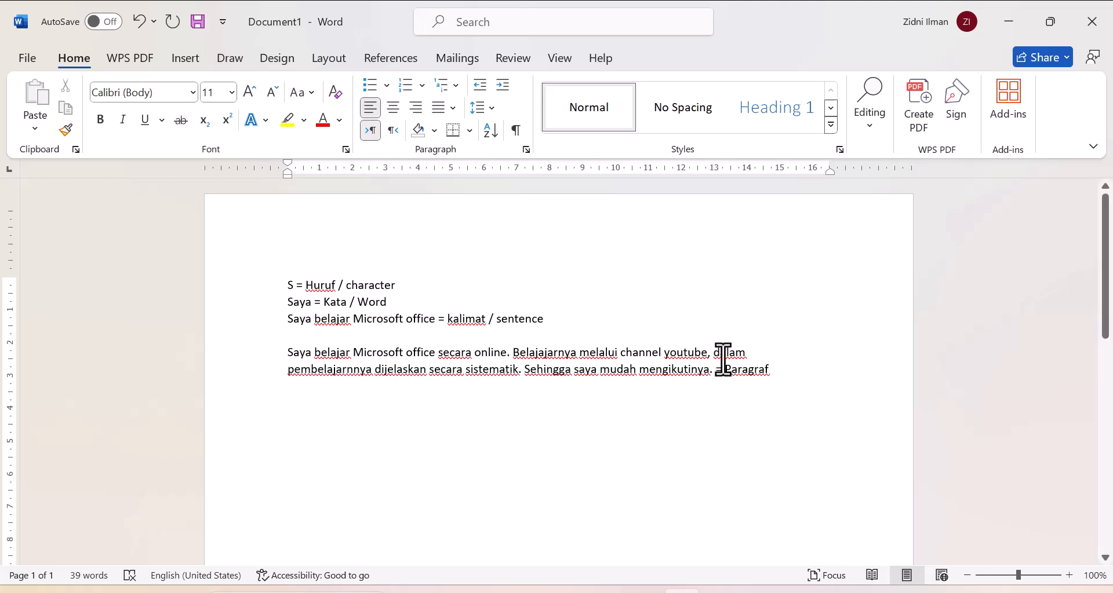
# Enlarge the document view to 180% zoom
pyautogui.rightClick(966, 581)
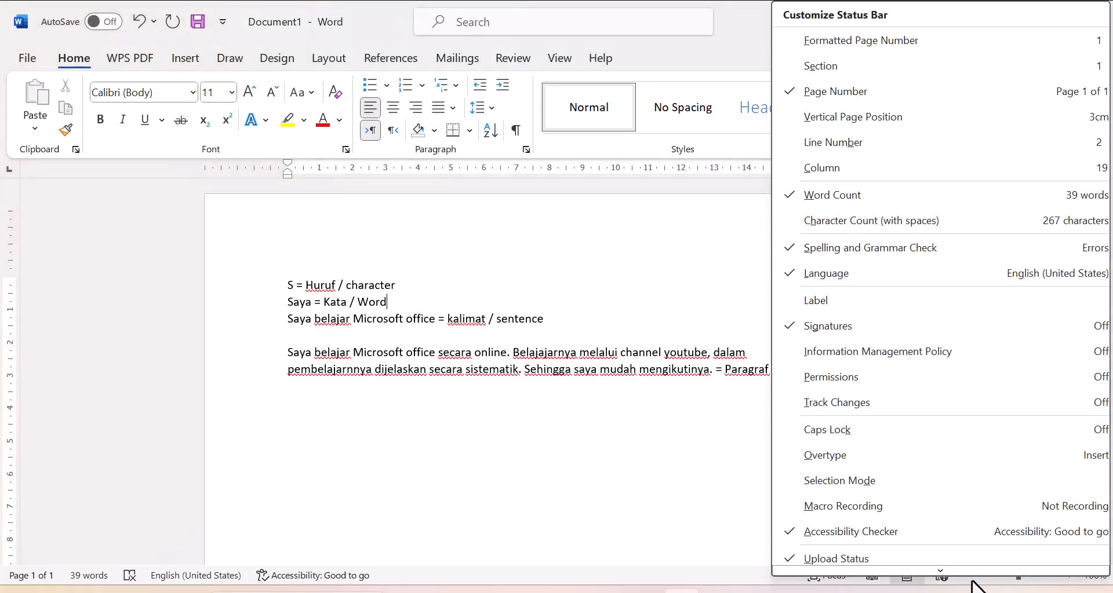
pyautogui.click(1015, 587)
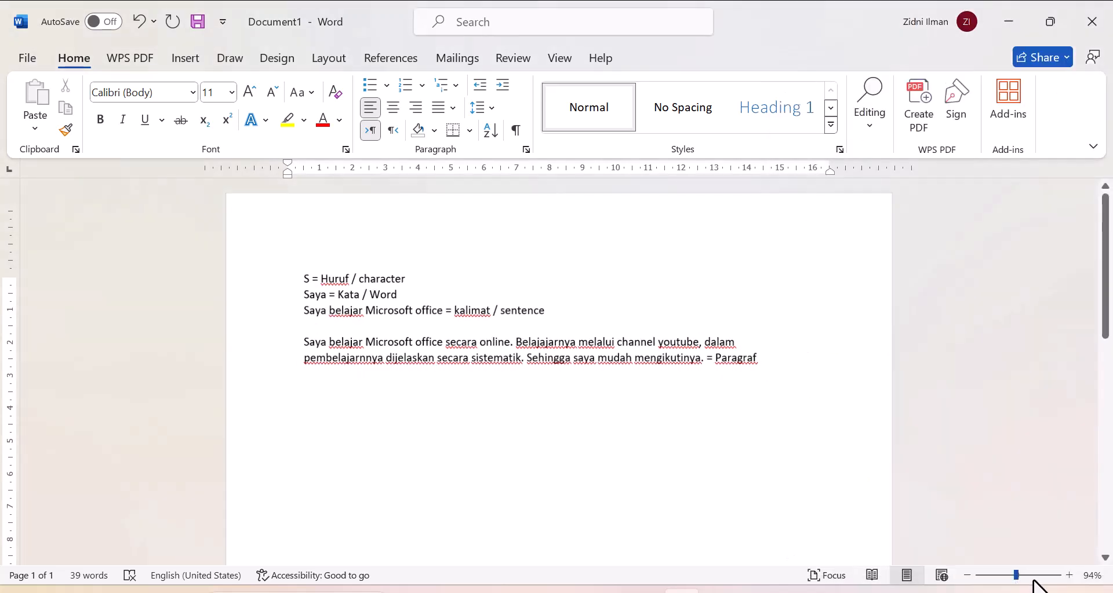
pyautogui.click(1069, 575)
pyautogui.click(1069, 575)
pyautogui.click(1069, 575)
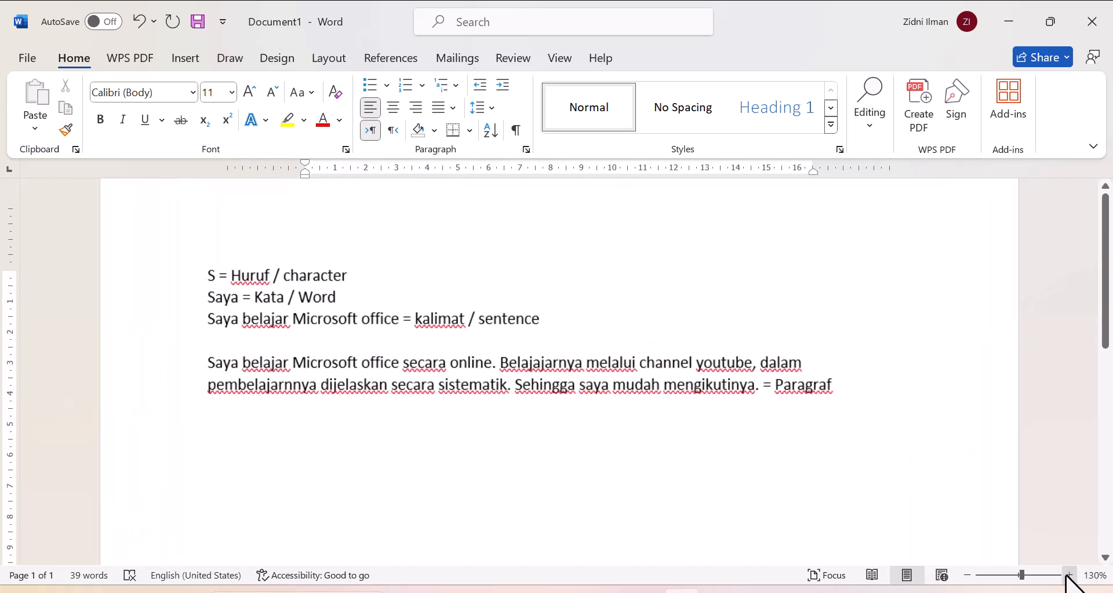
pyautogui.click(1069, 575)
pyautogui.click(1069, 575)
pyautogui.click(1069, 575)
pyautogui.click(1070, 575)
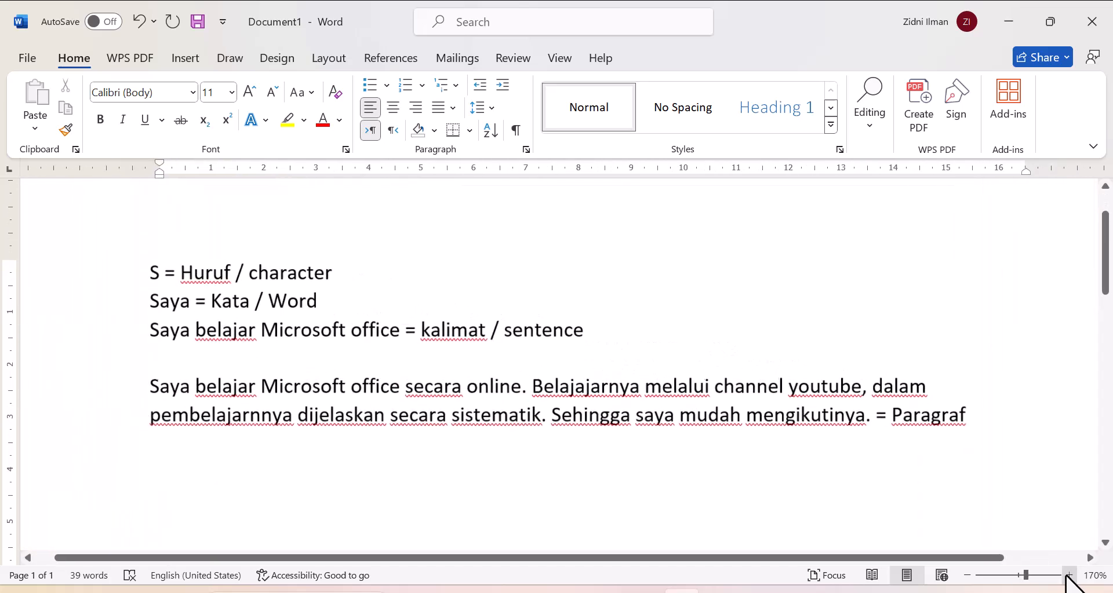
pyautogui.click(1069, 575)
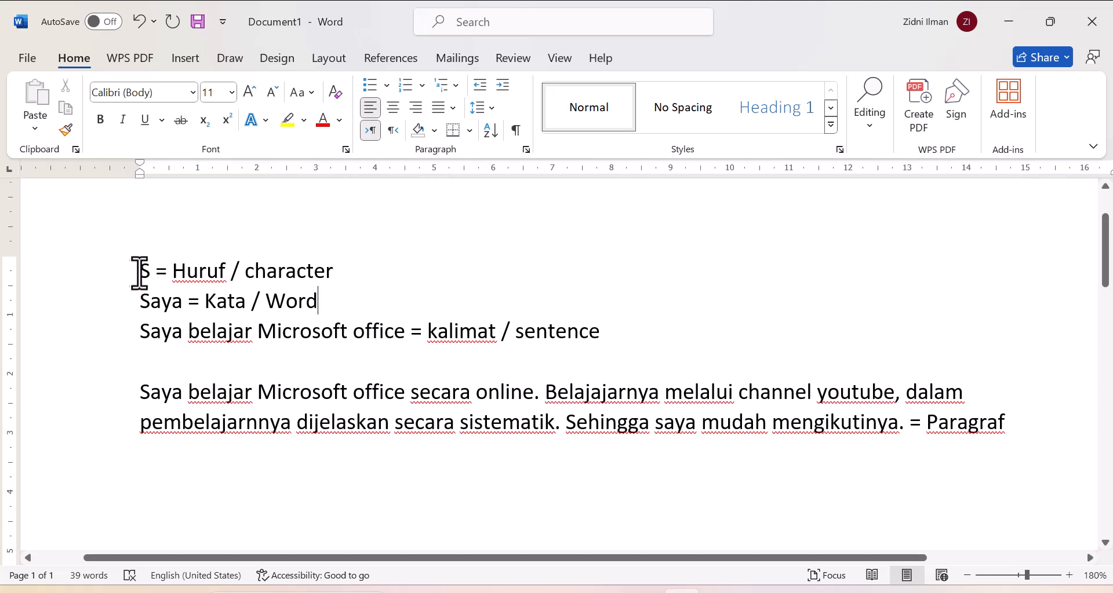
pyautogui.click(193, 92)
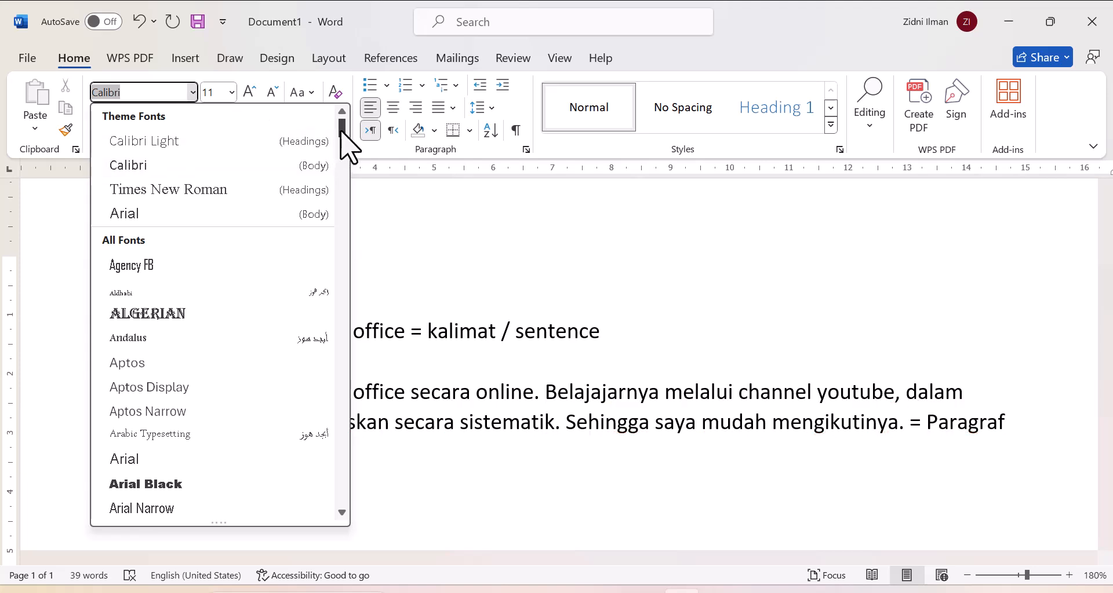
pyautogui.moveTo(341, 133)
pyautogui.mouseDown()
pyautogui.moveTo(342, 219)
pyautogui.moveTo(344, 139)
pyautogui.mouseUp()
pyautogui.click(437, 219)
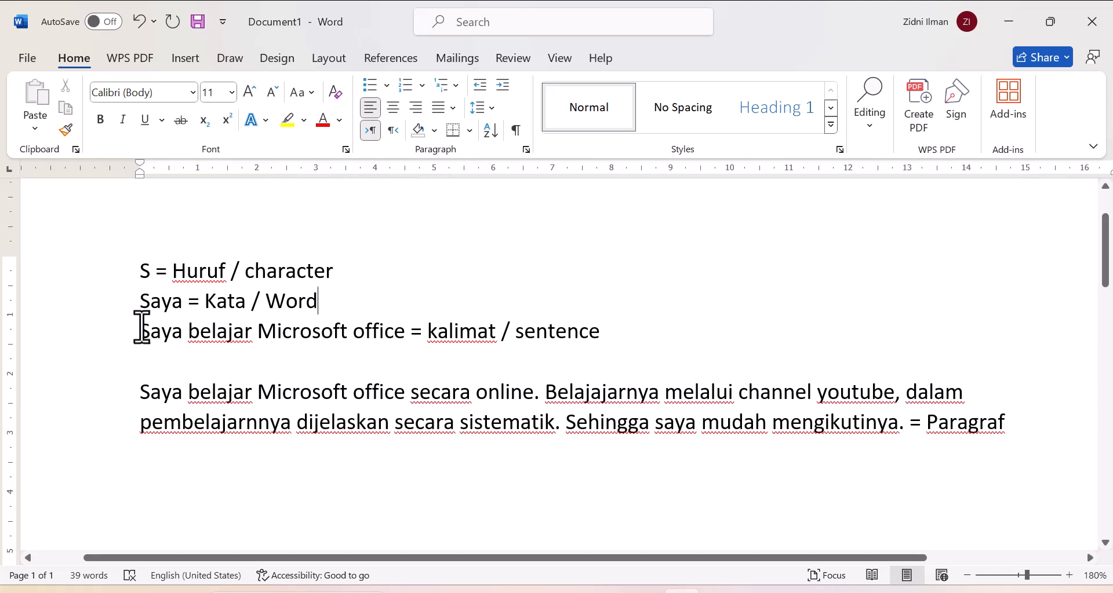
# Change the font of "Saya belajar" in the third line to Arial Black
pyautogui.moveTo(139, 332); pyautogui.dragTo(246, 335)
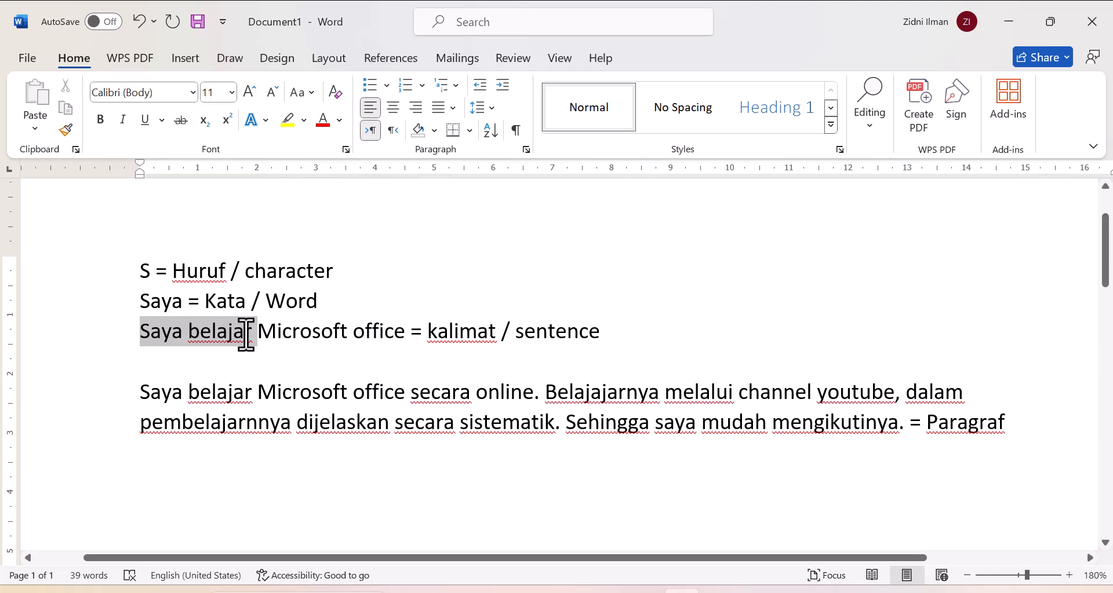
pyautogui.click(192, 93)
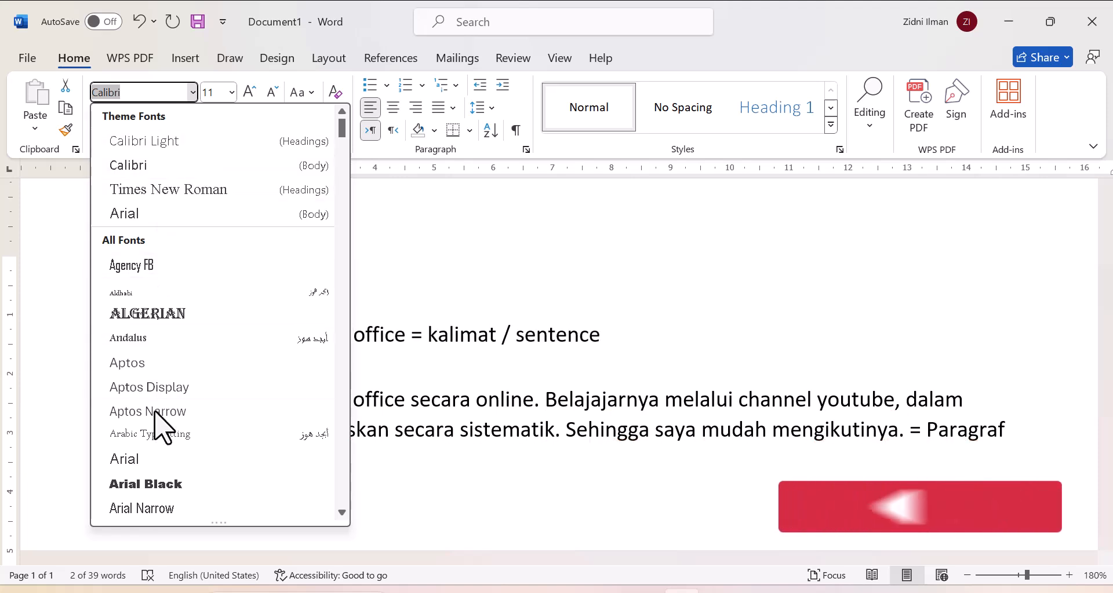
pyautogui.click(150, 485)
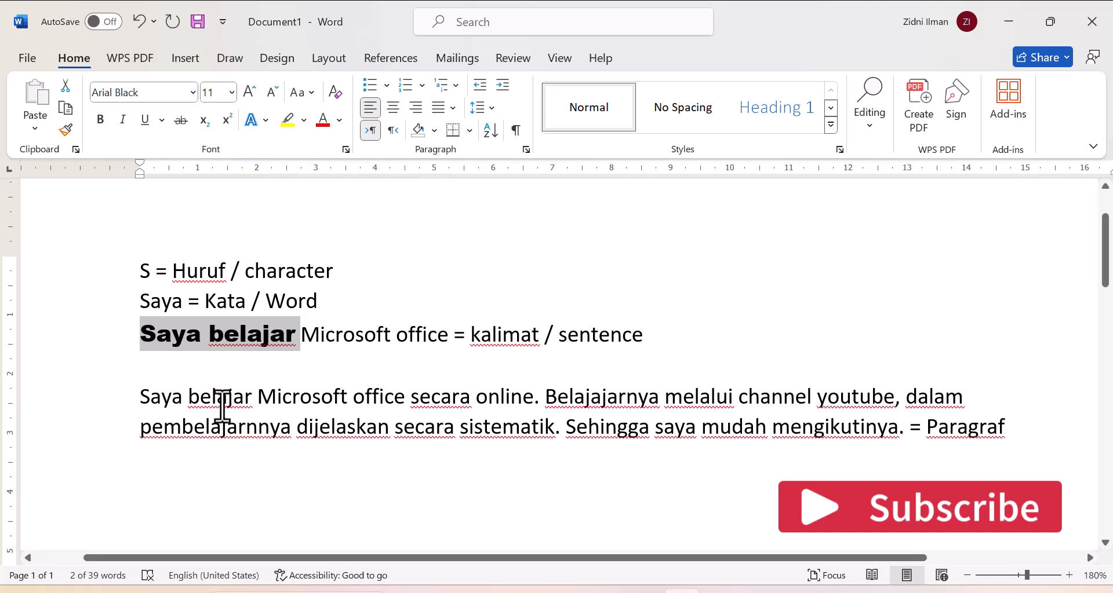
pyautogui.click(251, 374)
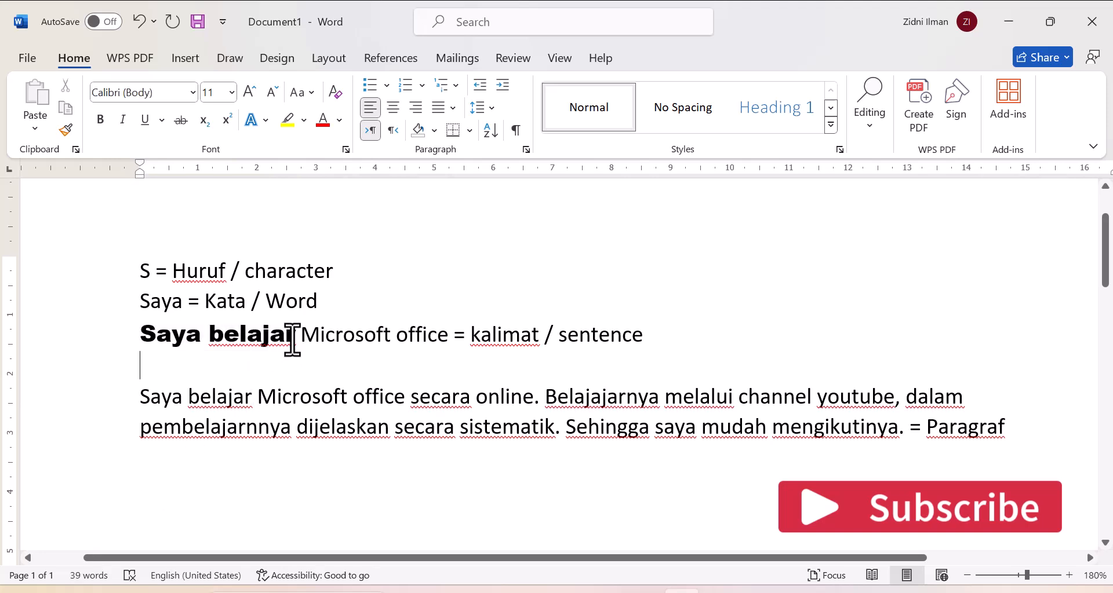
# Change the font of "Microsoft office" in the third line to Algerian
pyautogui.moveTo(301, 334); pyautogui.dragTo(436, 342)
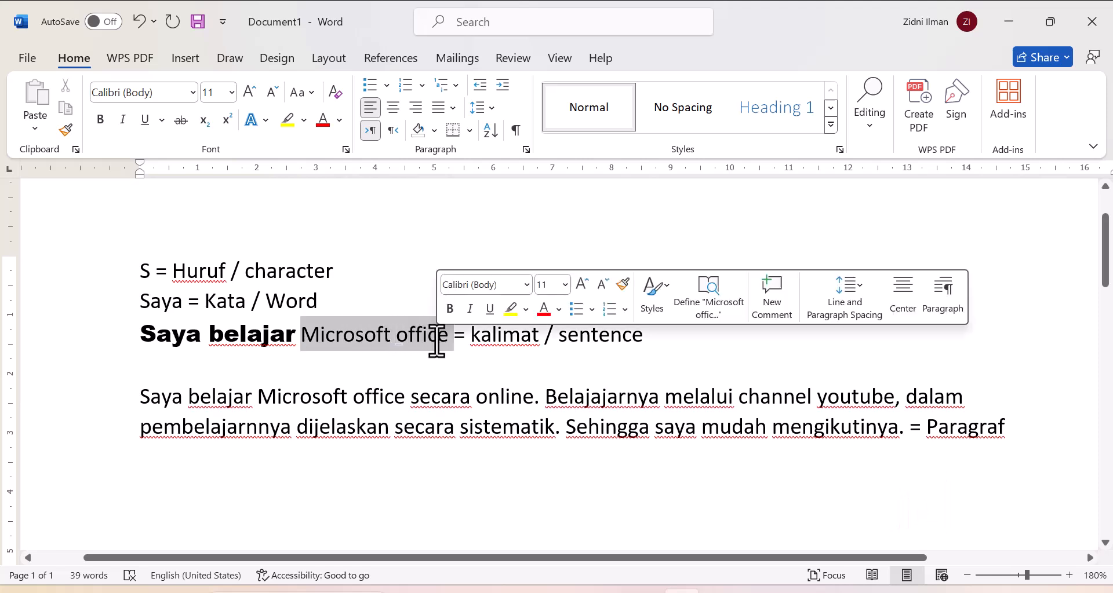
pyautogui.click(193, 94)
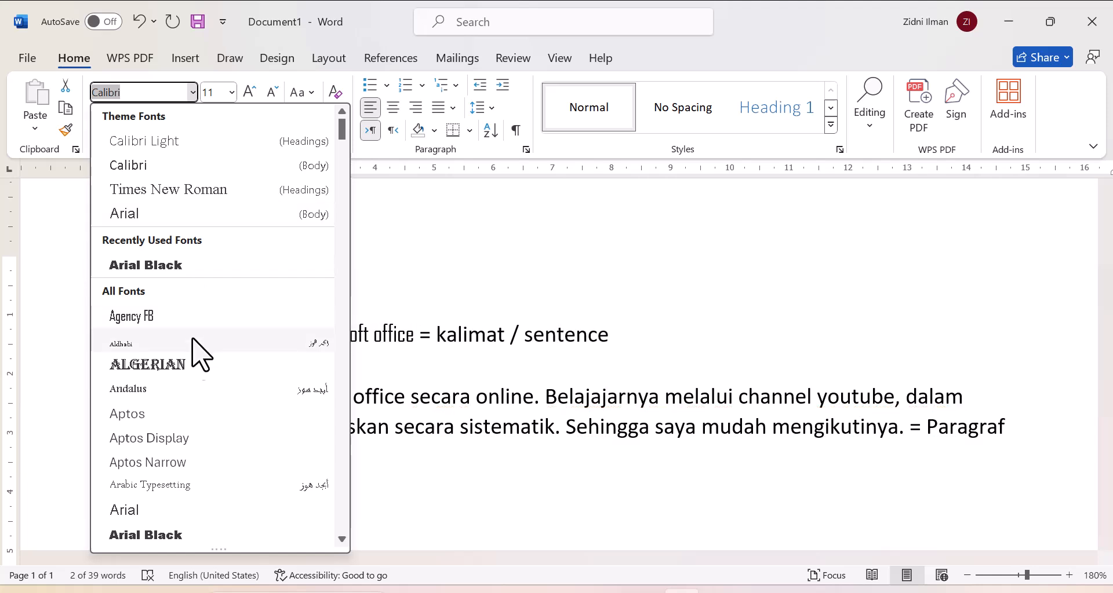
pyautogui.click(185, 363)
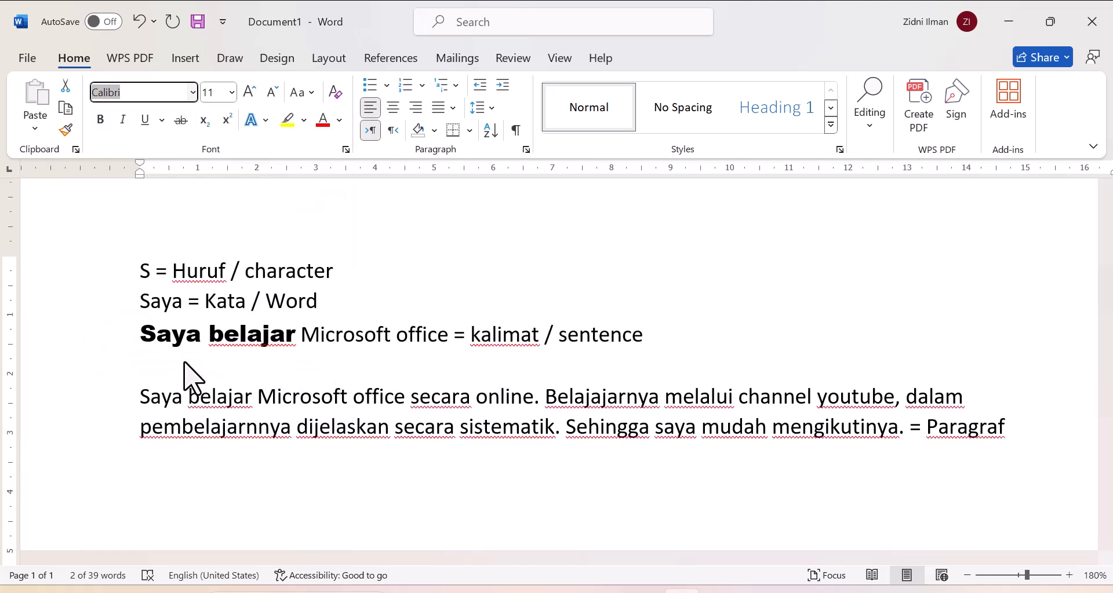
pyautogui.click(400, 371)
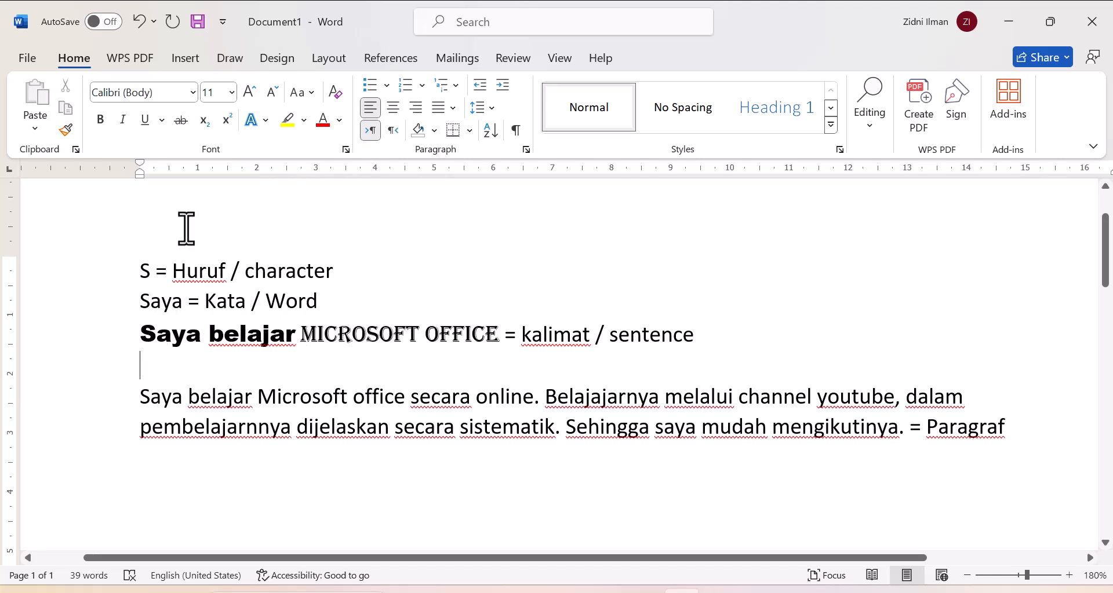
# Examine which fonts are available in the font list and which font settings the Font dialog offers
pyautogui.click(192, 93)
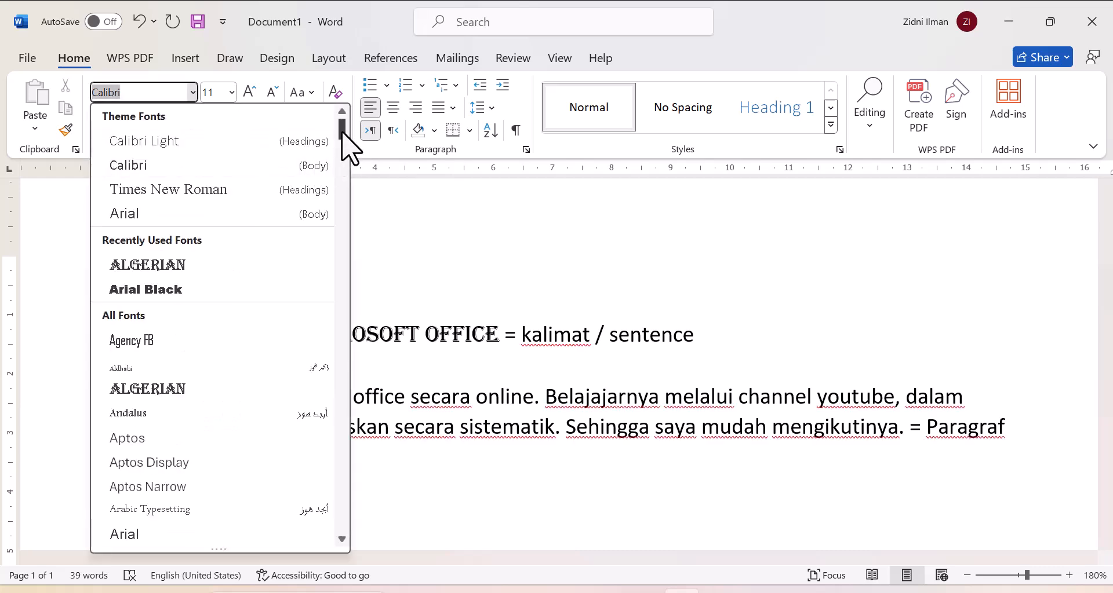
pyautogui.moveTo(341, 132)
pyautogui.mouseDown()
pyautogui.moveTo(341, 308)
pyautogui.moveTo(342, 210)
pyautogui.moveTo(385, 218)
pyautogui.mouseUp()
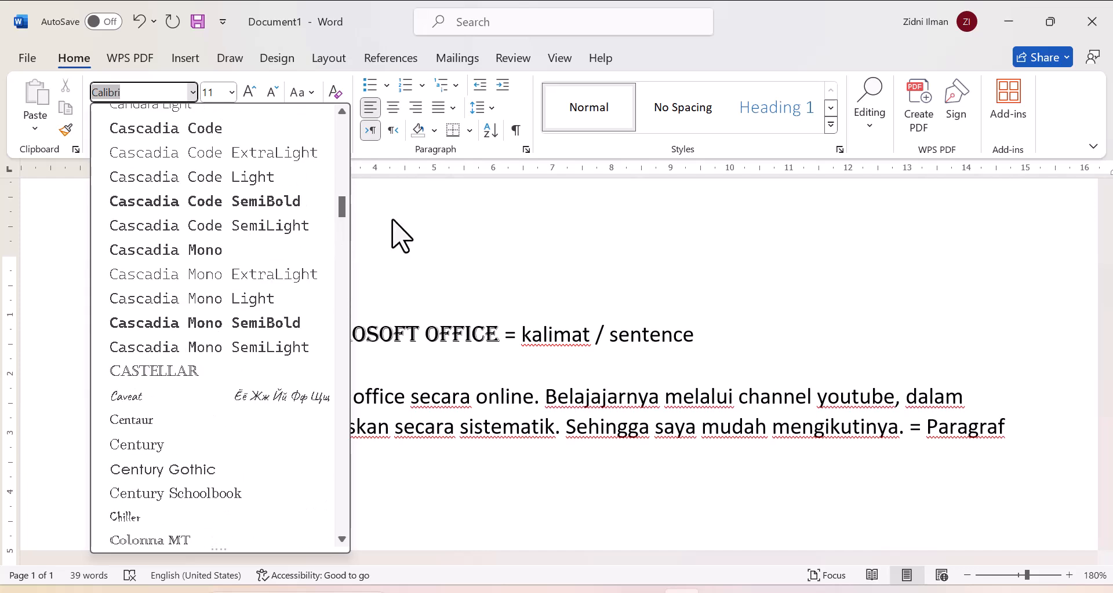
pyautogui.click(391, 220)
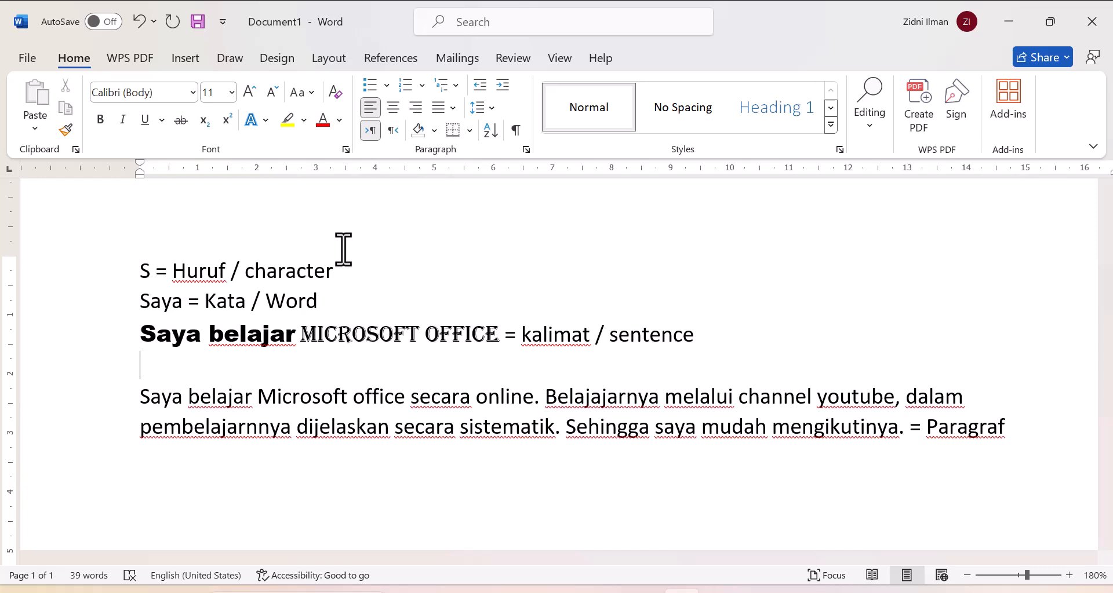
pyautogui.hotkey('ctrl', 'd')
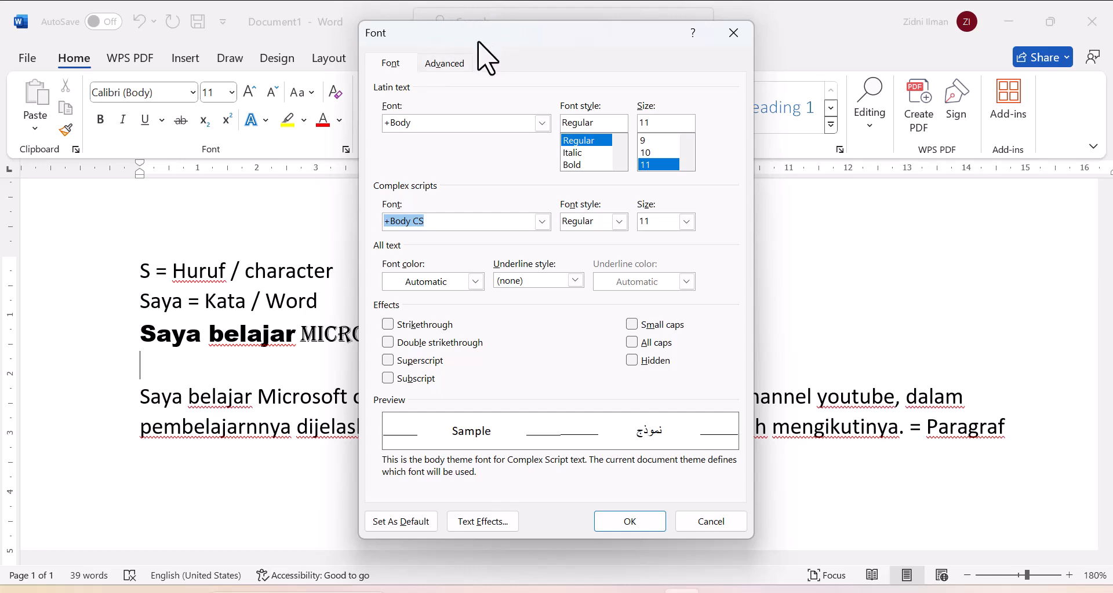
pyautogui.moveTo(455, 35)
pyautogui.mouseDown()
pyautogui.moveTo(464, 68)
pyautogui.moveTo(467, 38)
pyautogui.mouseUp()
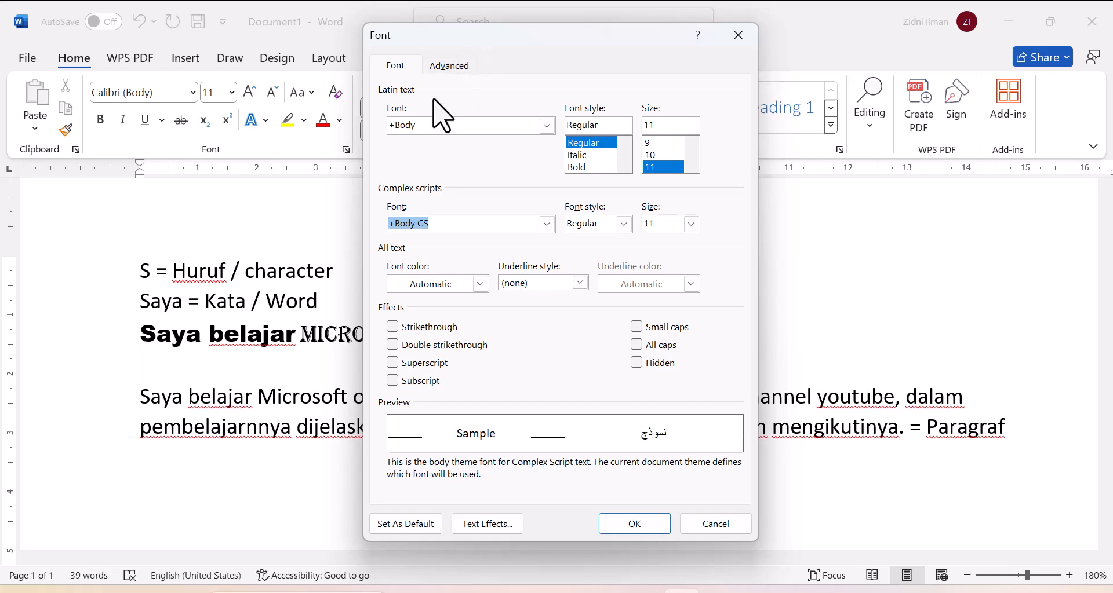
pyautogui.click(547, 126)
pyautogui.moveTo(549, 157)
pyautogui.mouseDown()
pyautogui.moveTo(552, 176)
pyautogui.moveTo(550, 138)
pyautogui.mouseUp()
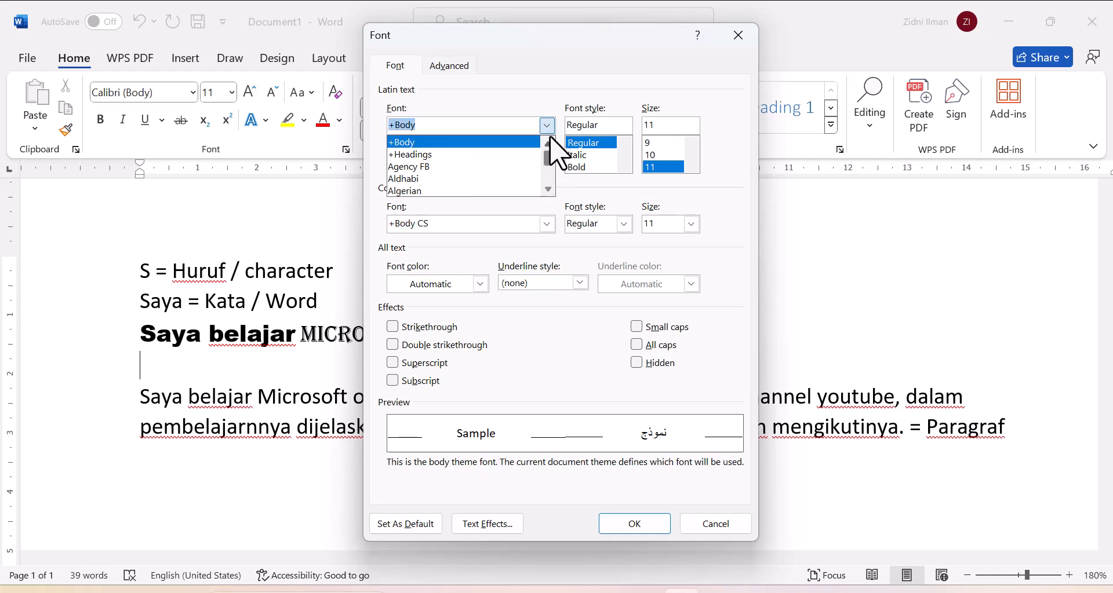
pyautogui.click(644, 526)
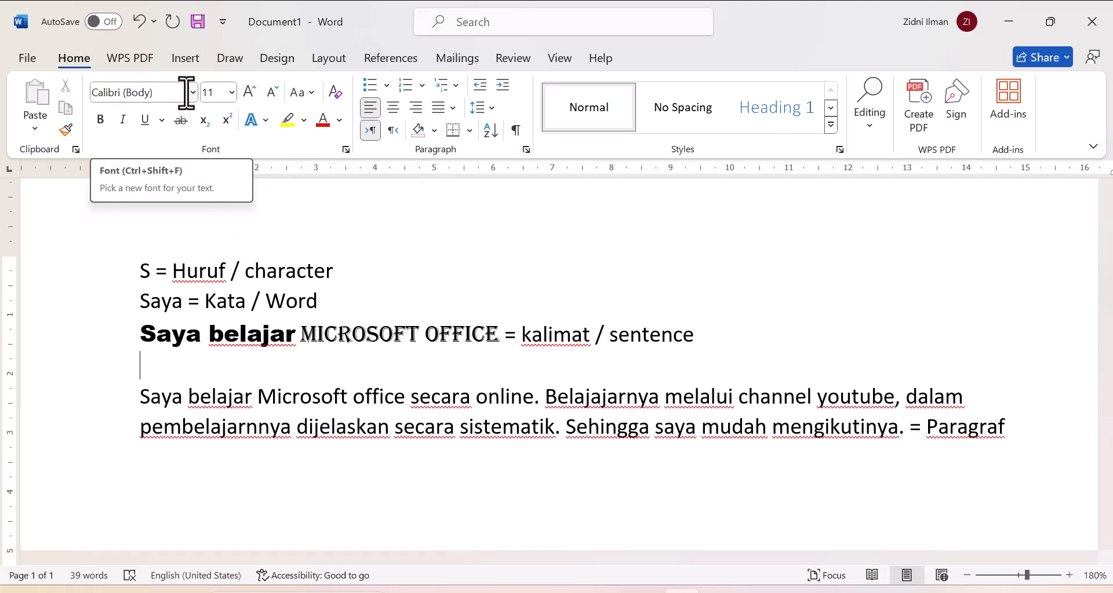
# Set the font size of "Saya" in the second line to 20
pyautogui.click(232, 93)
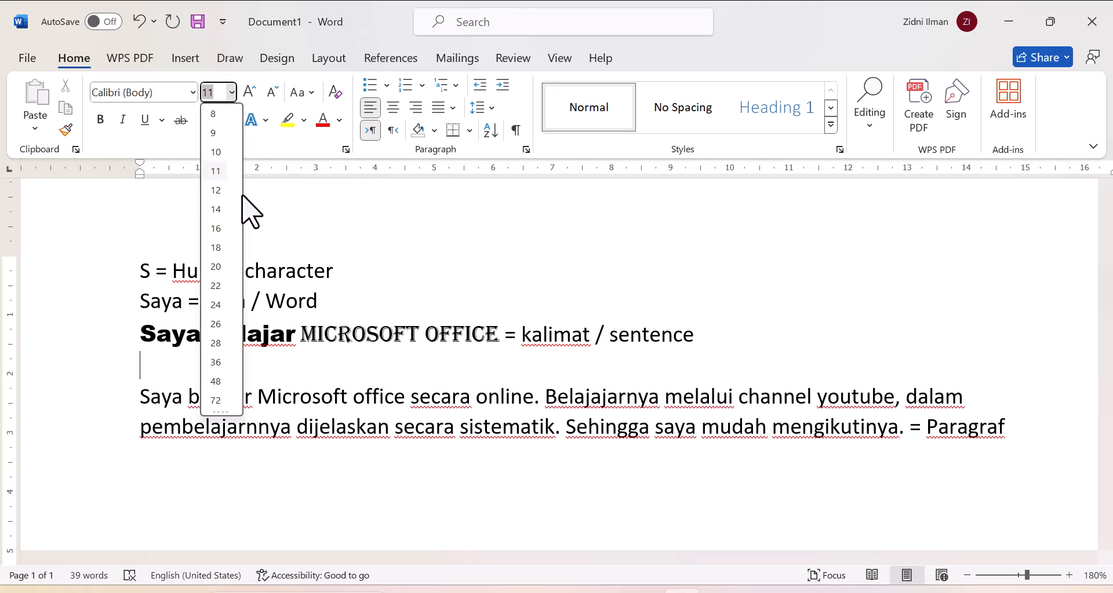
pyautogui.click(375, 285)
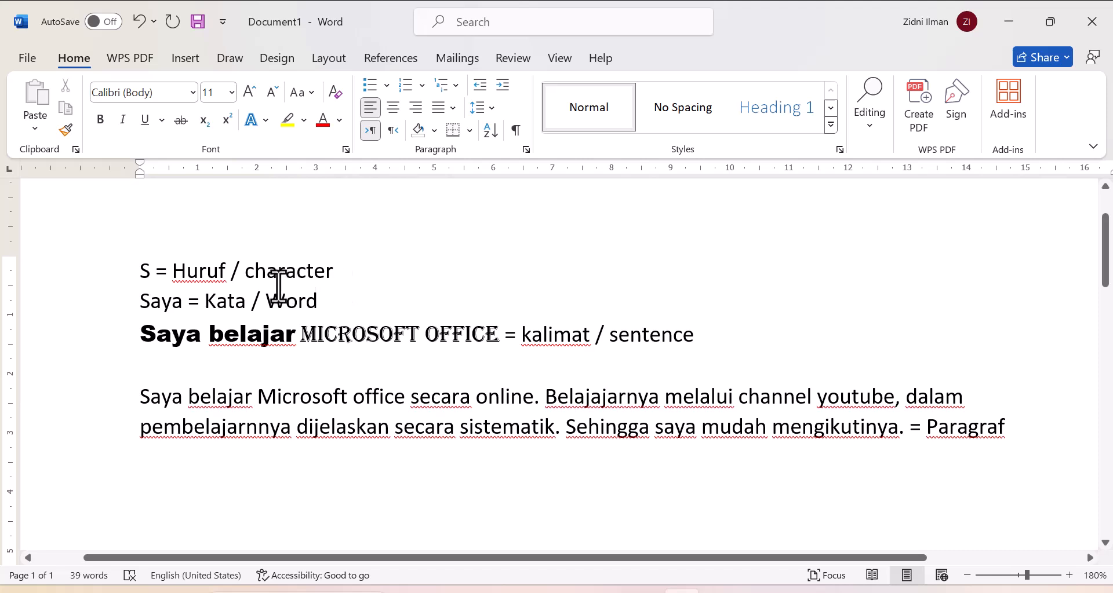
pyautogui.moveTo(186, 304); pyautogui.dragTo(137, 304)
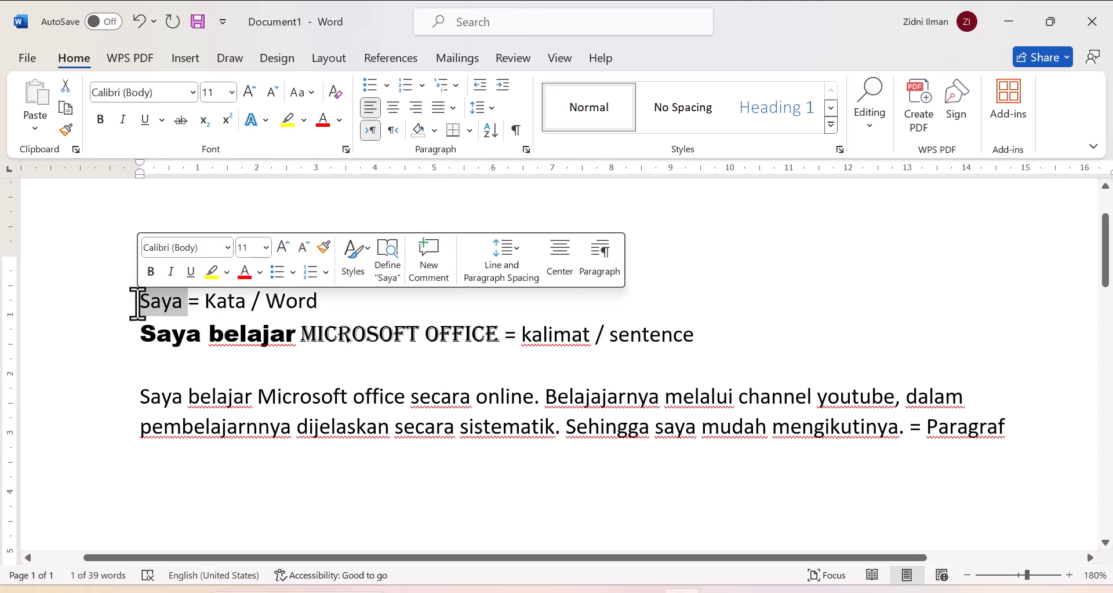
pyautogui.click(231, 92)
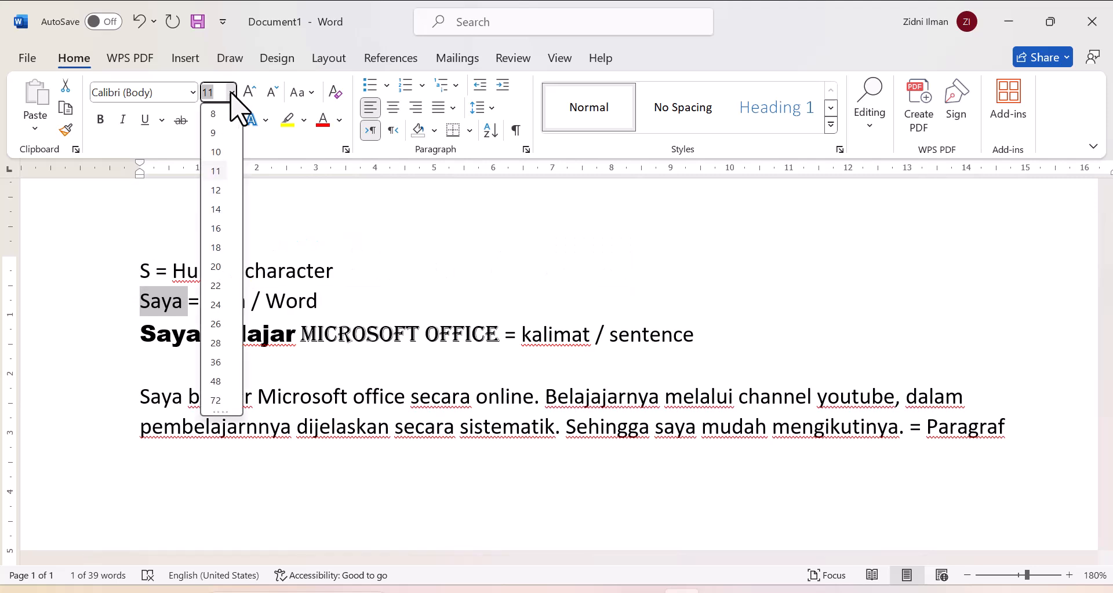
pyautogui.click(217, 268)
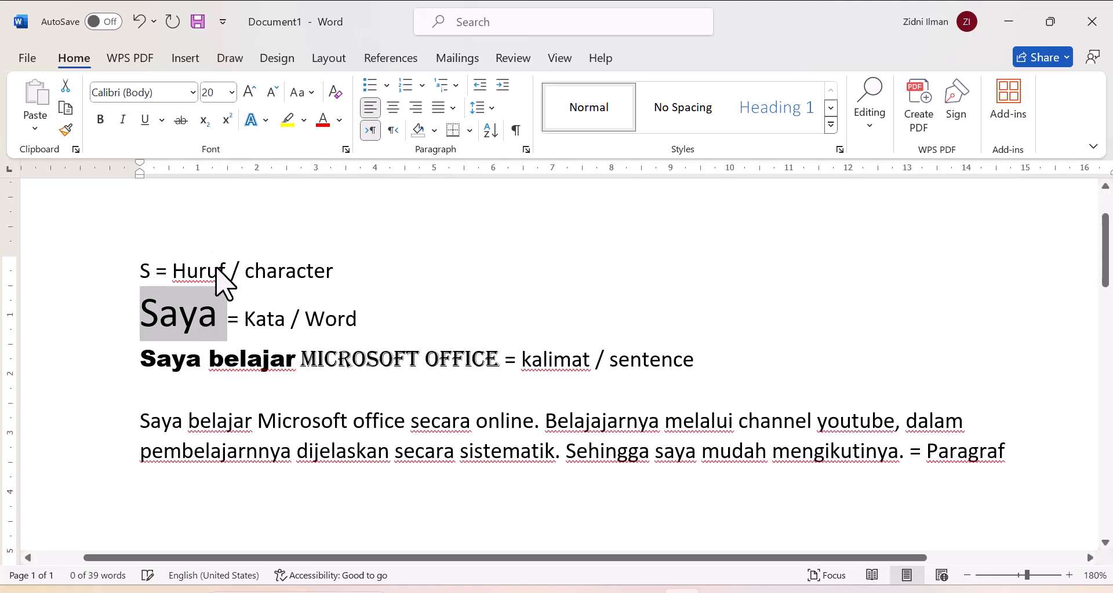
pyautogui.click(415, 330)
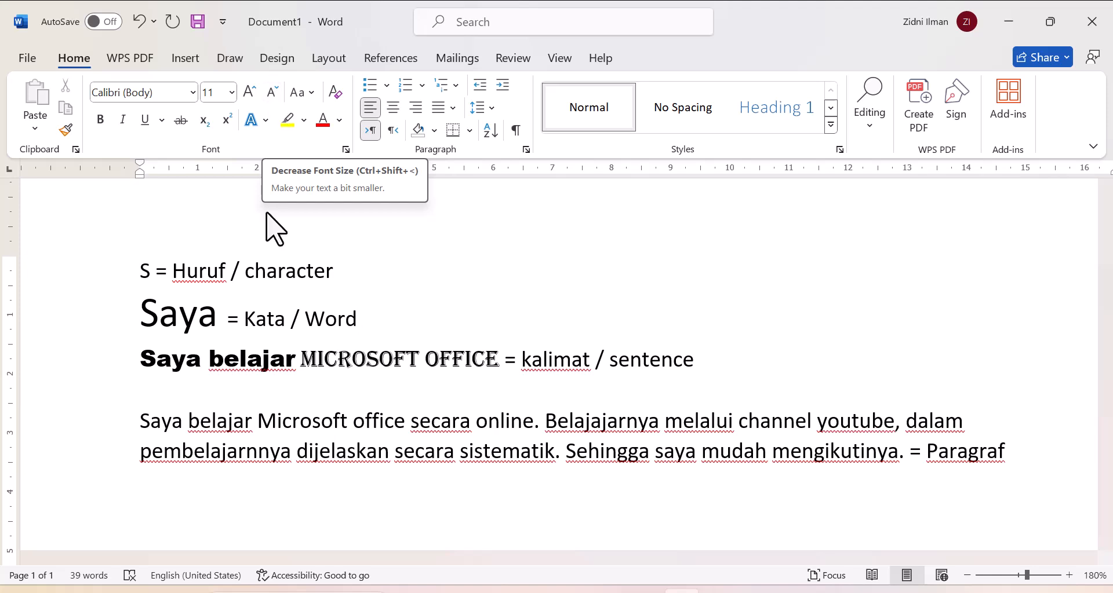
# Enlarge the first line, "S = Huruf / character", stepwise to font size 36
pyautogui.moveTo(217, 319); pyautogui.dragTo(135, 318)
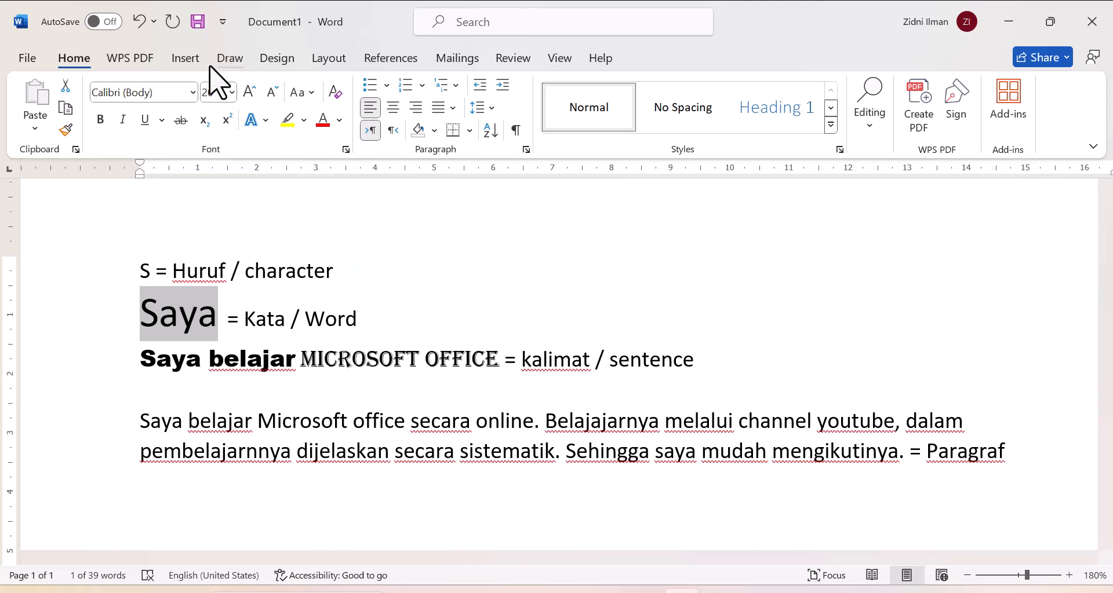
pyautogui.click(302, 385)
pyautogui.moveTo(335, 271); pyautogui.dragTo(139, 273)
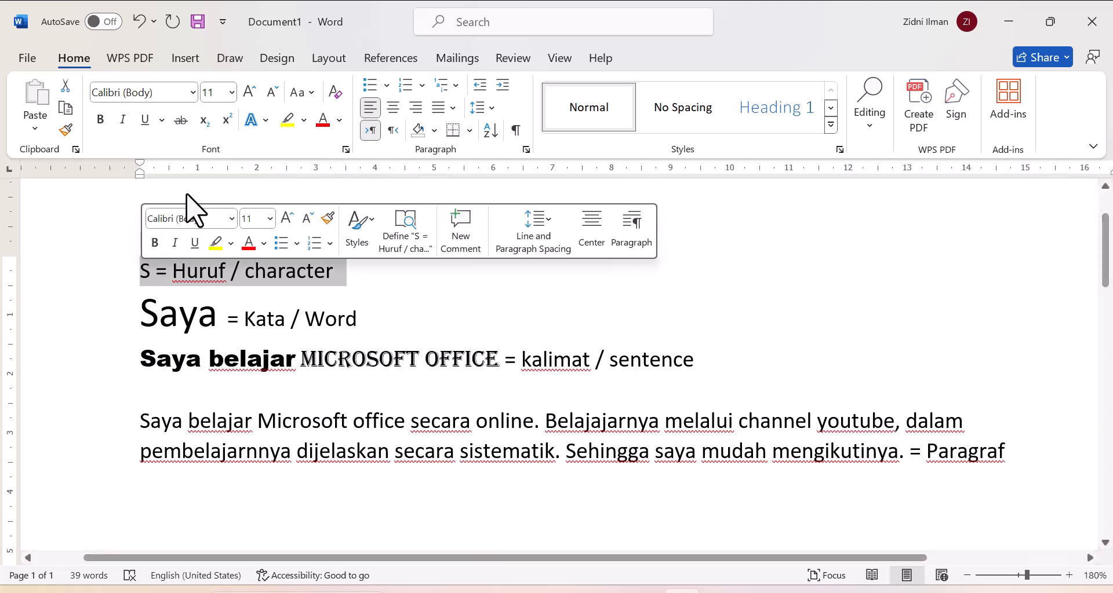
pyautogui.click(248, 94)
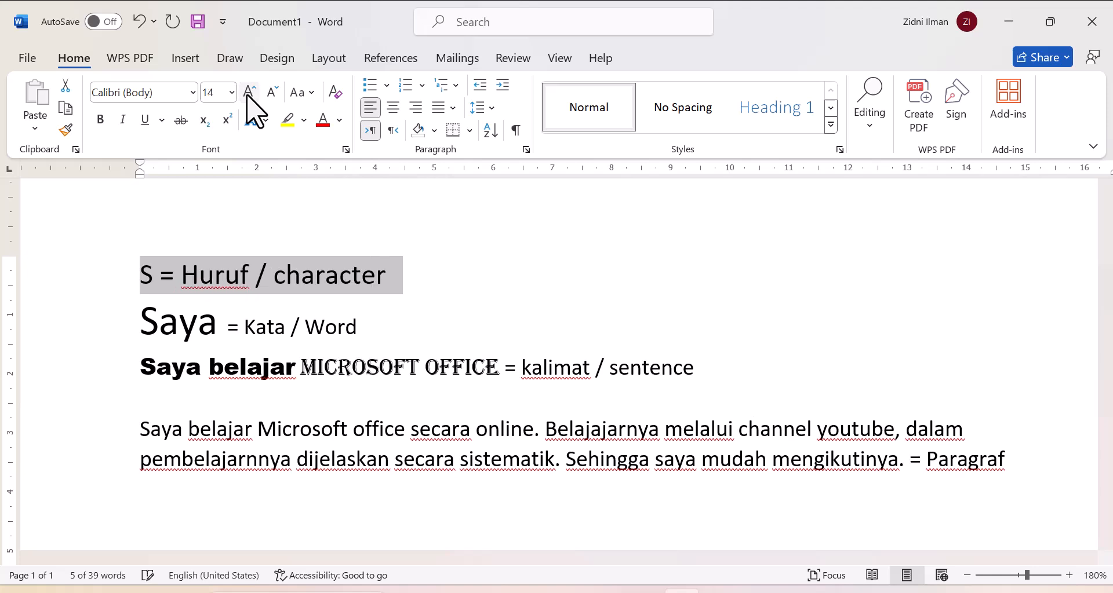
pyautogui.click(248, 95)
pyautogui.click(248, 95)
pyautogui.click(248, 94)
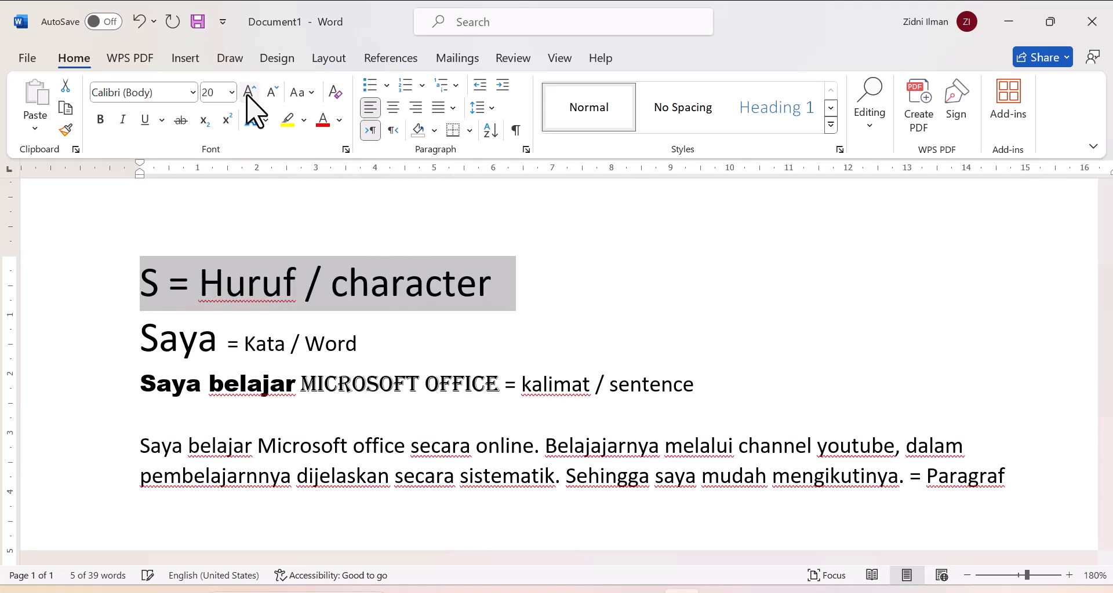
pyautogui.click(248, 95)
pyautogui.click(248, 95)
pyautogui.click(248, 94)
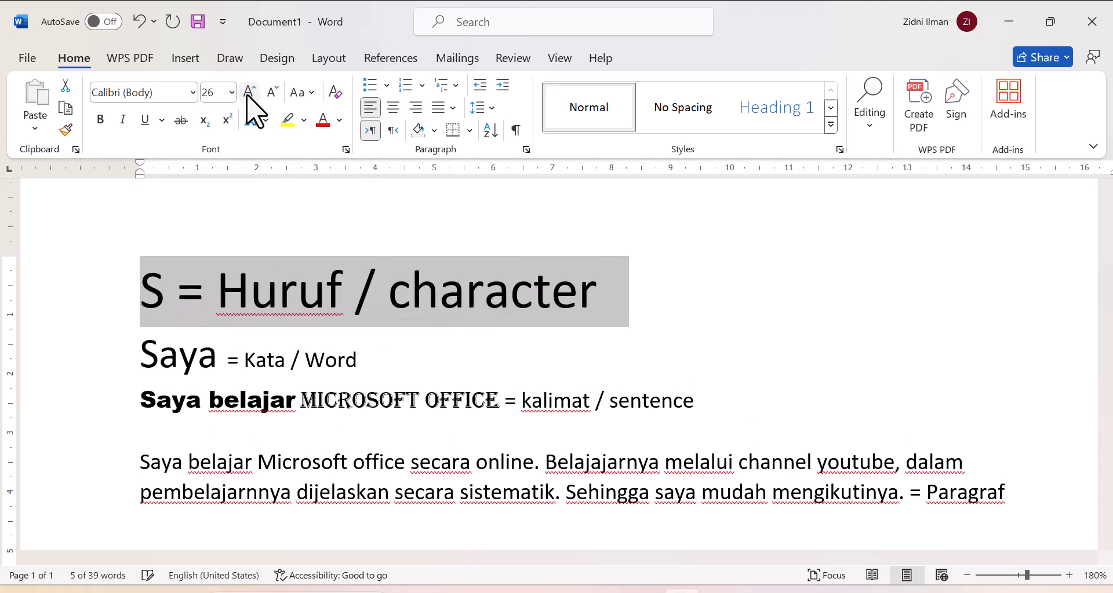
pyautogui.click(248, 94)
pyautogui.click(248, 95)
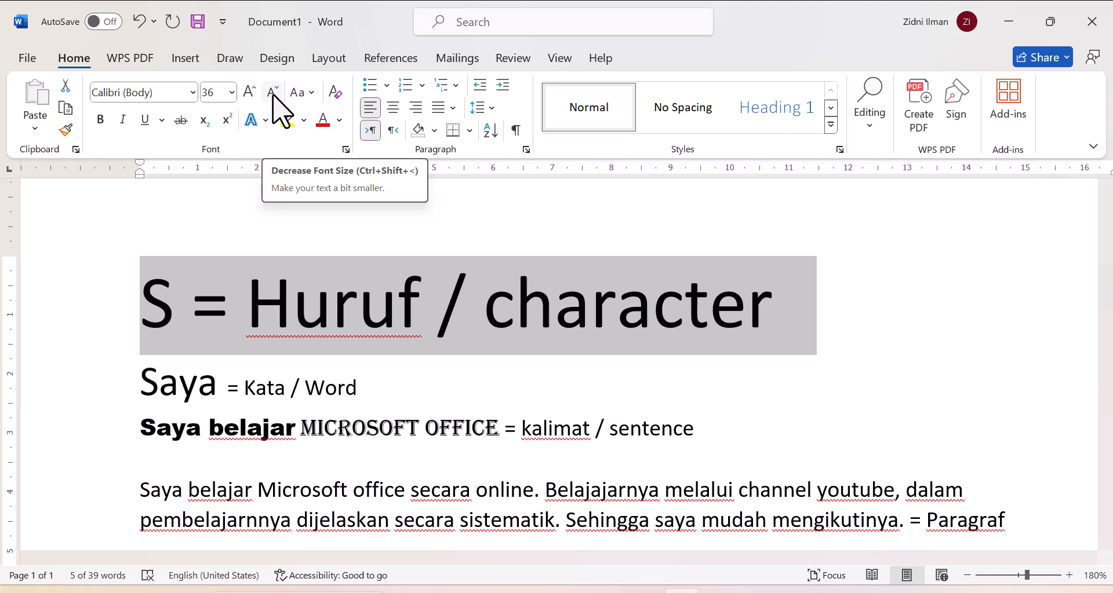
# Reduce the first line's font size stepwise to 14
pyautogui.click(272, 93)
pyautogui.click(272, 92)
pyautogui.click(272, 92)
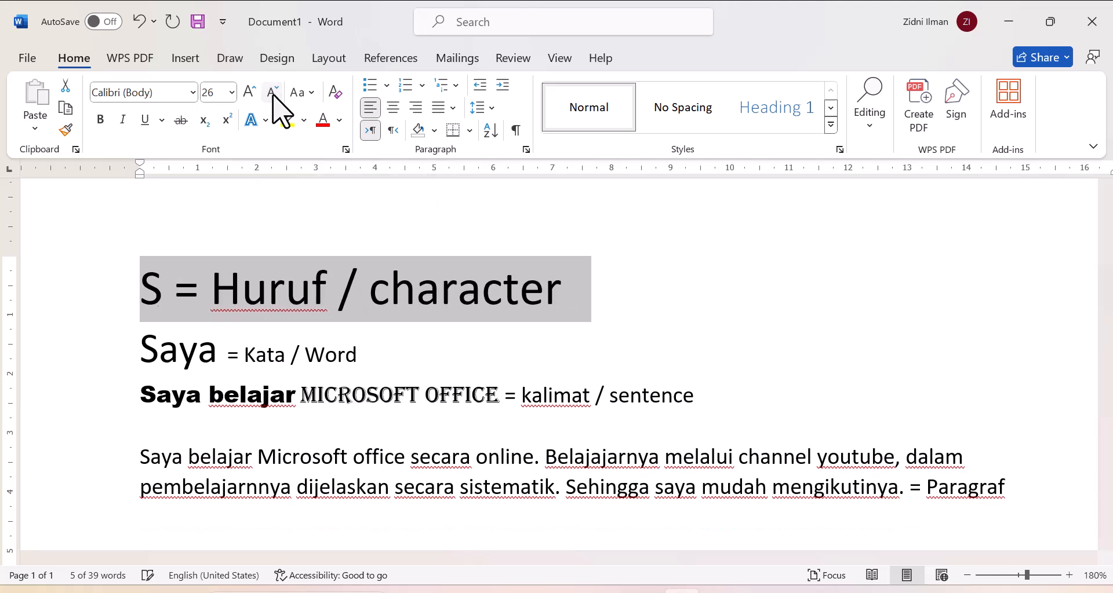
pyautogui.click(272, 93)
pyautogui.click(271, 93)
pyautogui.click(271, 93)
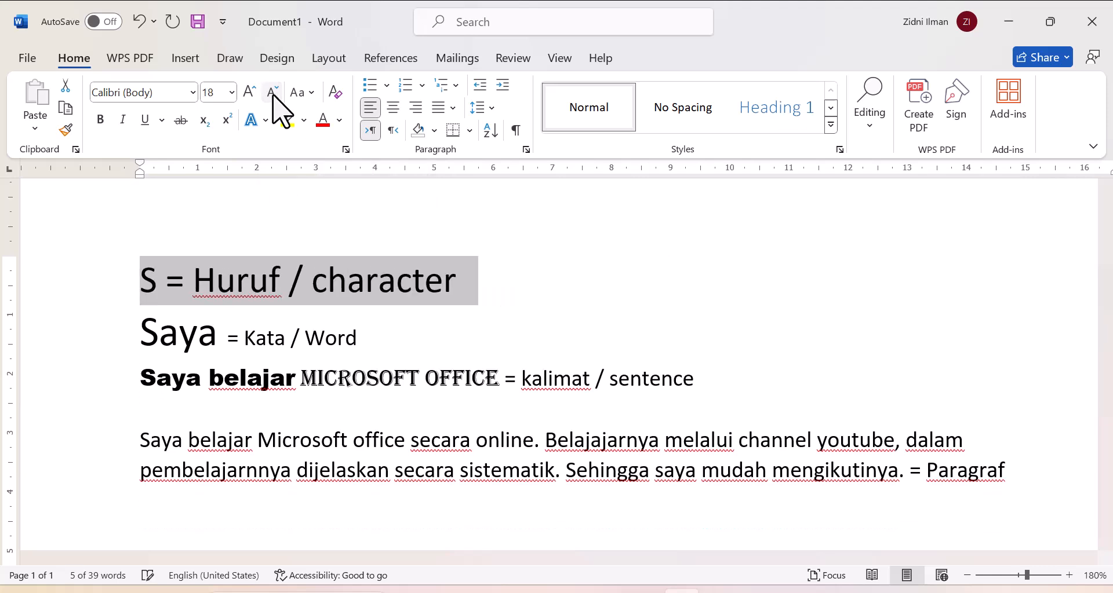
pyautogui.click(272, 93)
pyautogui.click(272, 93)
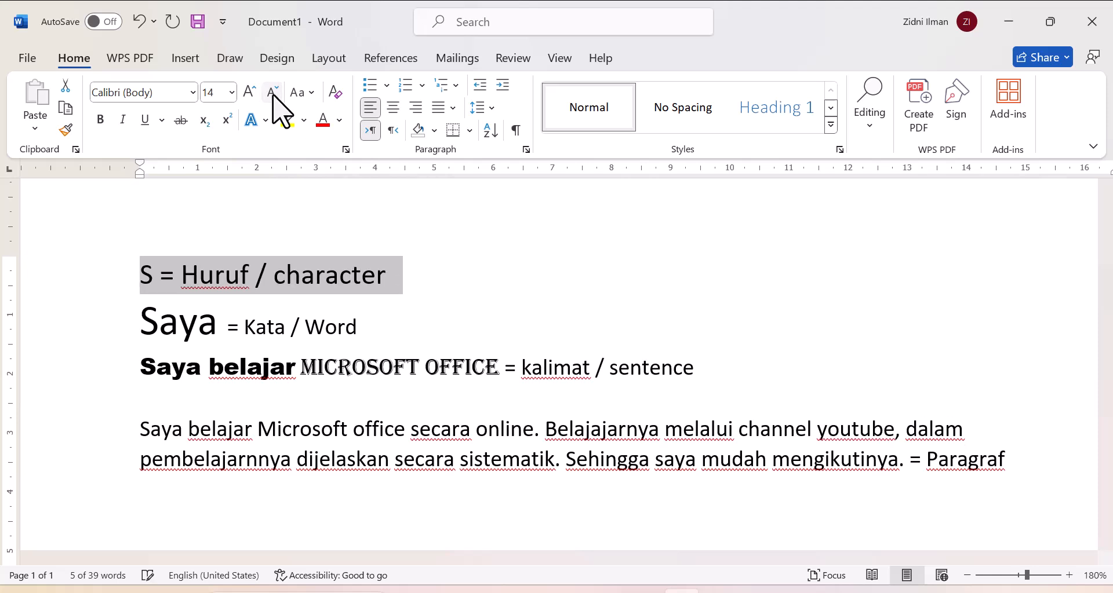
# Apply sentence case to the paragraph text from "Saya belajar" through "mengikutinya"
pyautogui.click(312, 93)
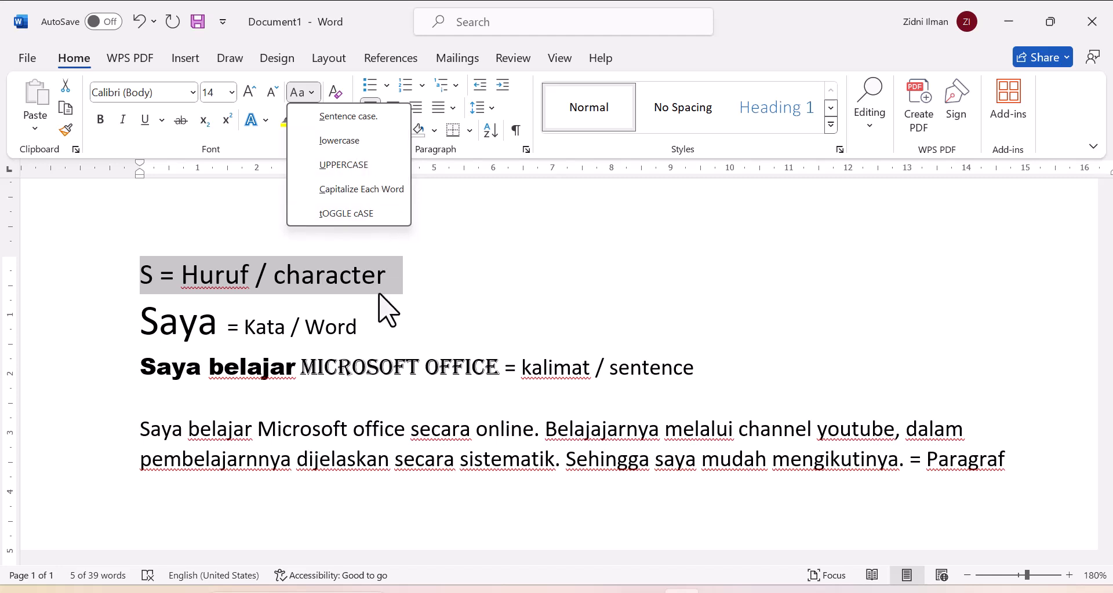
pyautogui.click(144, 428)
pyautogui.moveTo(139, 428); pyautogui.dragTo(889, 459)
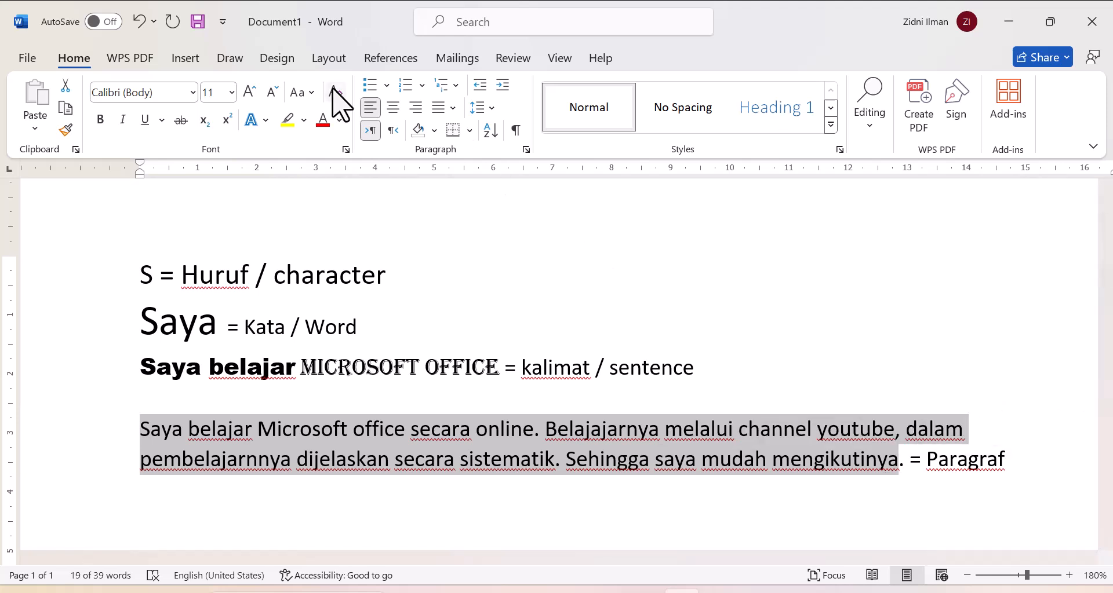
pyautogui.click(312, 93)
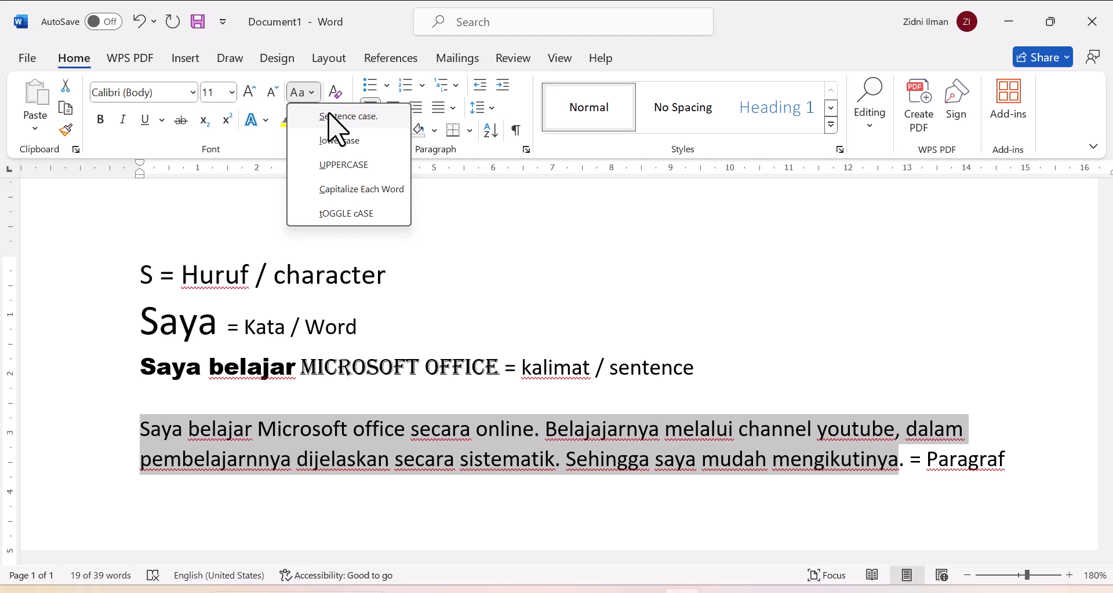
pyautogui.click(329, 116)
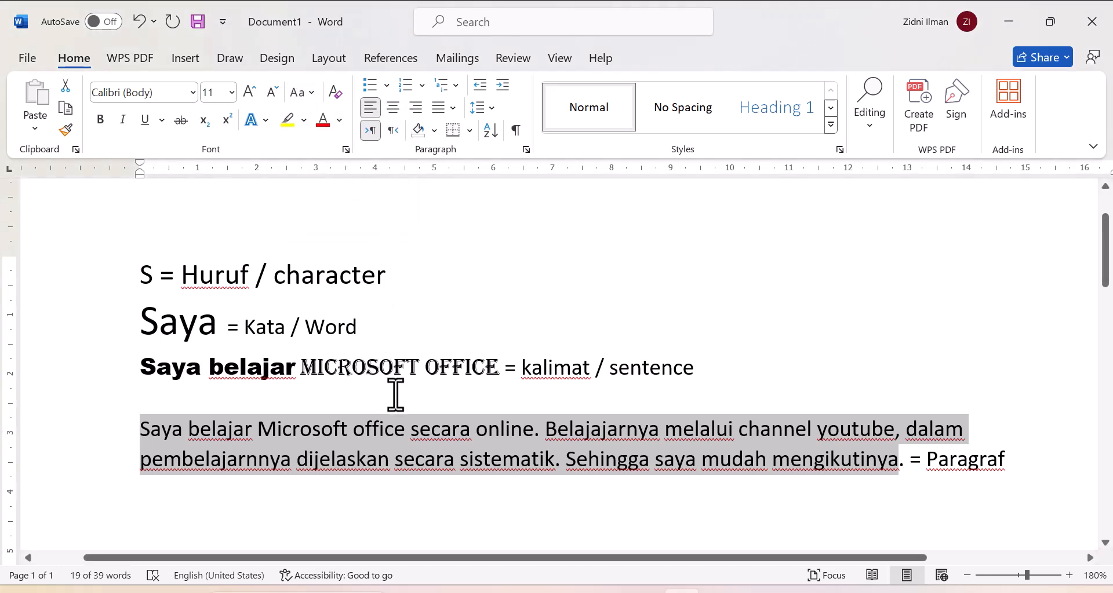
pyautogui.click(377, 448)
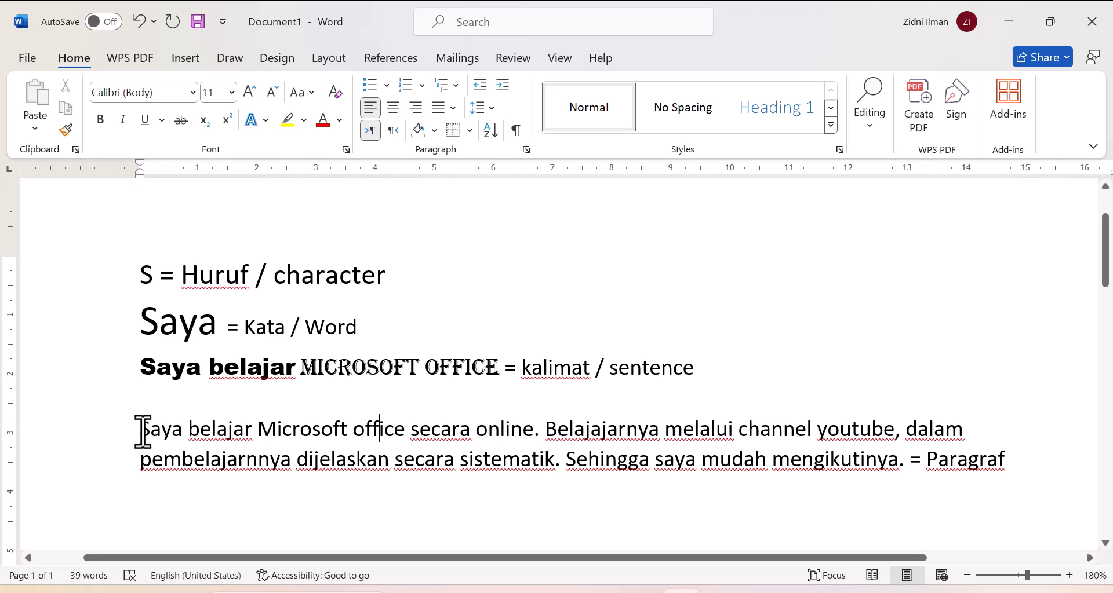
# Convert the paragraph text before "= Paragraf" to lowercase
pyautogui.moveTo(144, 432); pyautogui.dragTo(902, 464)
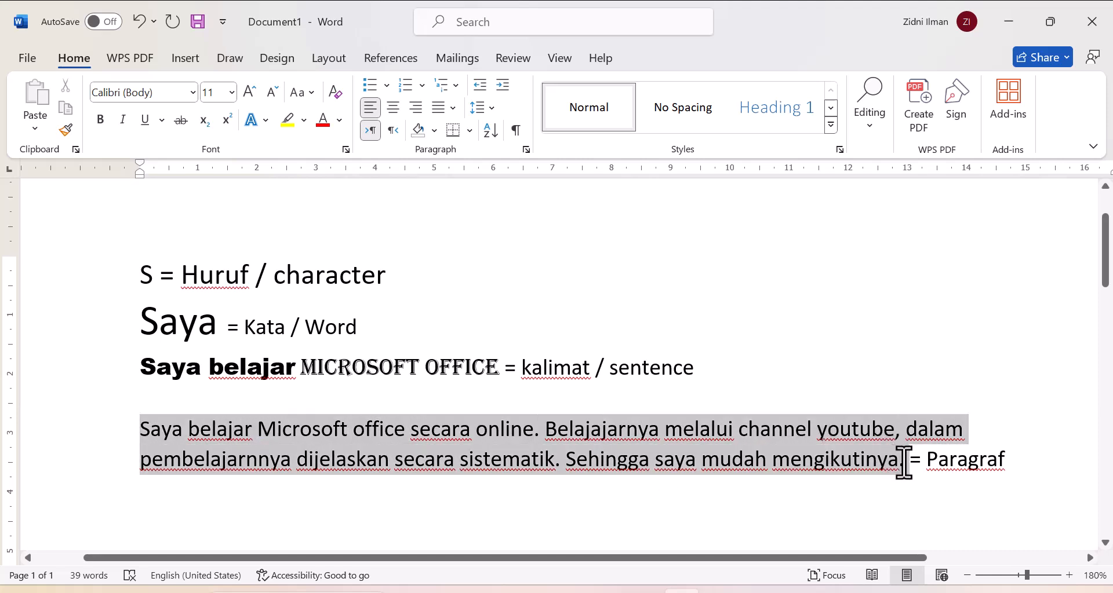
pyautogui.click(310, 94)
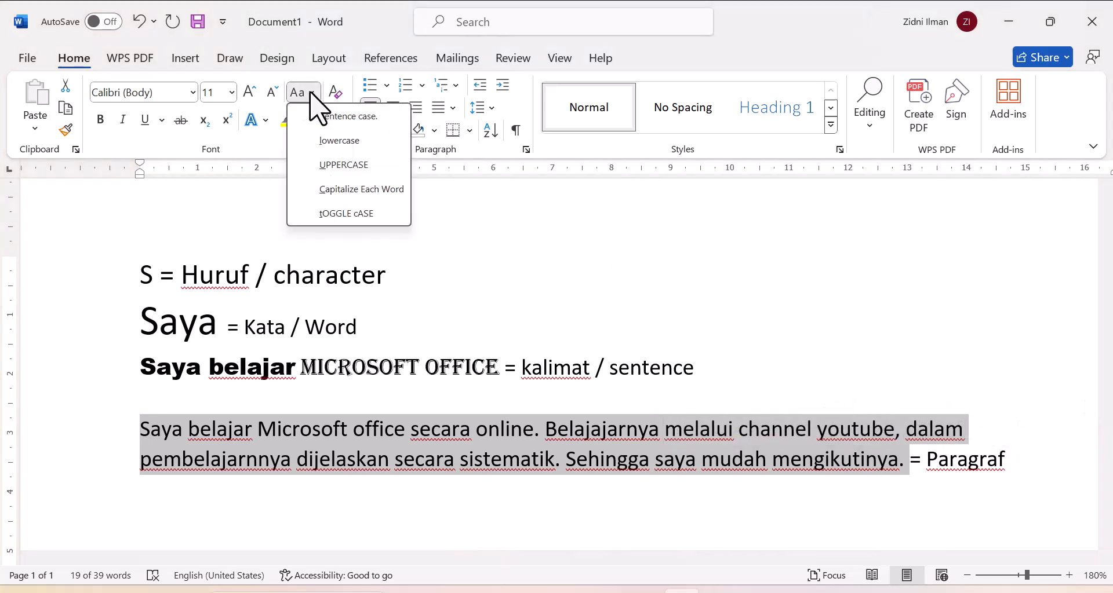
pyautogui.click(339, 141)
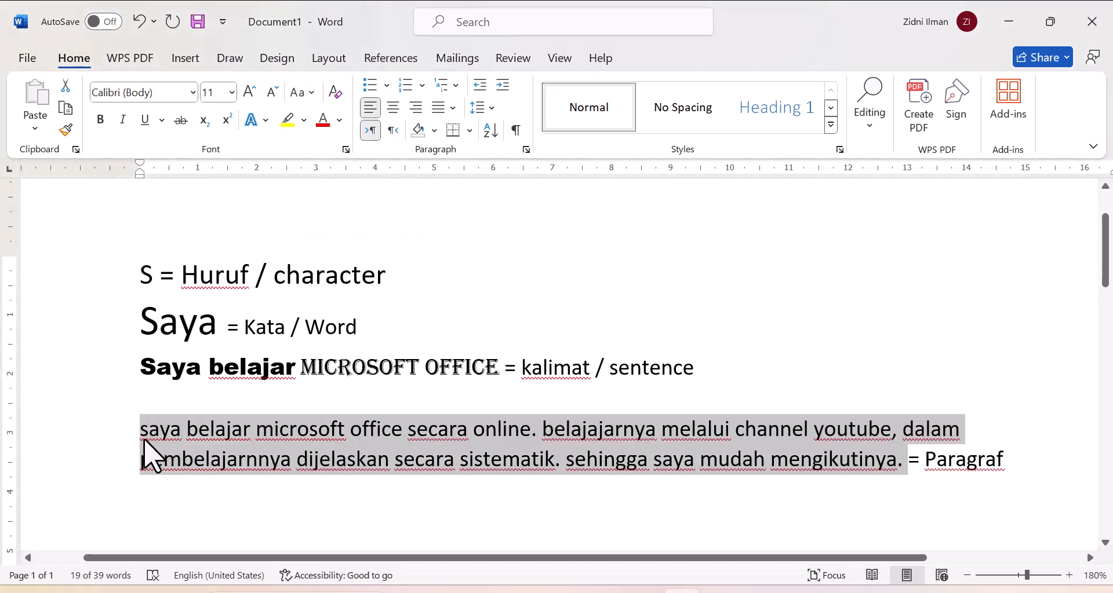
pyautogui.click(196, 451)
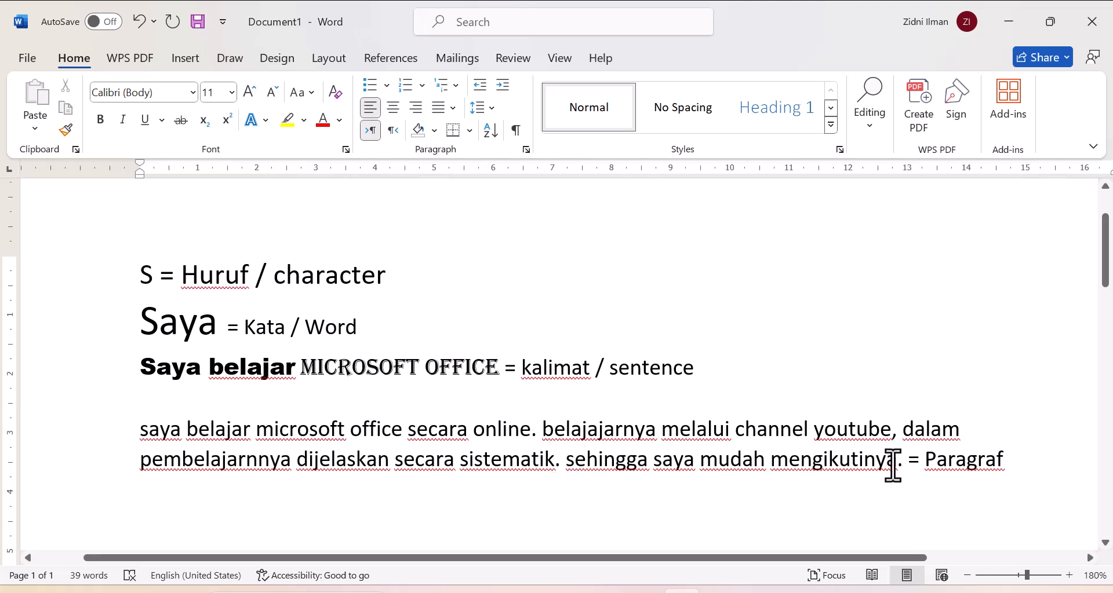
# Convert the paragraph text from "saya belajar" through "mengikutinya." to uppercase
pyautogui.moveTo(903, 463); pyautogui.dragTo(156, 432)
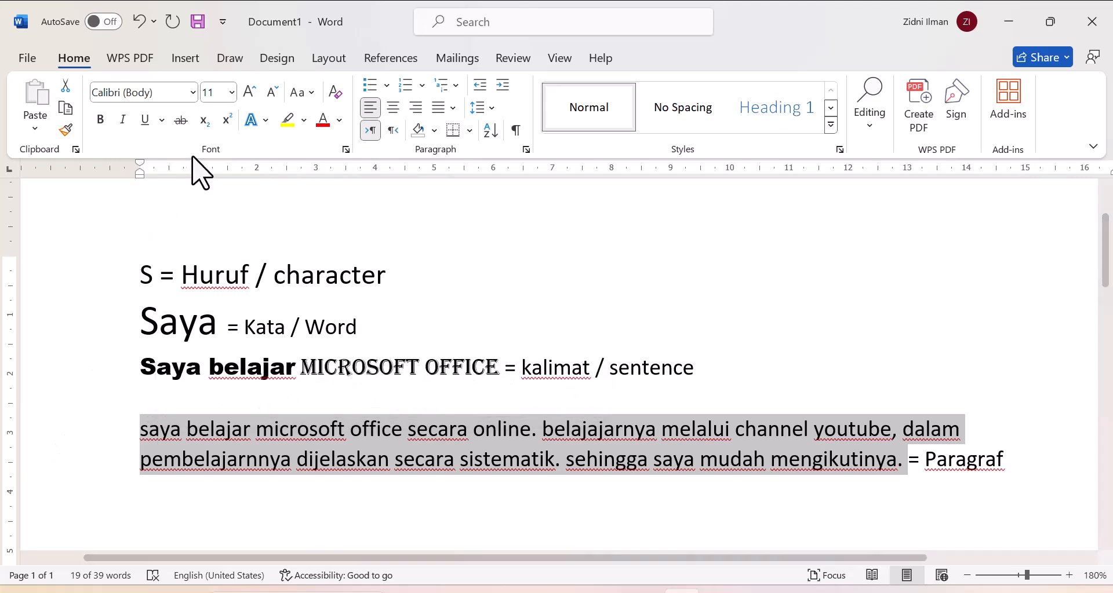
pyautogui.click(311, 97)
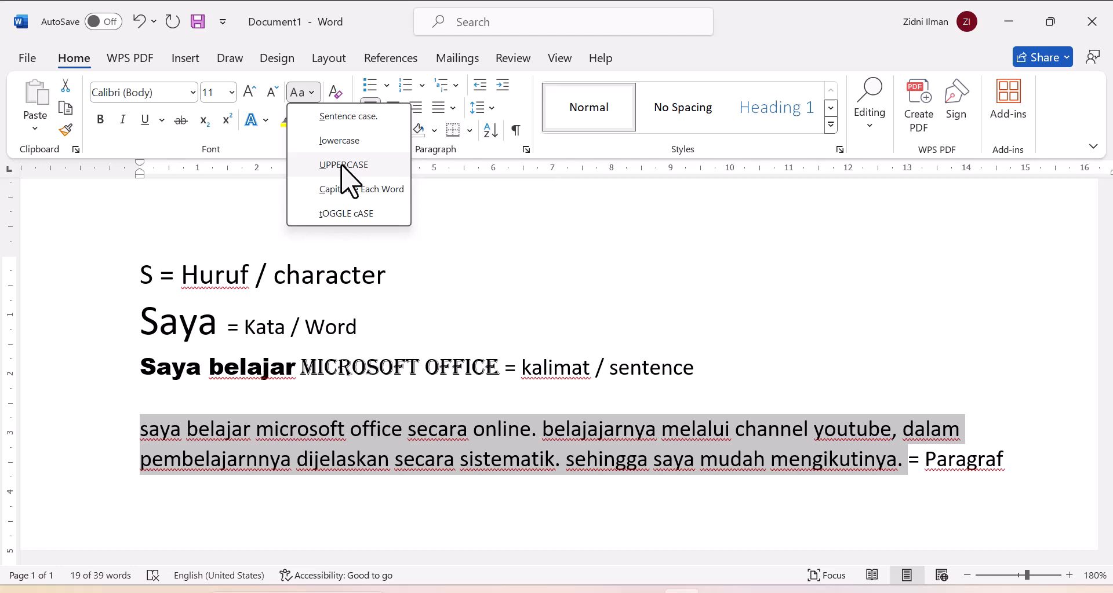
pyautogui.click(344, 166)
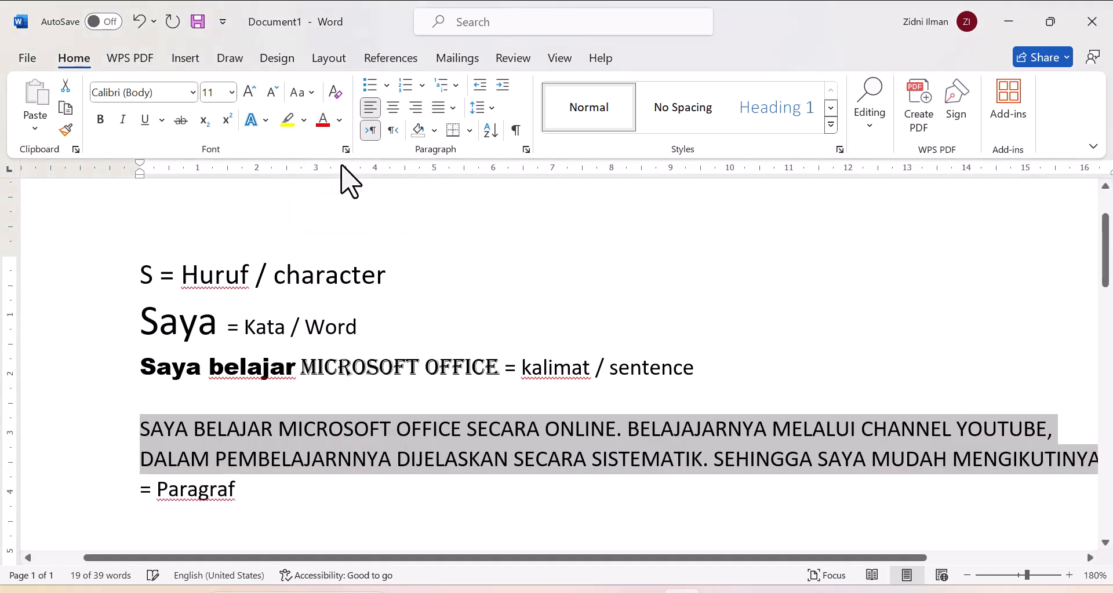
pyautogui.click(337, 500)
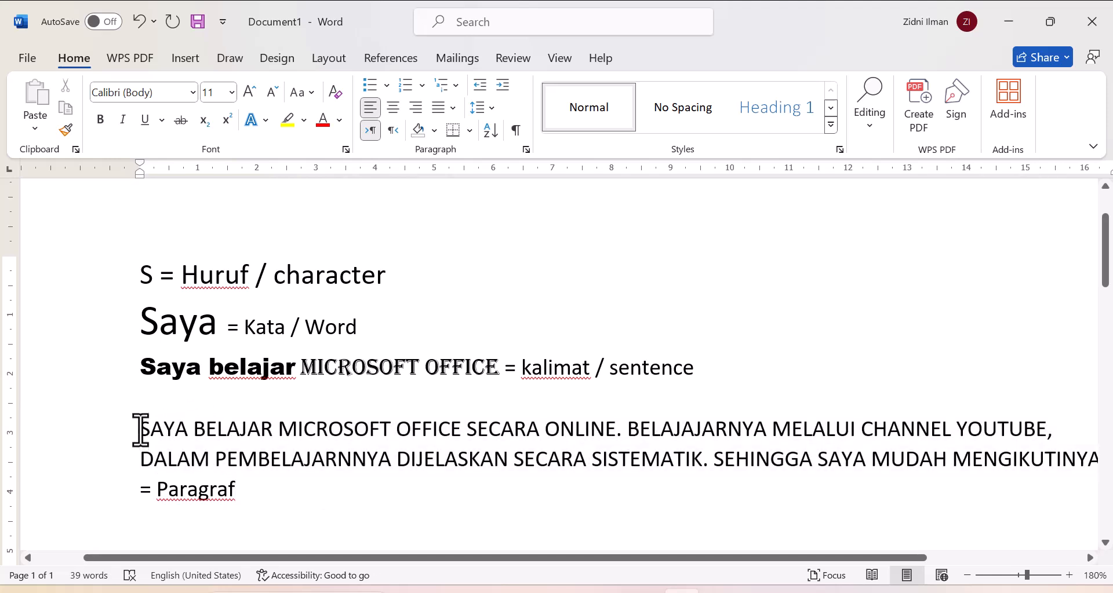
# Capitalize each word of the paragraph text before "= Paragraf"
pyautogui.moveTo(140, 429); pyautogui.dragTo(1066, 469)
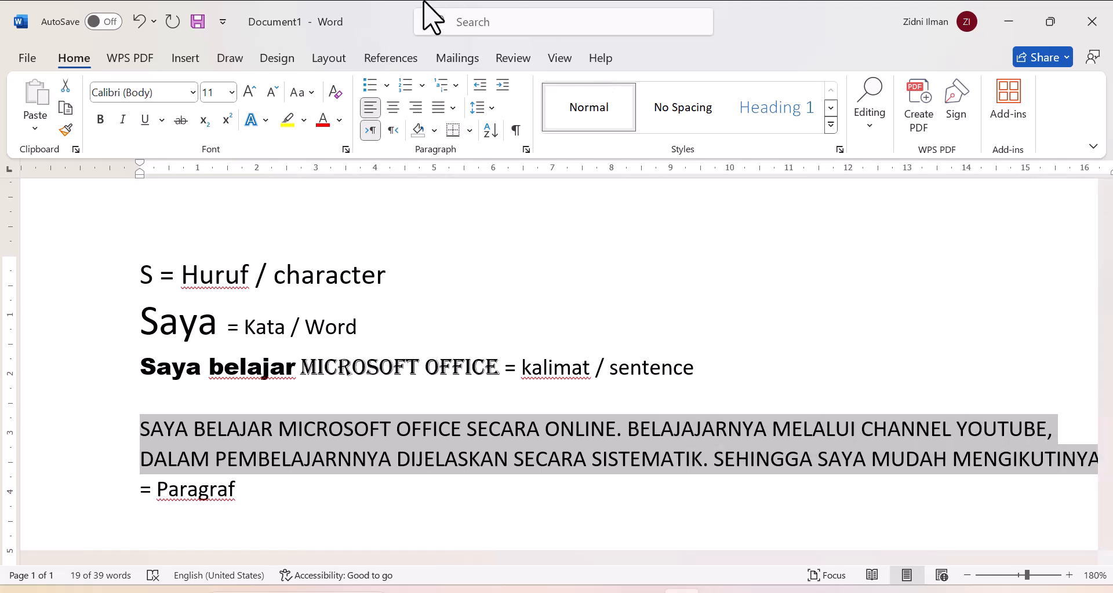
pyautogui.click(310, 94)
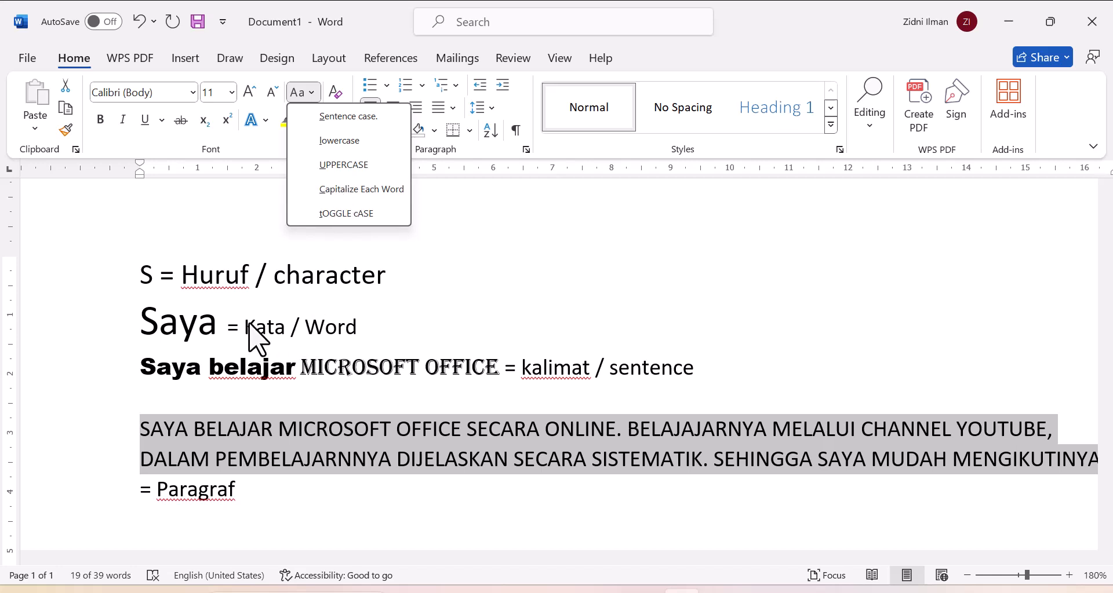
pyautogui.click(334, 190)
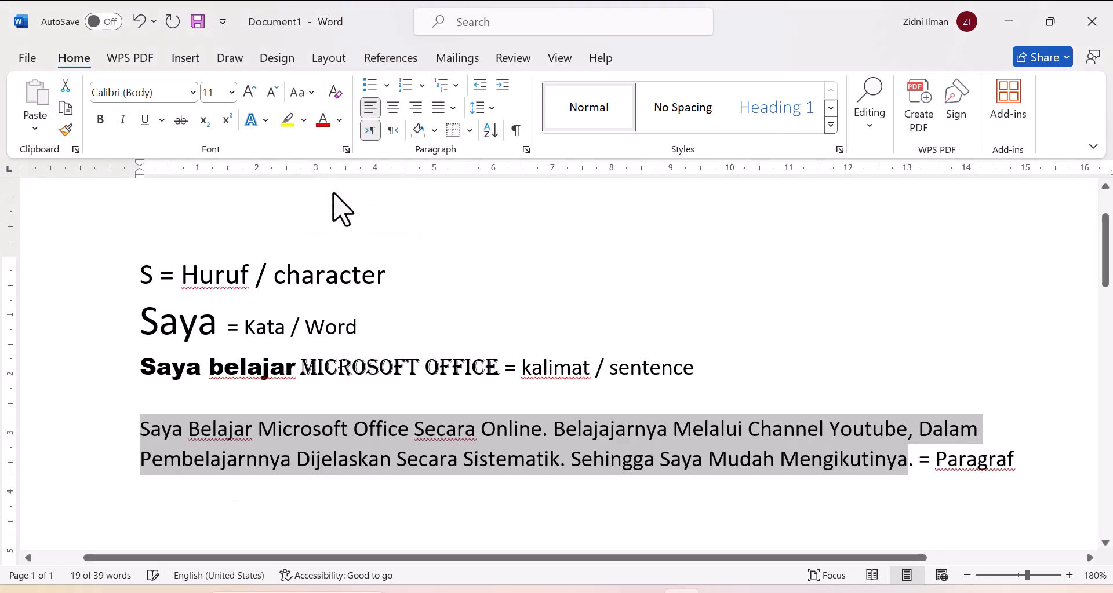
pyautogui.click(310, 481)
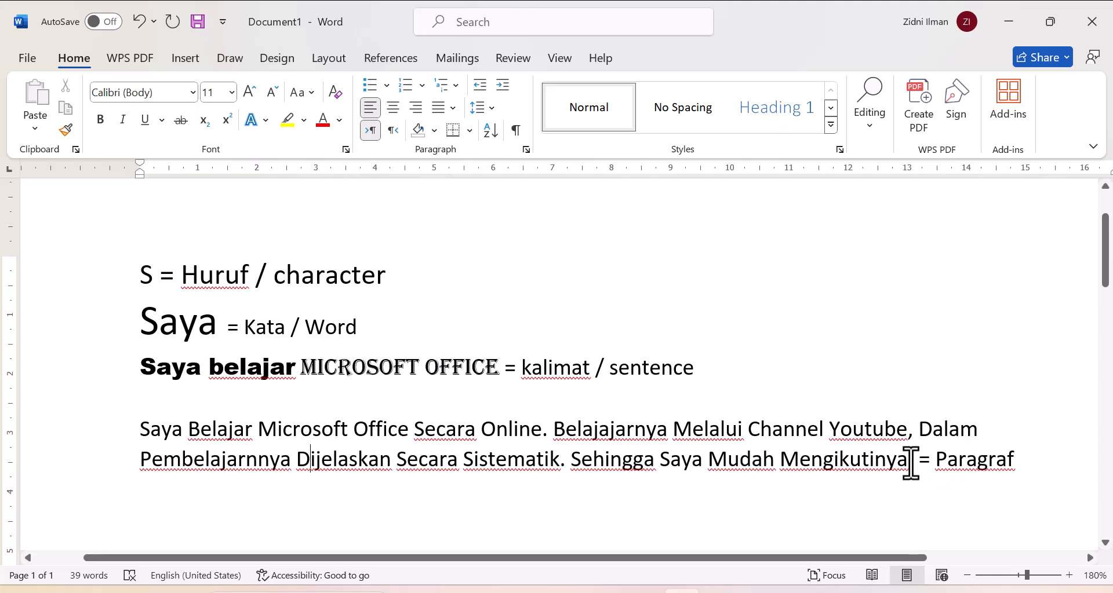
# Apply toggle case to the paragraph text from "Saya Belajar" through "Mengikutinya."
pyautogui.moveTo(911, 464); pyautogui.dragTo(142, 429)
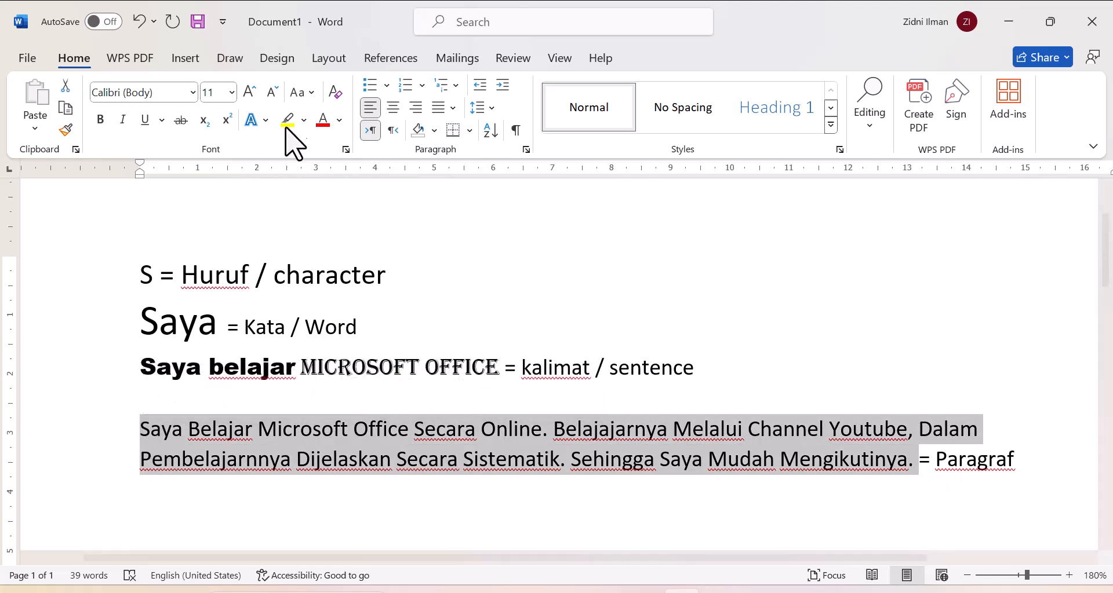
pyautogui.click(311, 93)
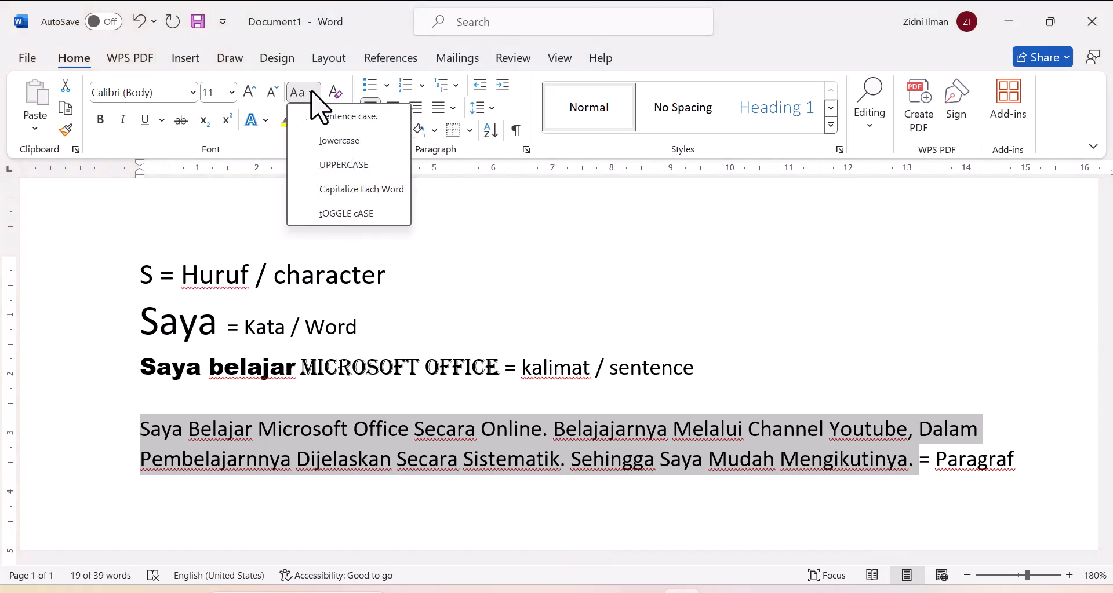
pyautogui.click(352, 214)
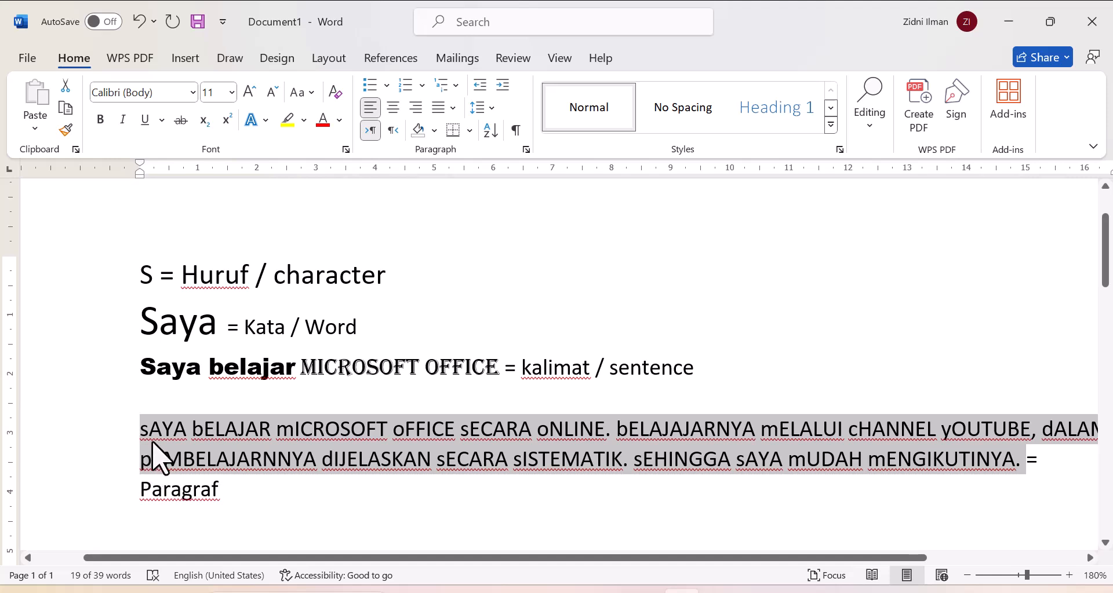
pyautogui.click(158, 456)
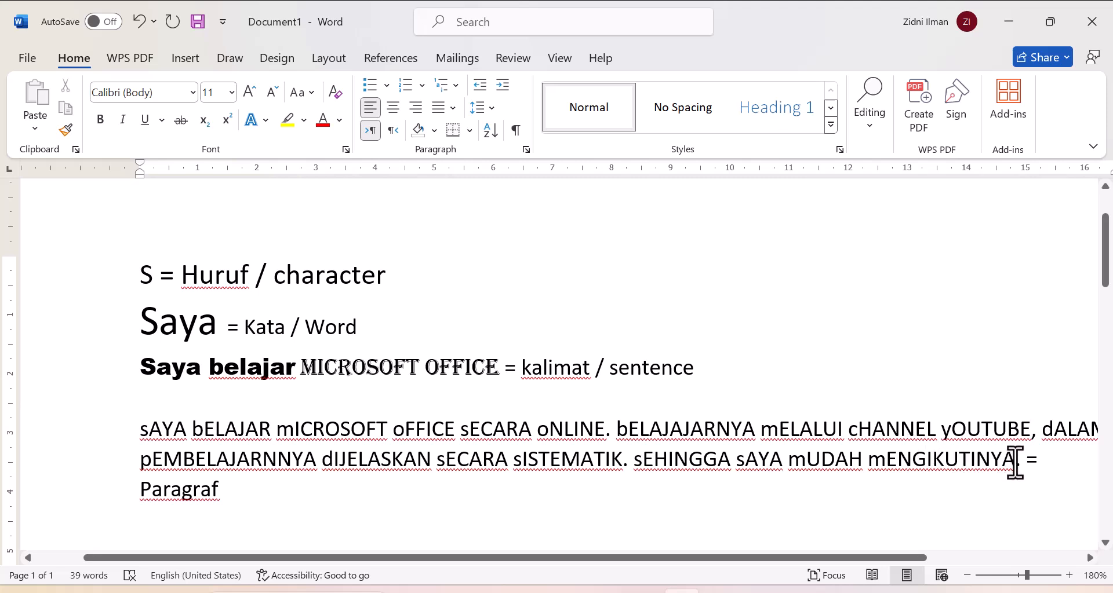
# Restore sentence case on the toggled paragraph text before "= Paragraf"
pyautogui.moveTo(1018, 464); pyautogui.dragTo(156, 428)
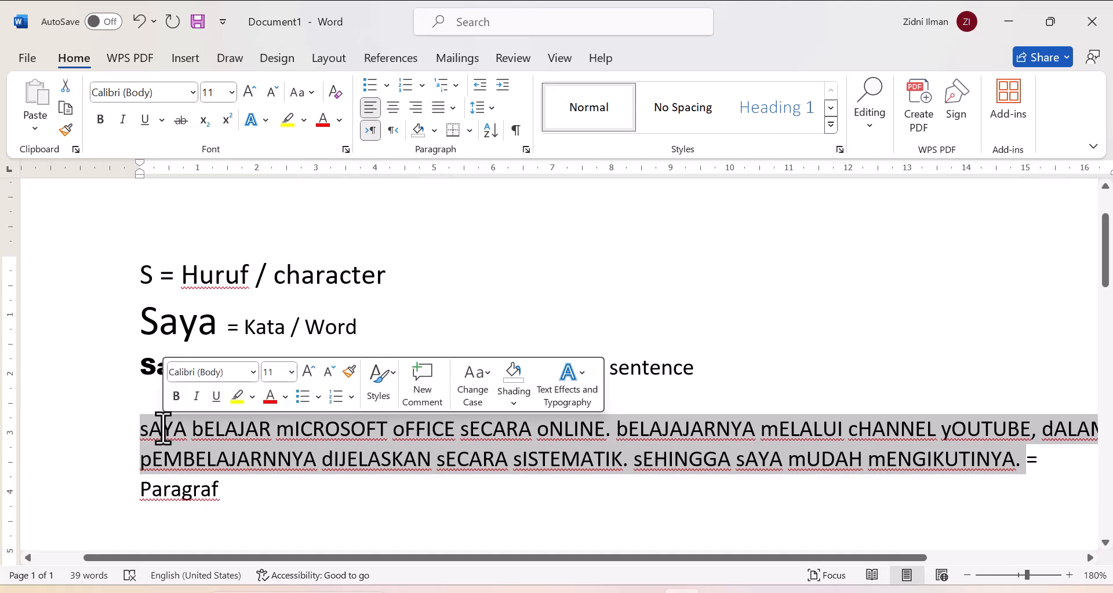
pyautogui.click(311, 94)
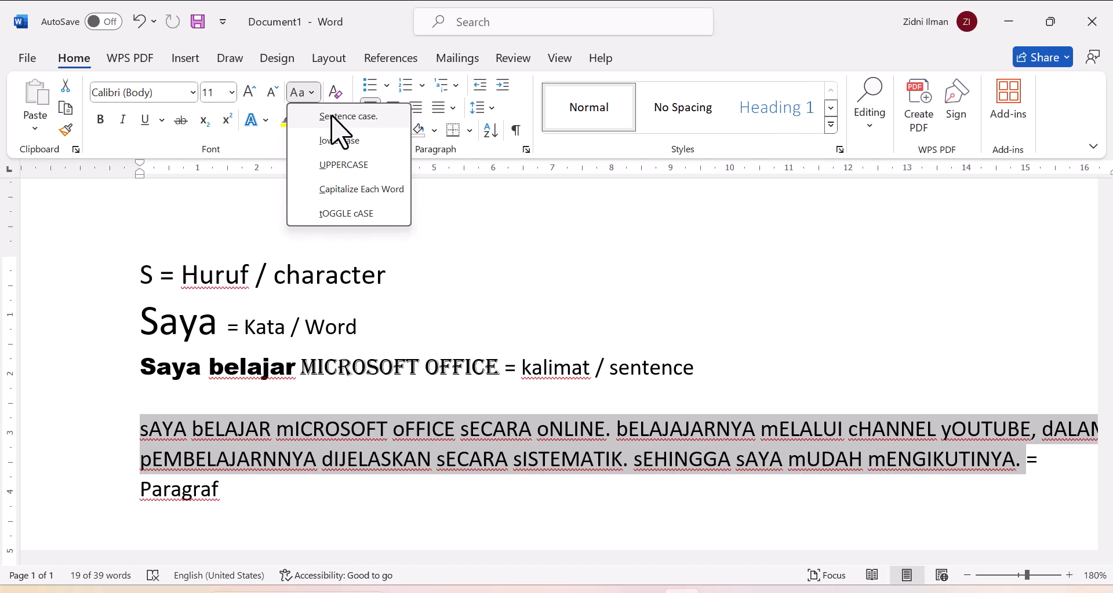
pyautogui.click(333, 118)
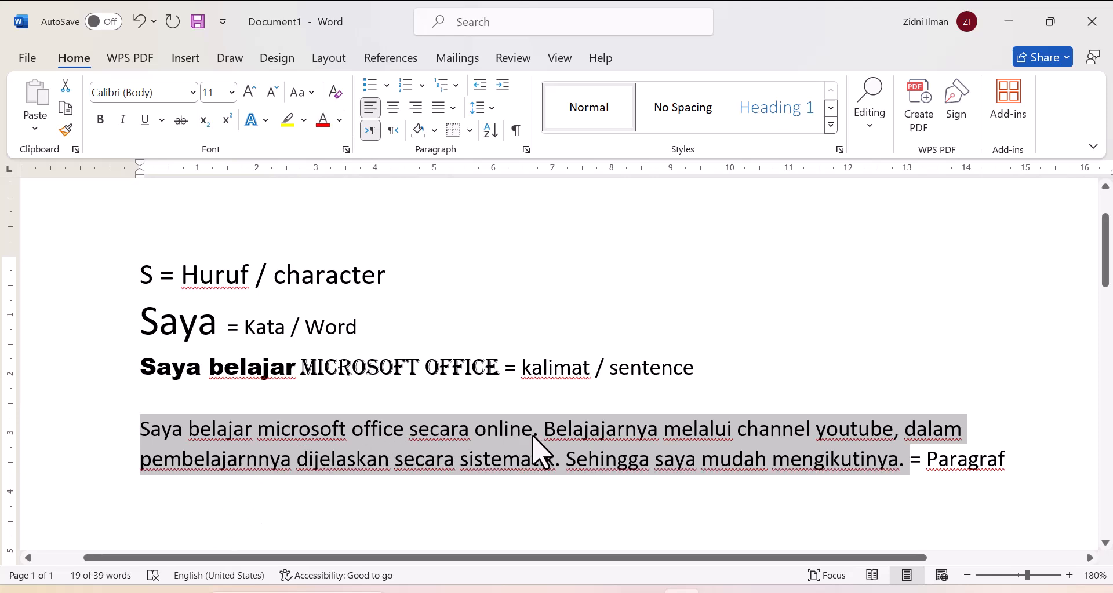
pyautogui.click(547, 438)
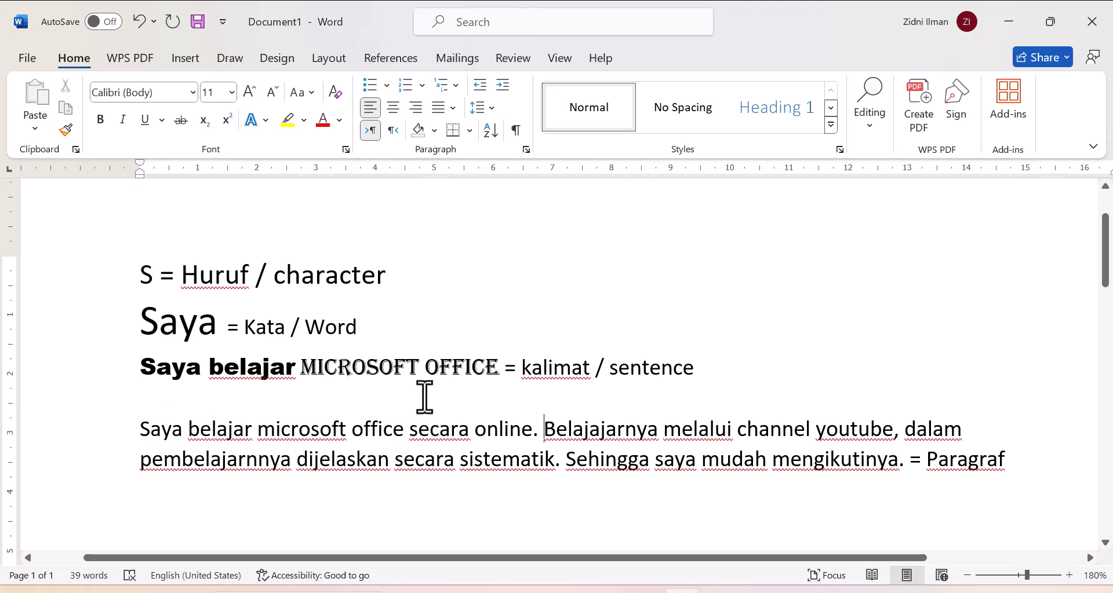
pyautogui.click(311, 93)
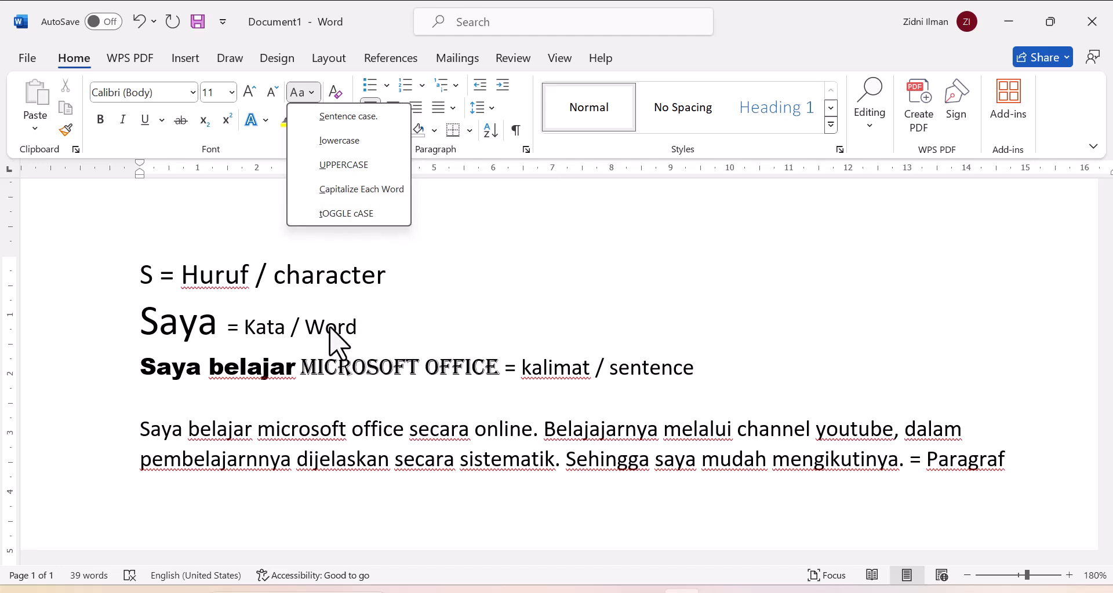
pyautogui.click(297, 446)
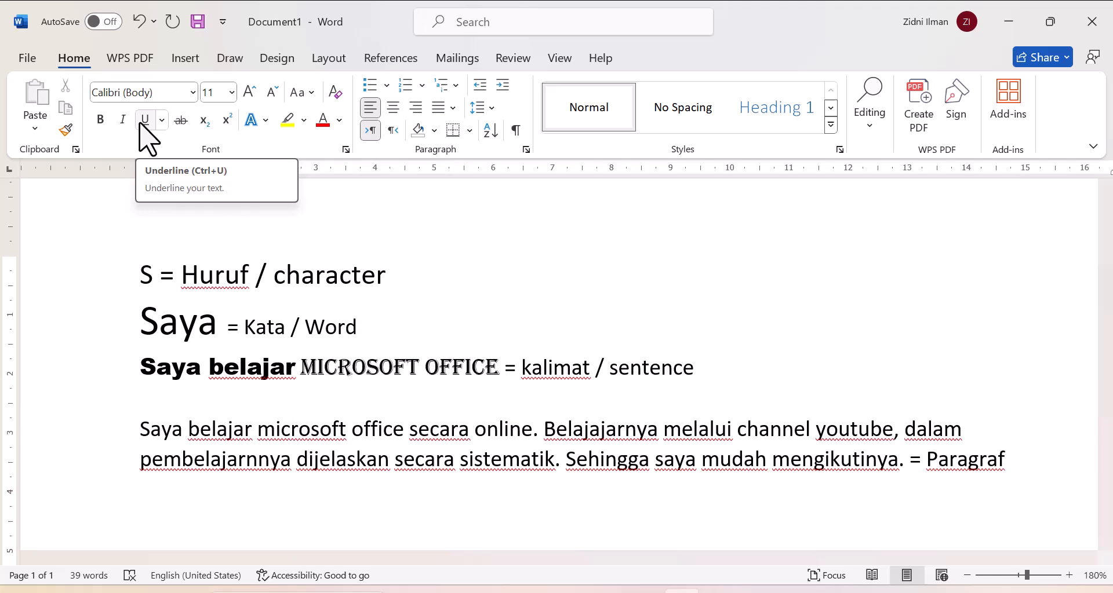
pyautogui.click(162, 121)
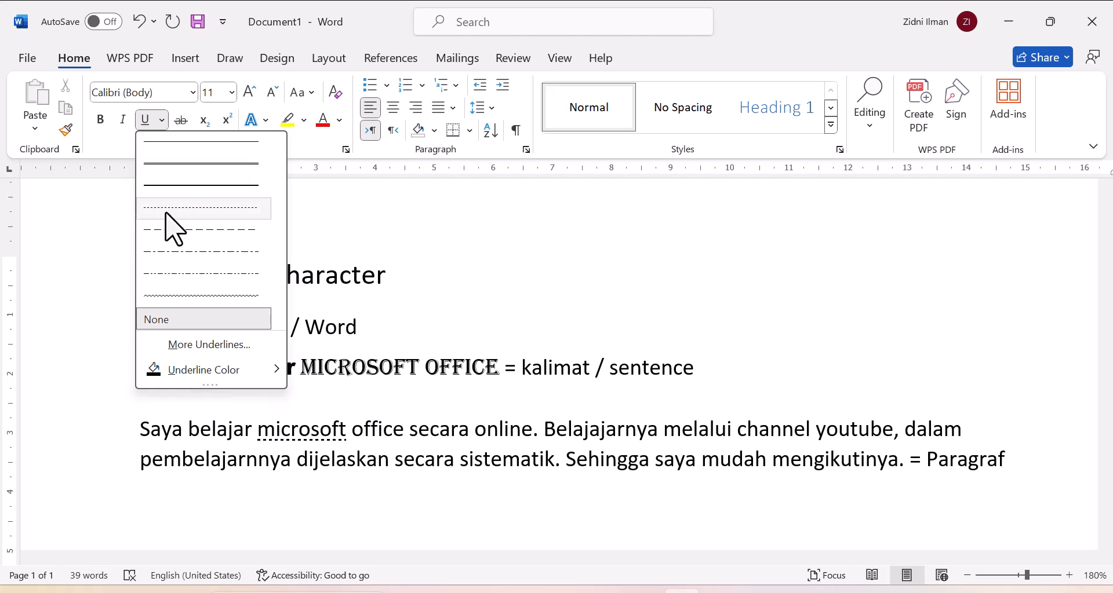
pyautogui.click(121, 154)
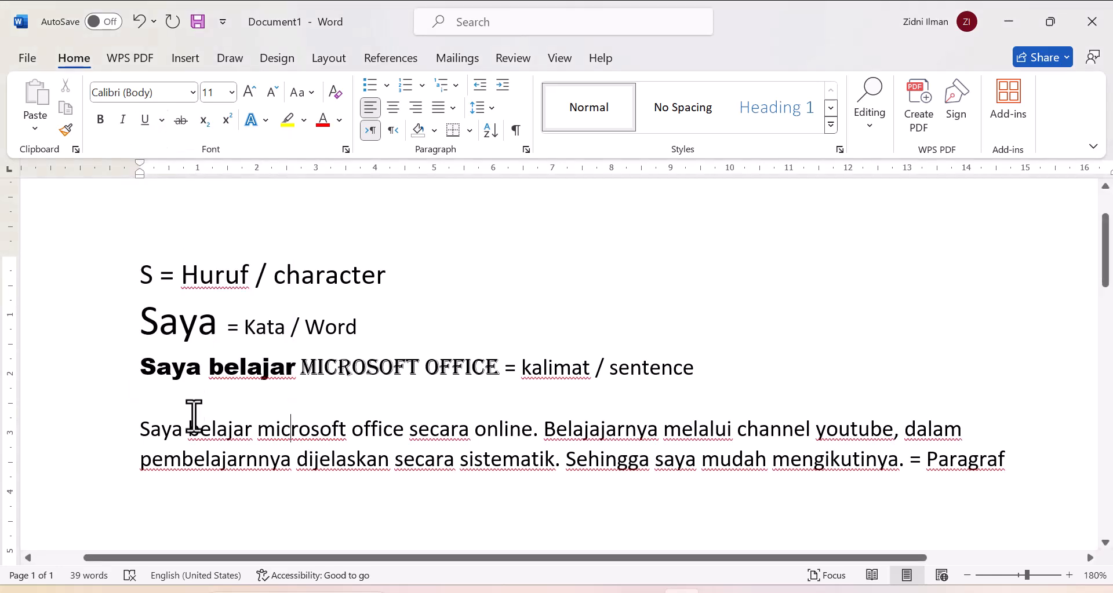
# Make the word "Saya" at the start of the paragraph bold
pyautogui.moveTo(141, 432); pyautogui.dragTo(174, 441)
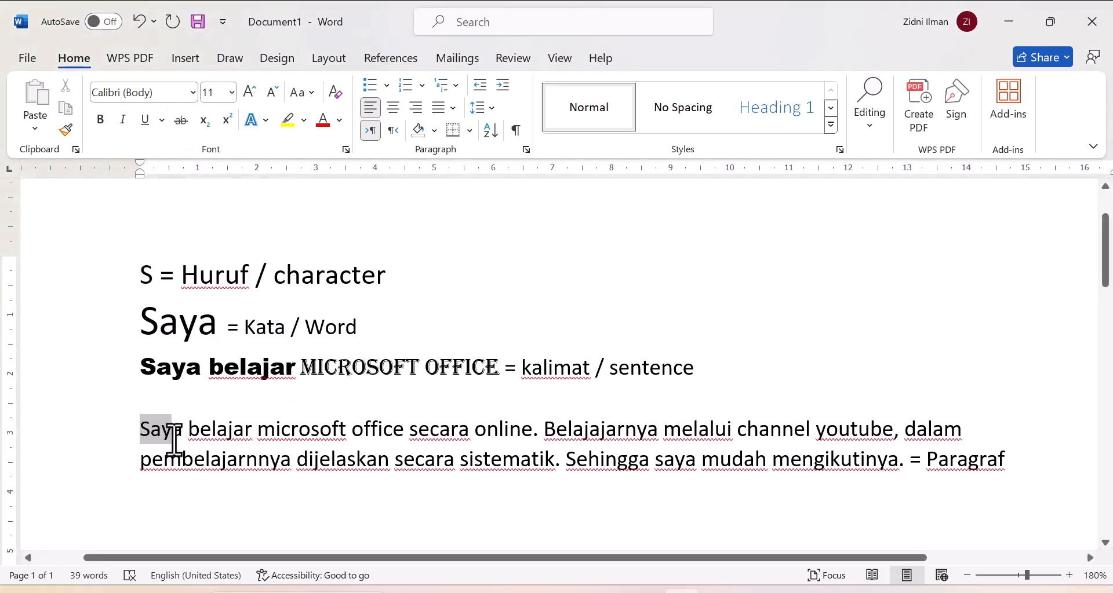
pyautogui.click(100, 122)
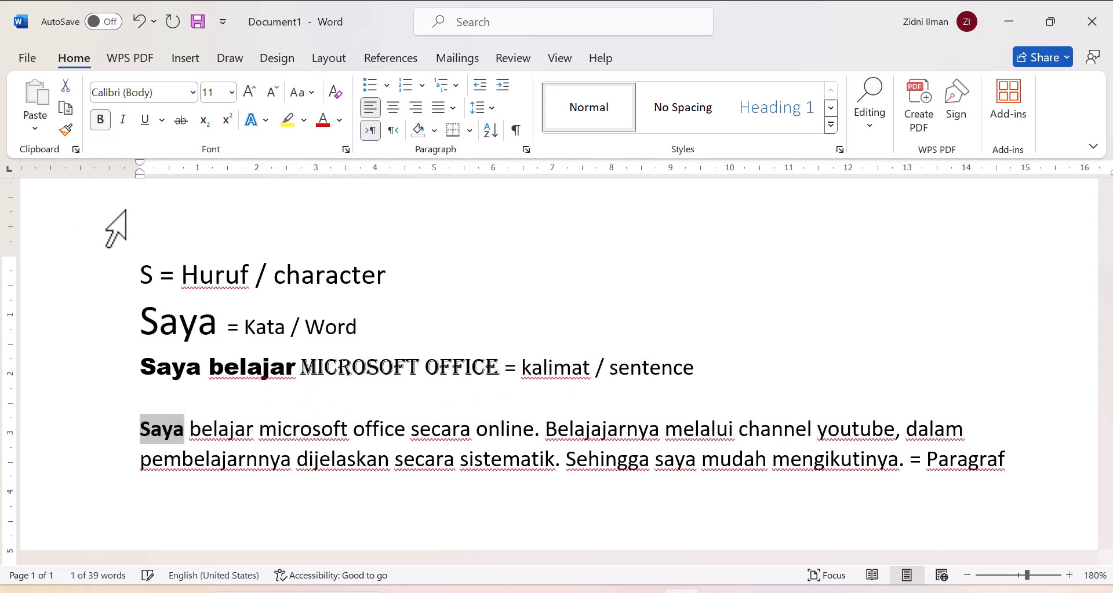
pyautogui.click(184, 499)
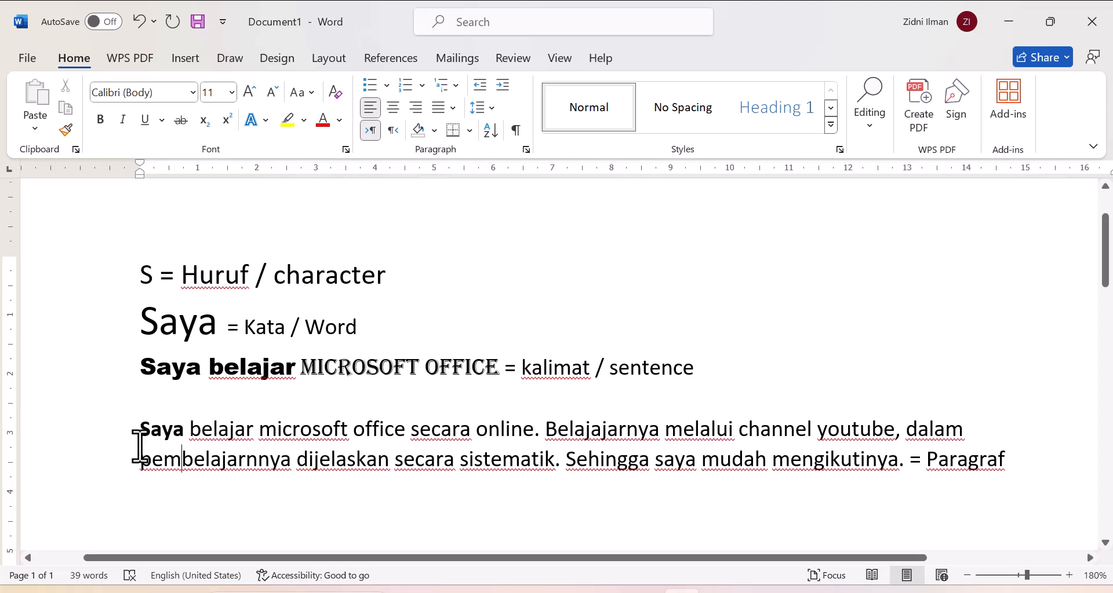
pyautogui.click(184, 459)
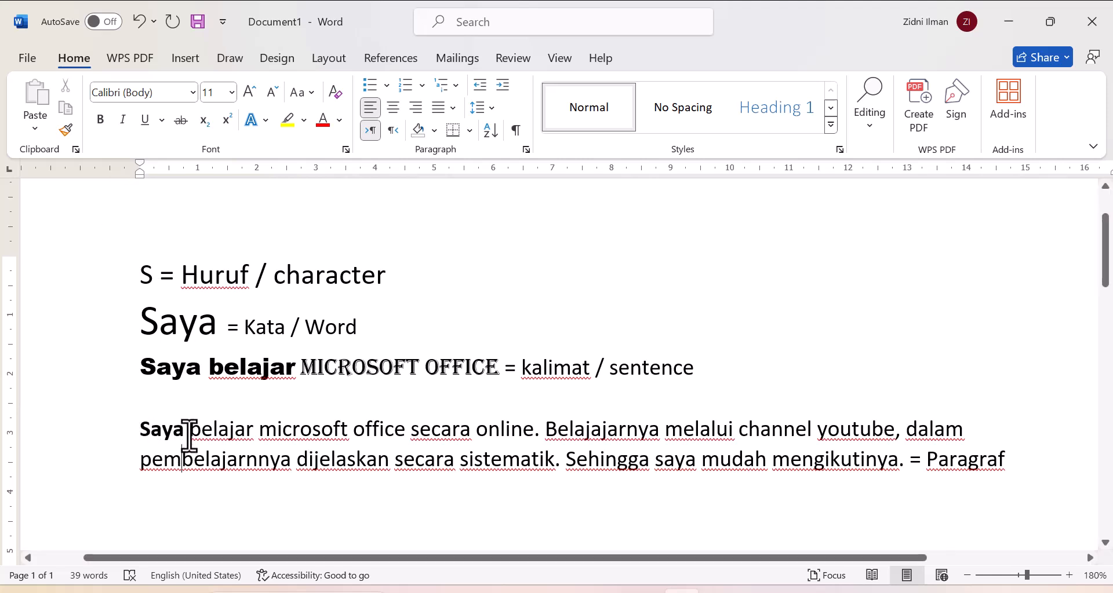
# Italicize the word "belajar" in the paragraph's first line
pyautogui.moveTo(190, 436); pyautogui.dragTo(253, 436)
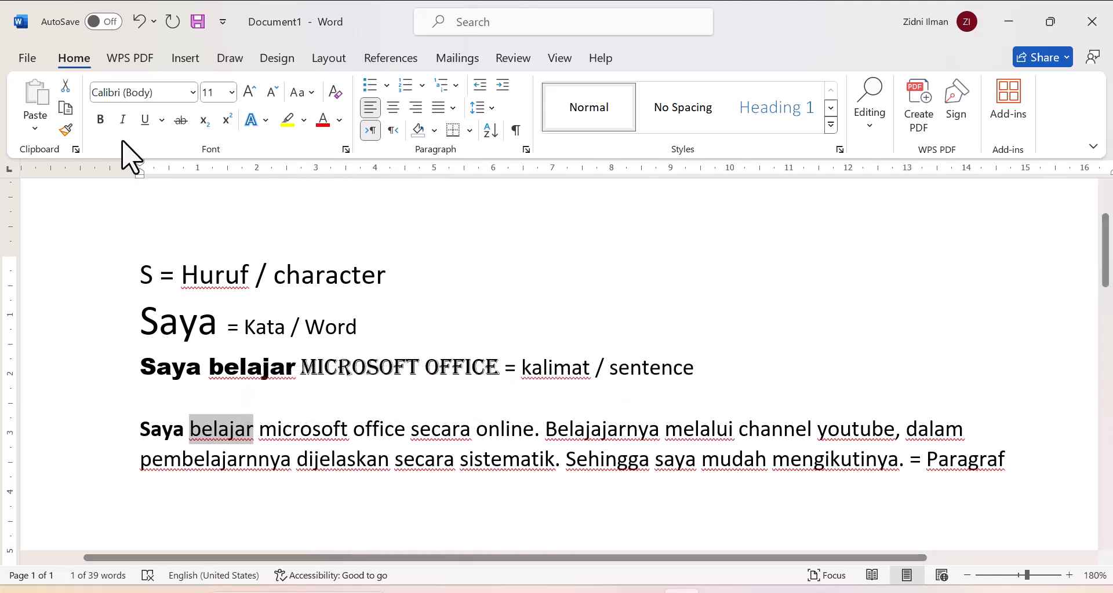
pyautogui.click(123, 120)
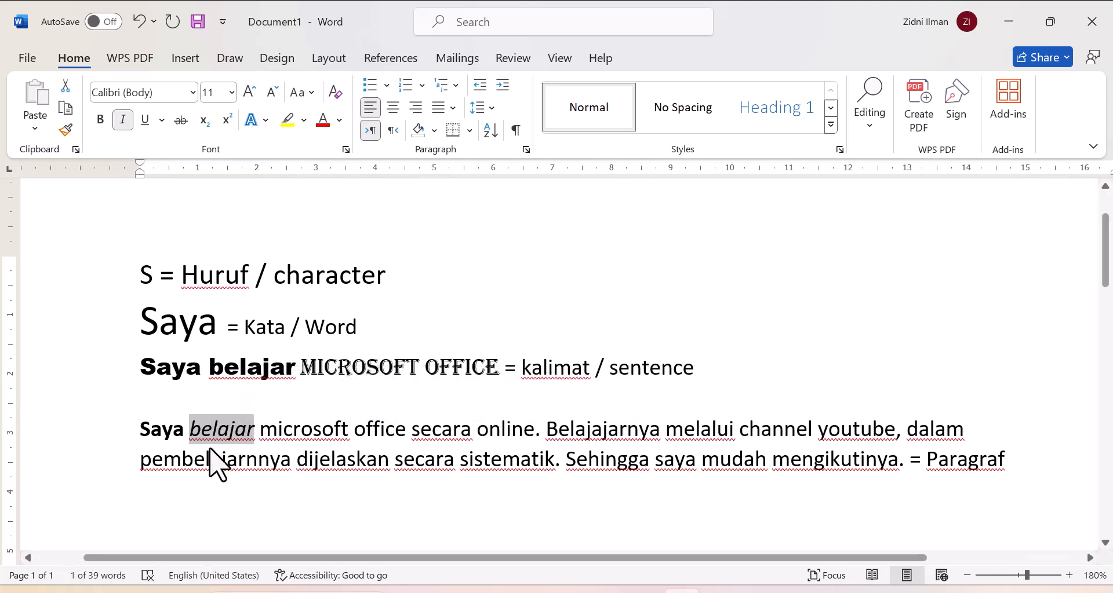
pyautogui.click(233, 495)
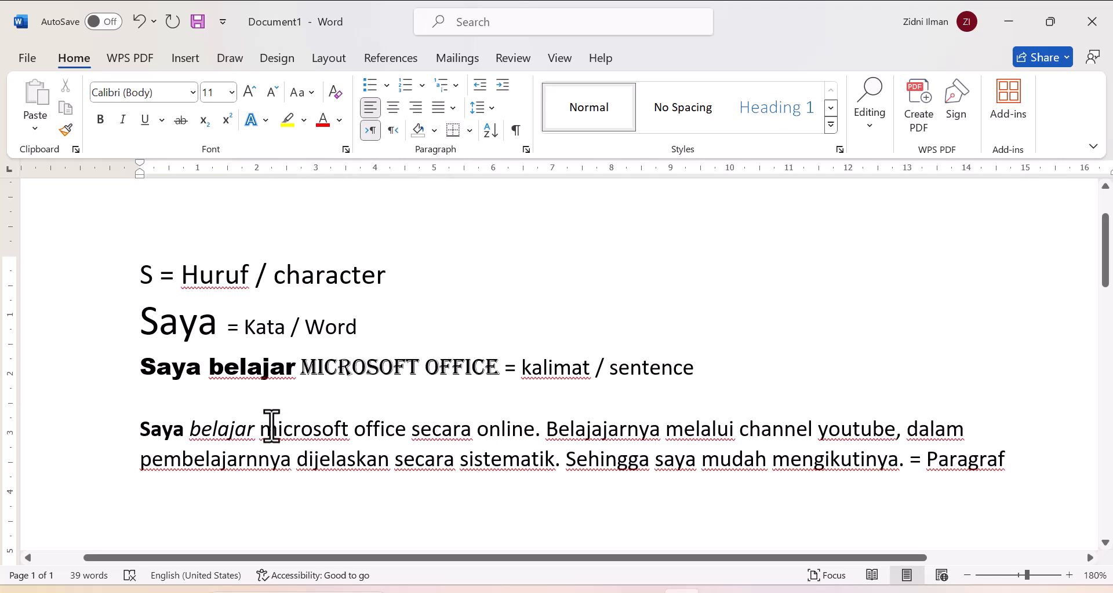
# Apply a single underline to "microsoft office" in the paragraph's first line
pyautogui.moveTo(261, 432); pyautogui.dragTo(402, 427)
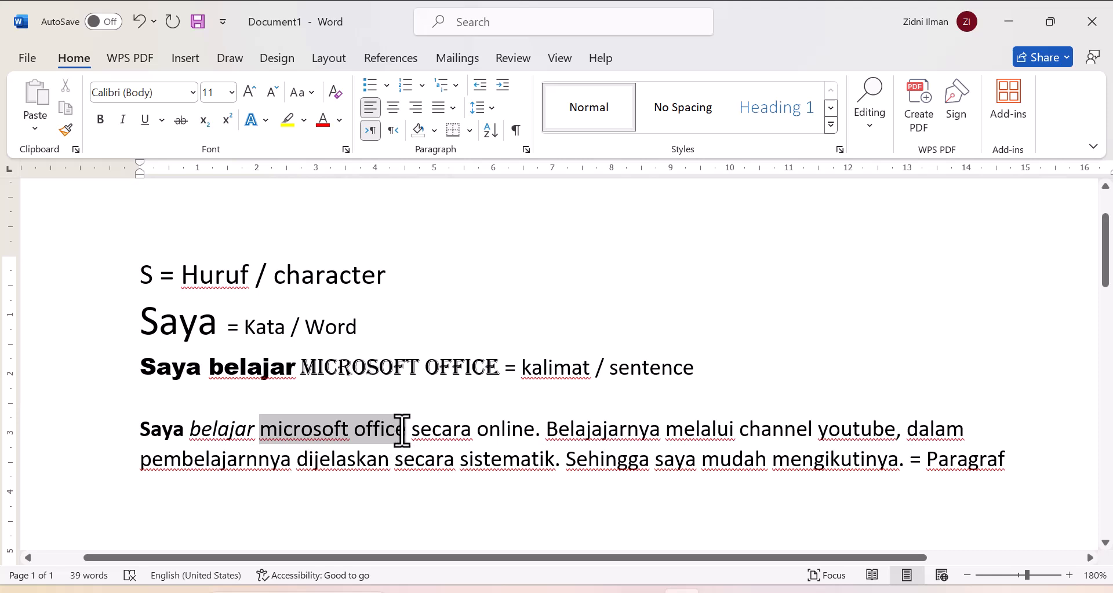
pyautogui.click(145, 120)
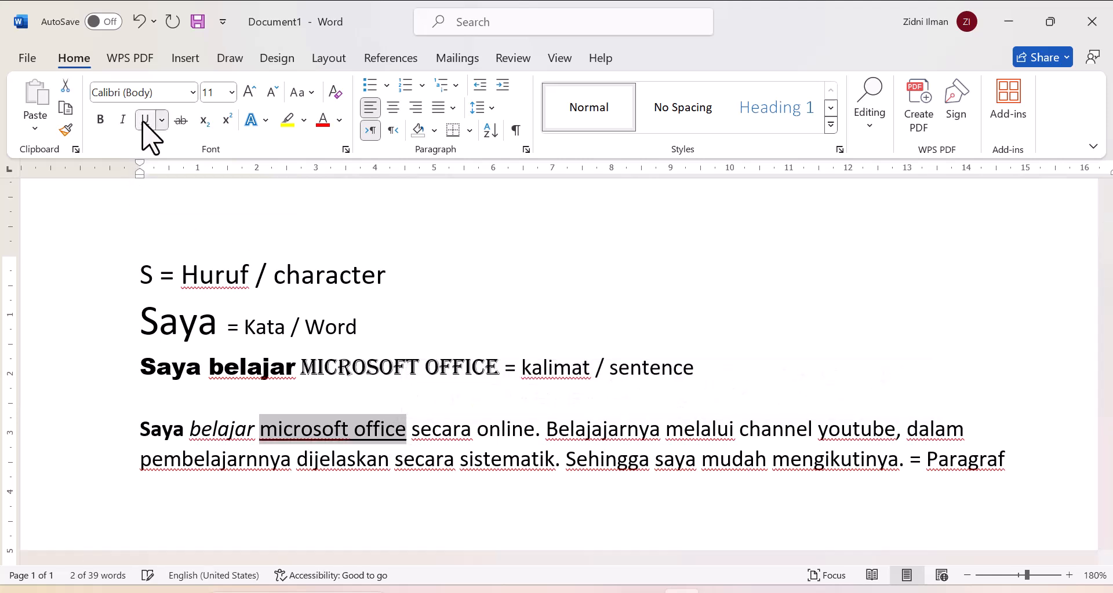
pyautogui.click(342, 450)
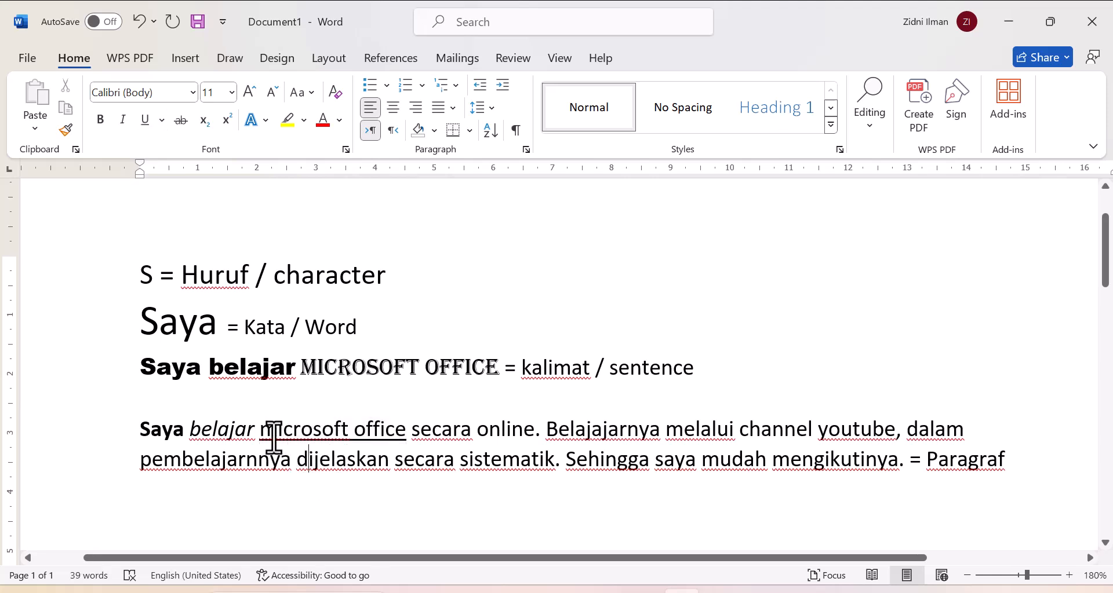
# Set the underline style of "microsoft office" in the paragraph to a double line
pyautogui.moveTo(262, 430); pyautogui.dragTo(392, 432)
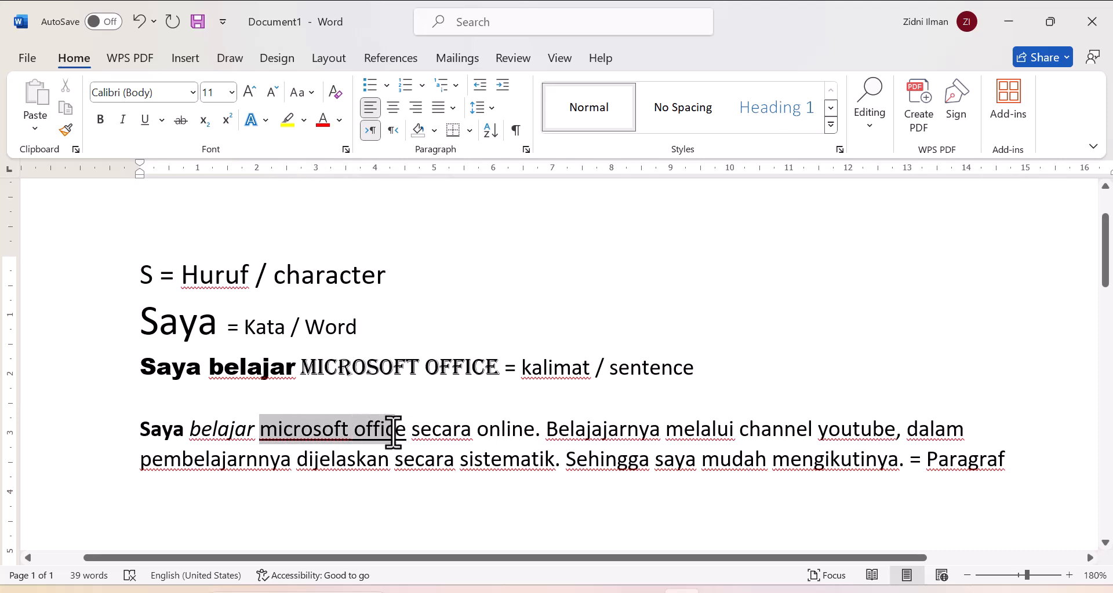
pyautogui.moveTo(400, 440); pyautogui.dragTo(404, 430)
pyautogui.click(163, 120)
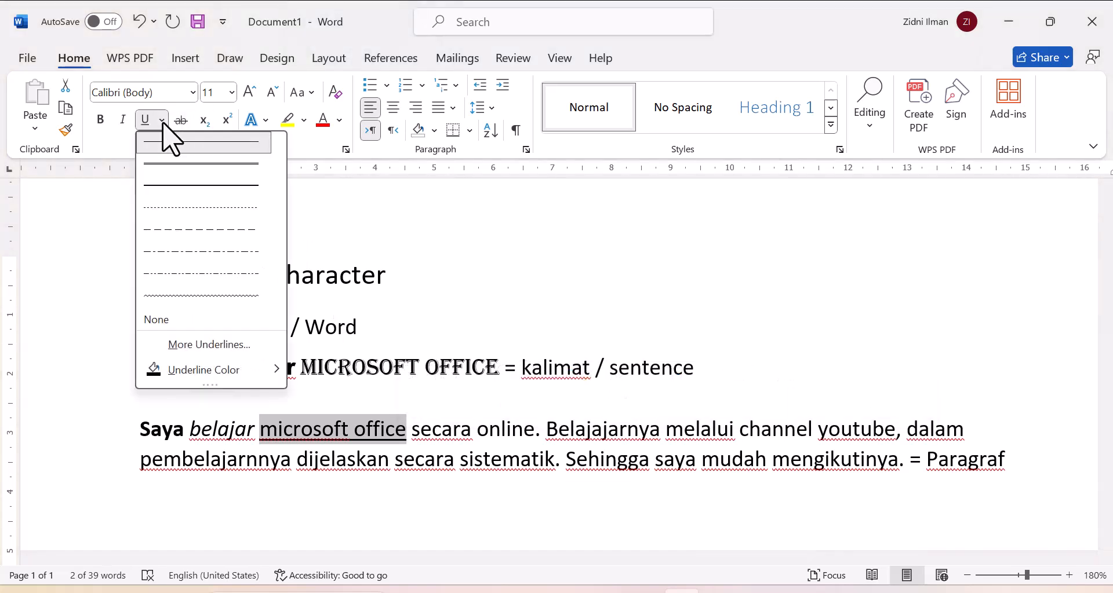
pyautogui.click(169, 163)
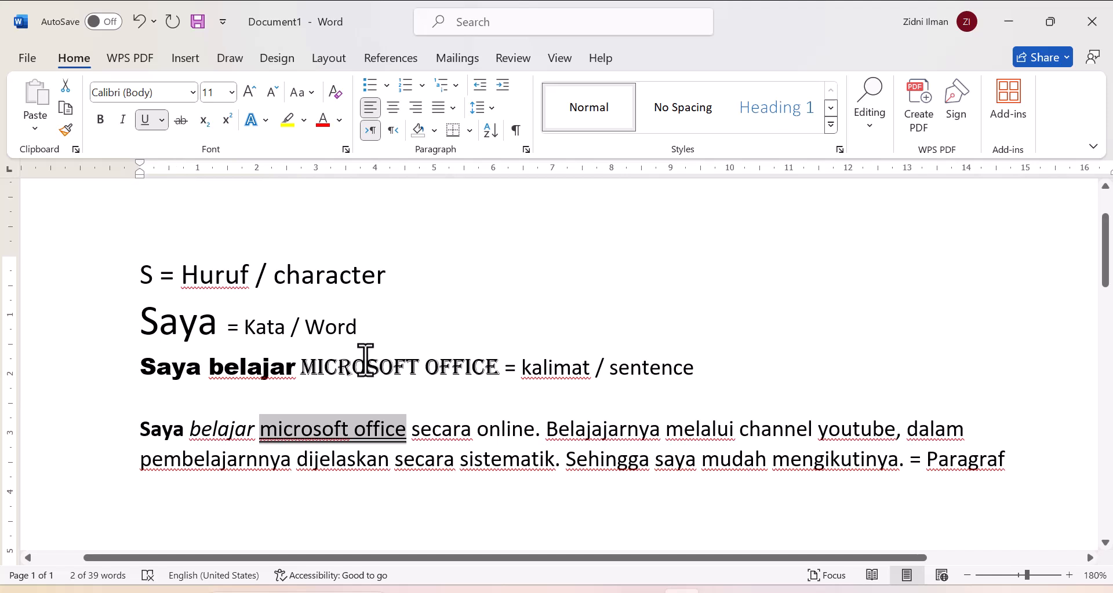
pyautogui.click(406, 475)
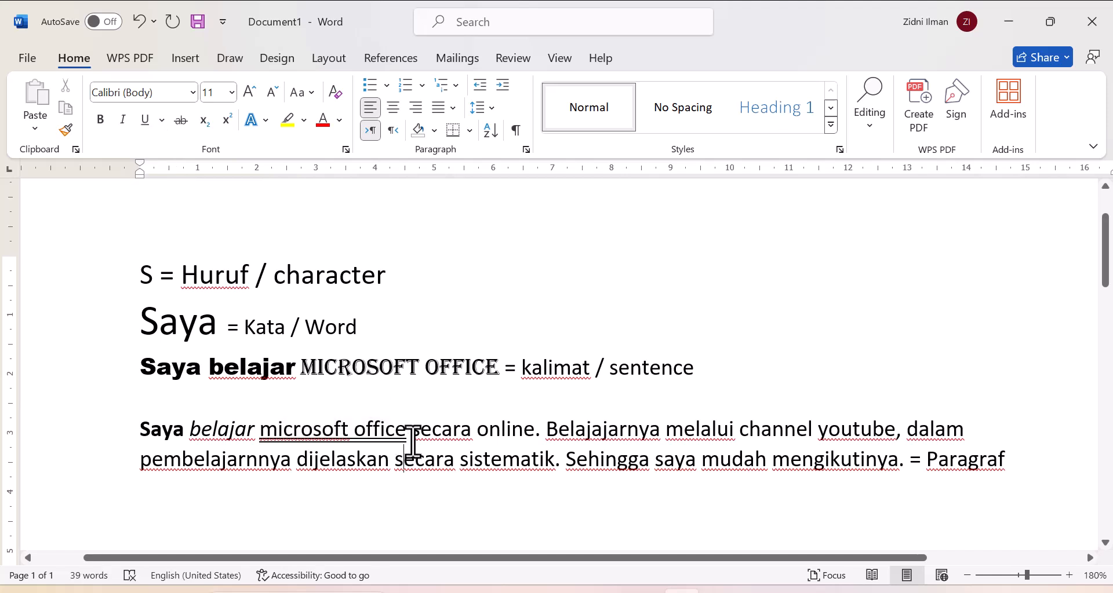
# Apply a thick underline to "Microsoft Office" in the sentence example line
pyautogui.moveTo(504, 366); pyautogui.dragTo(331, 373)
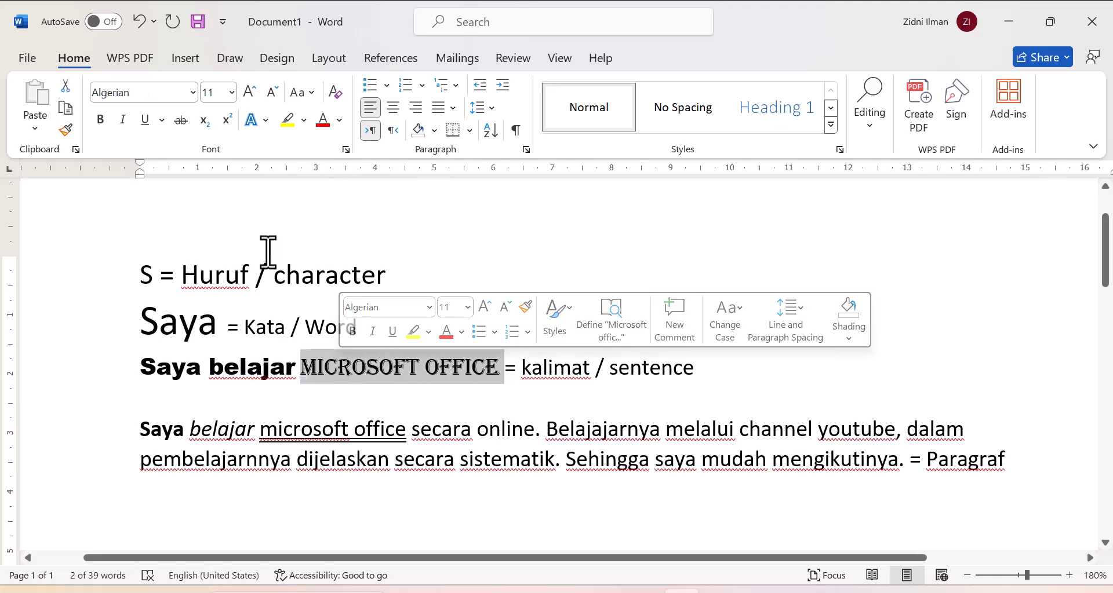
pyautogui.click(162, 119)
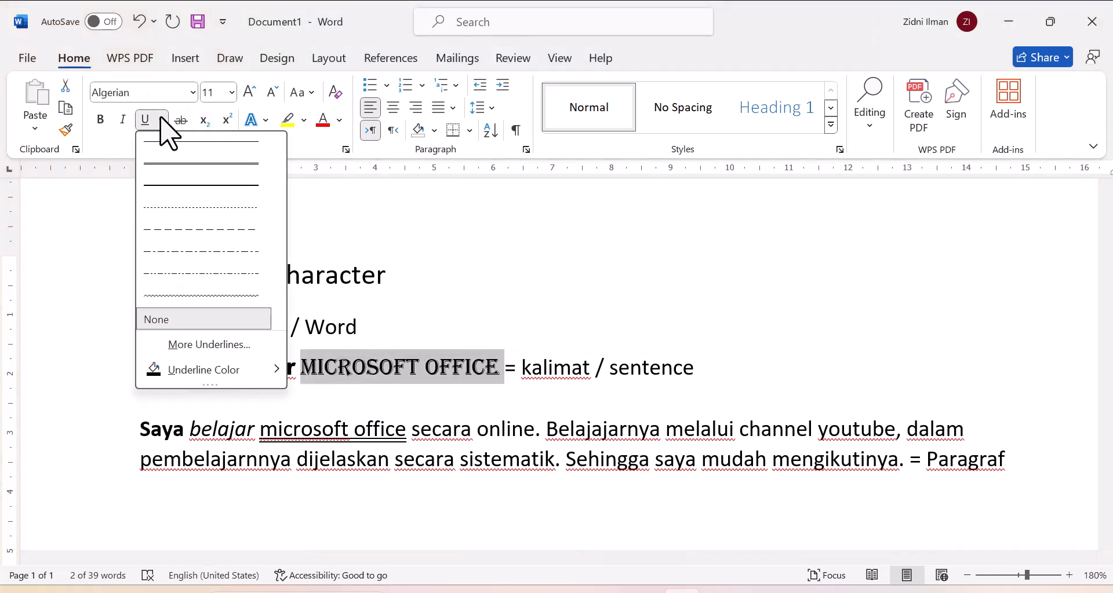
pyautogui.click(181, 186)
pyautogui.rightClick(322, 398)
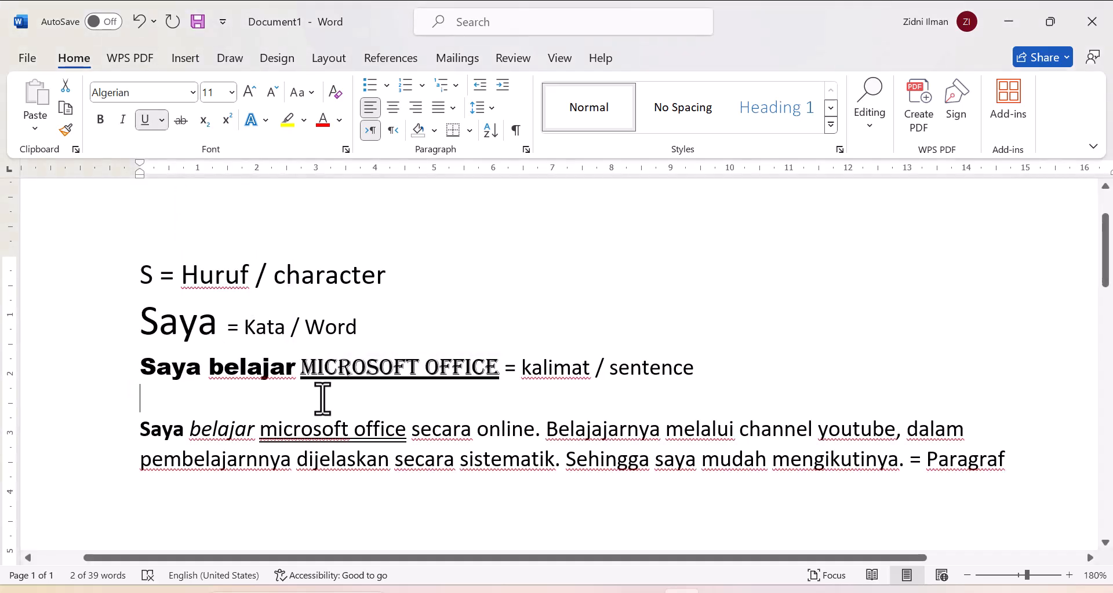
pyautogui.click(316, 398)
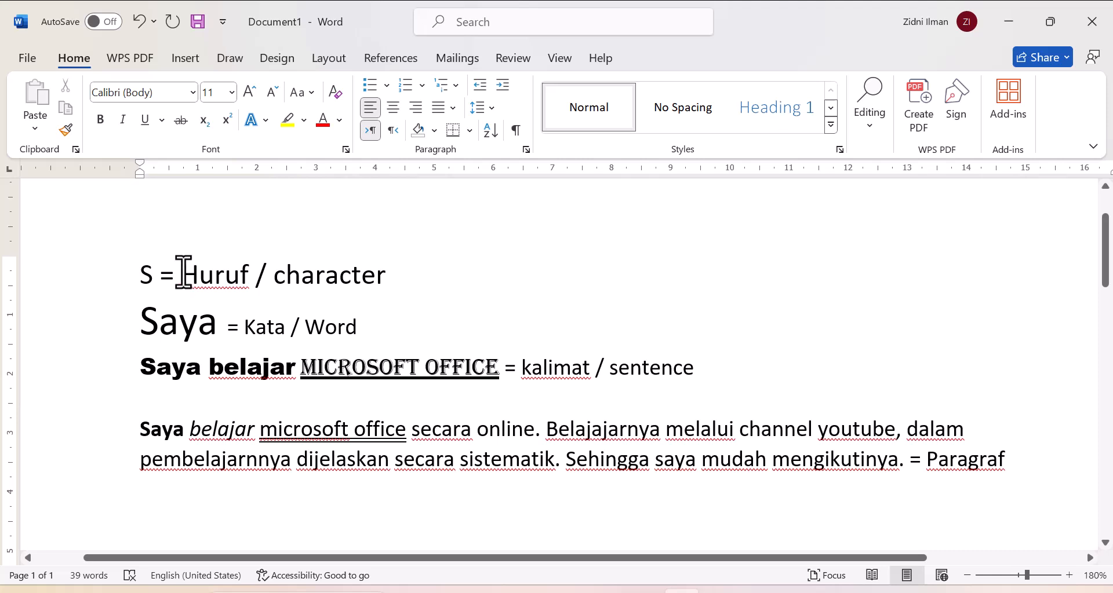
# Make the word "Huruf" in the first line bold and italic
pyautogui.moveTo(185, 273); pyautogui.dragTo(249, 276)
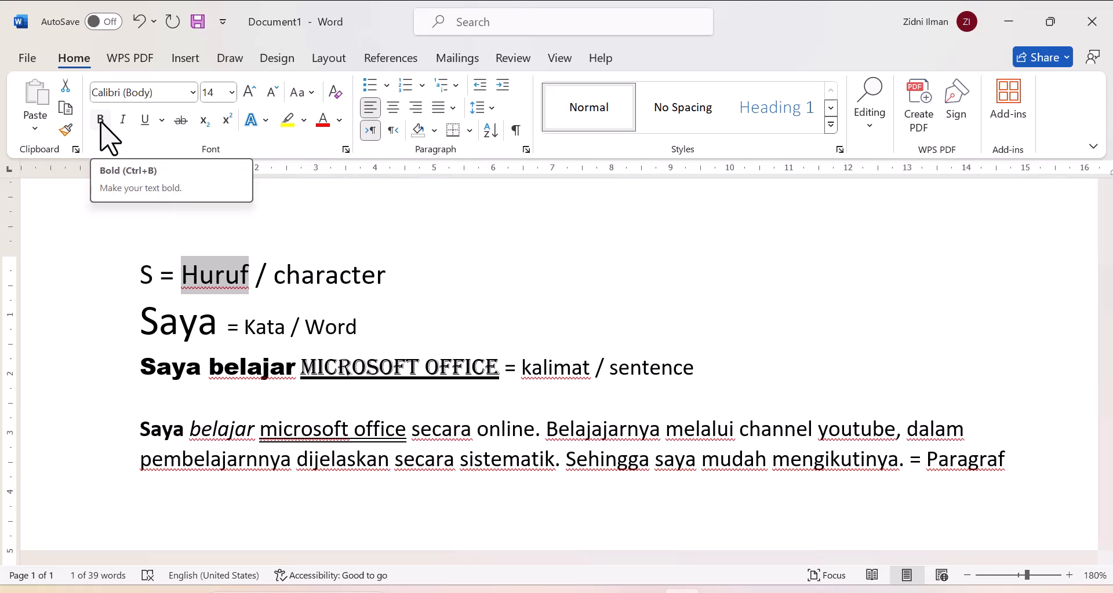
pyautogui.click(100, 119)
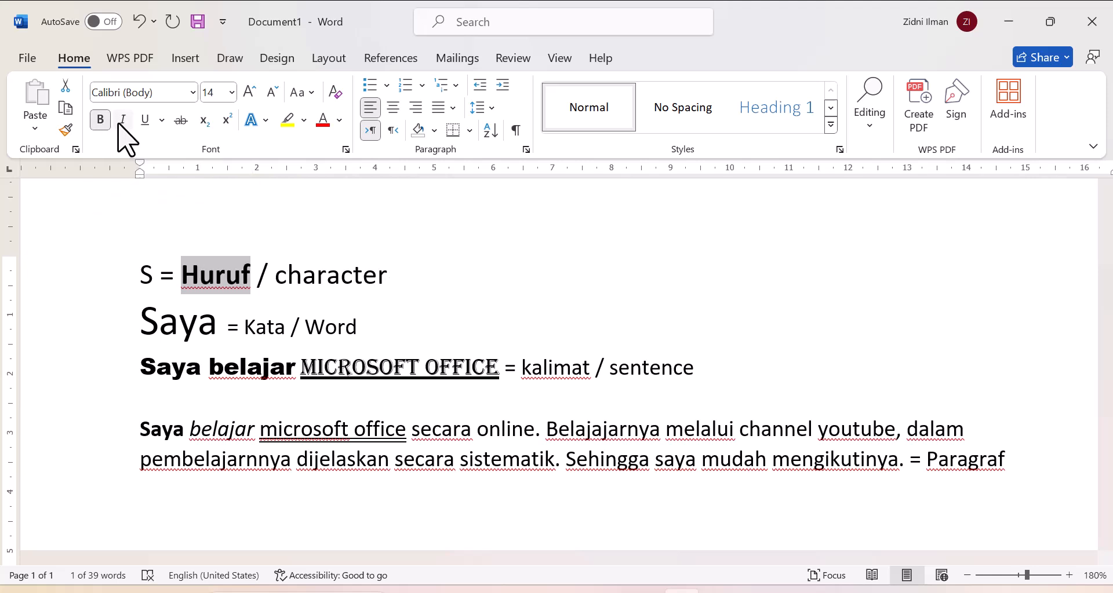
pyautogui.click(122, 120)
pyautogui.click(248, 300)
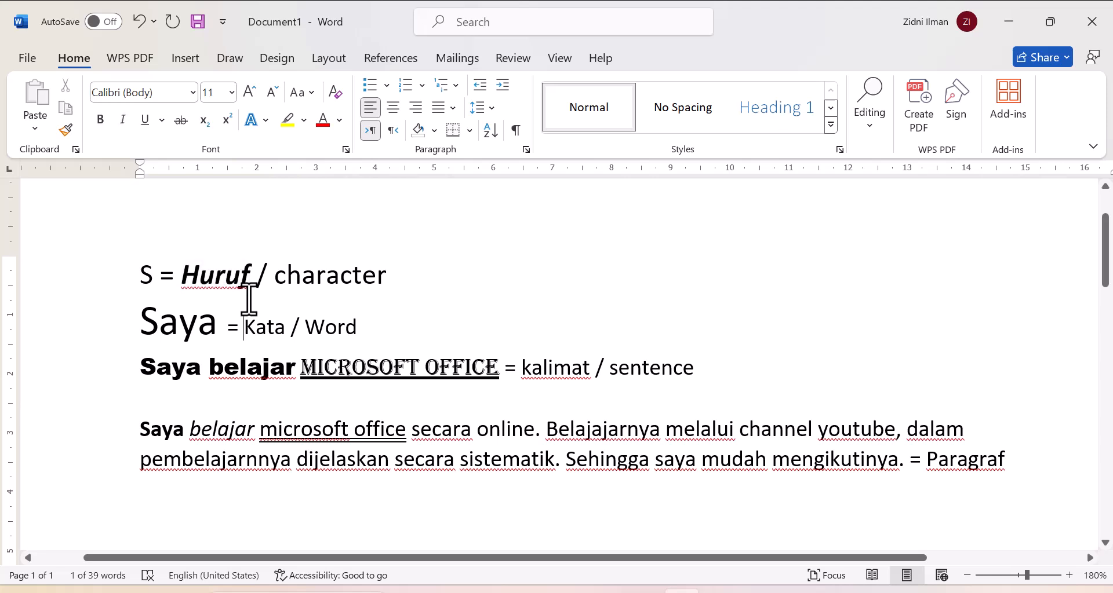
# Make the word "character" in the first line bold, italic and underlined with a thick line
pyautogui.moveTo(389, 275); pyautogui.dragTo(278, 275)
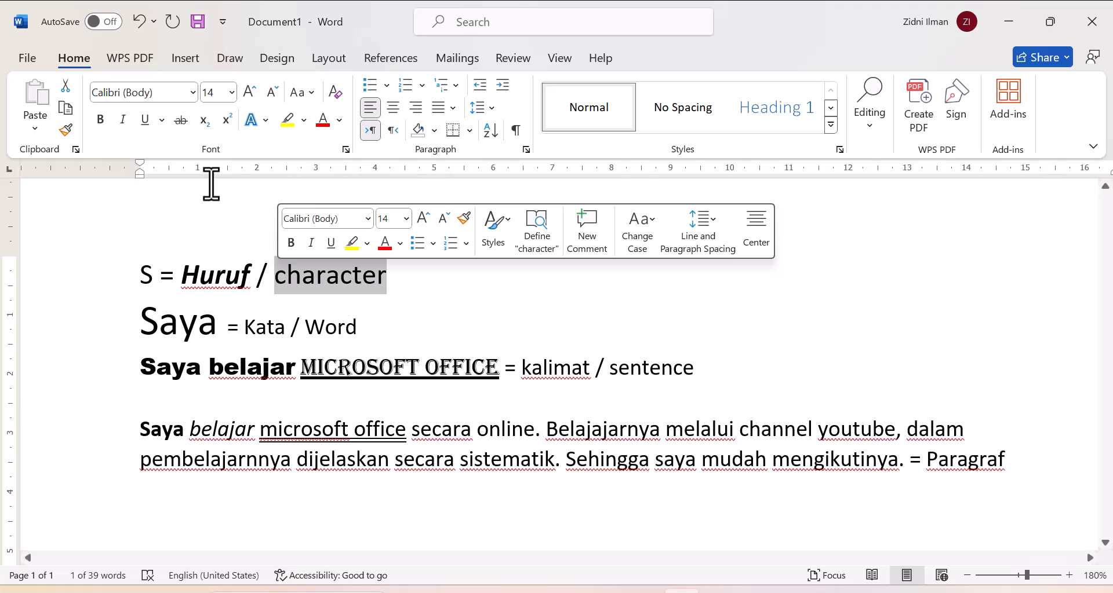
pyautogui.click(101, 120)
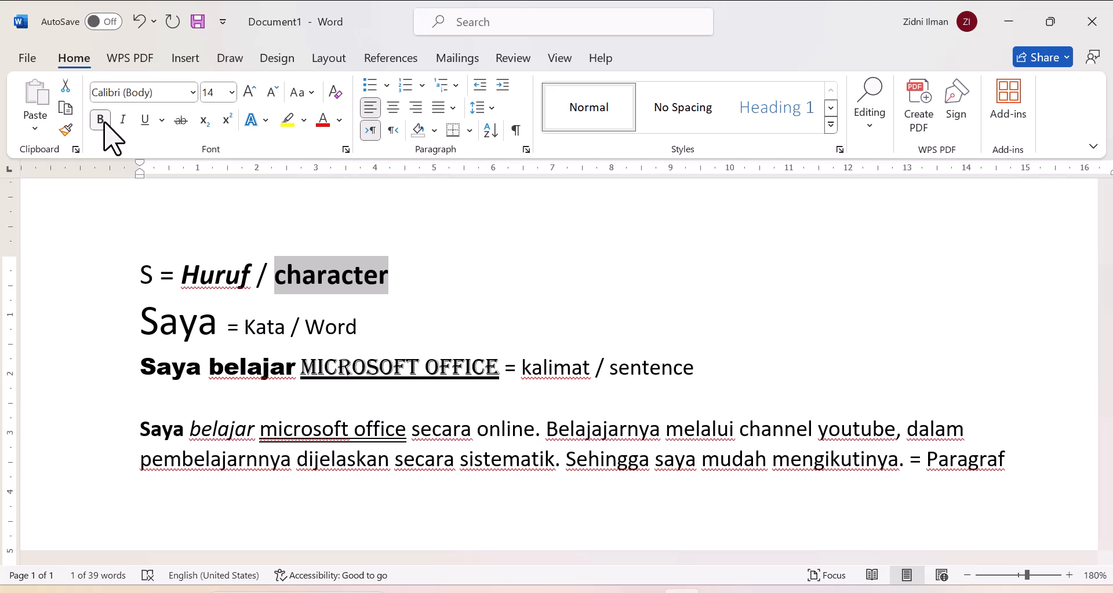
pyautogui.click(122, 120)
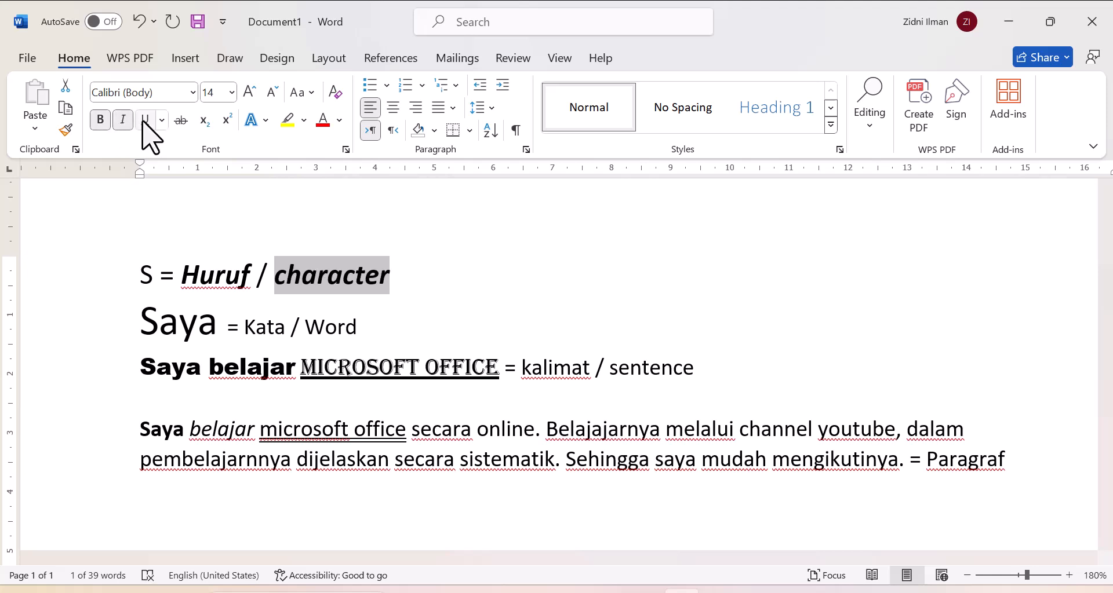
pyautogui.click(145, 120)
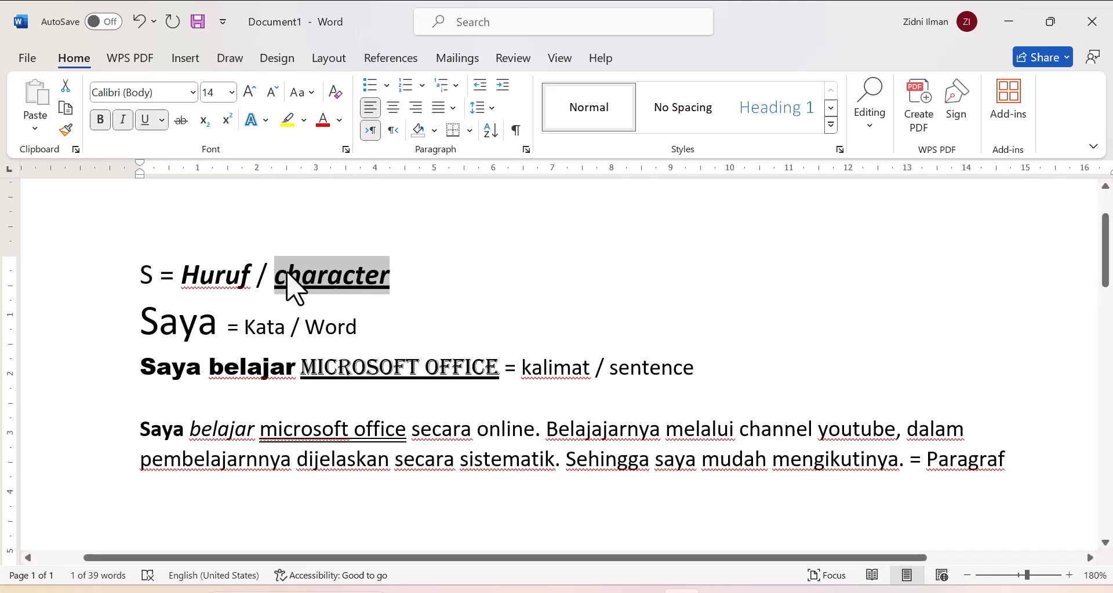
# Italicize "Kata / Word" in the second line and underline it with a thick line
pyautogui.moveTo(358, 328); pyautogui.dragTo(244, 332)
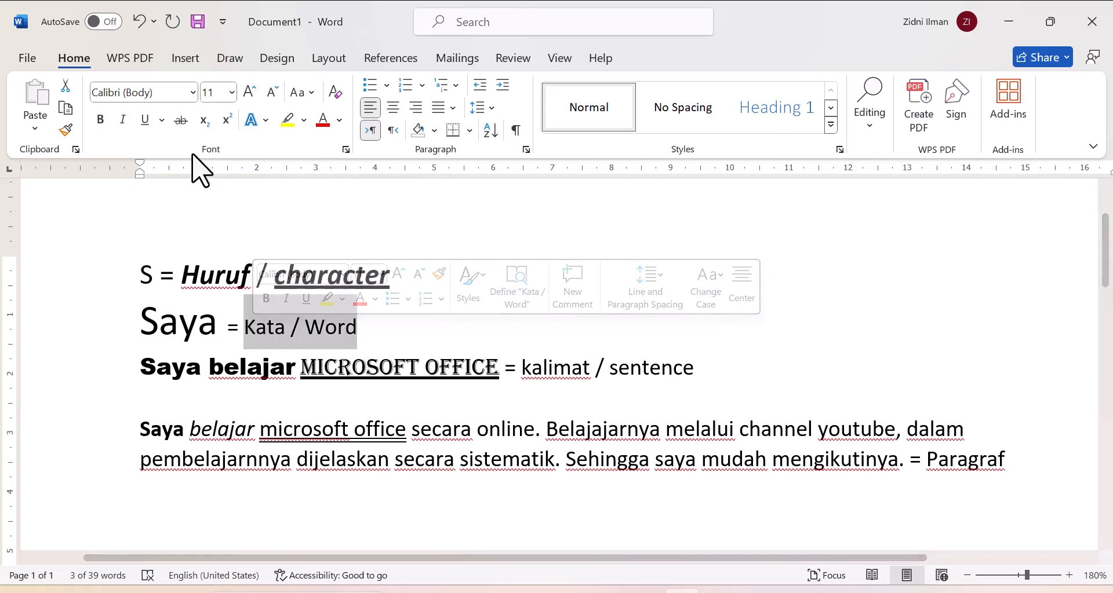
pyautogui.click(123, 120)
pyautogui.click(145, 123)
pyautogui.click(512, 298)
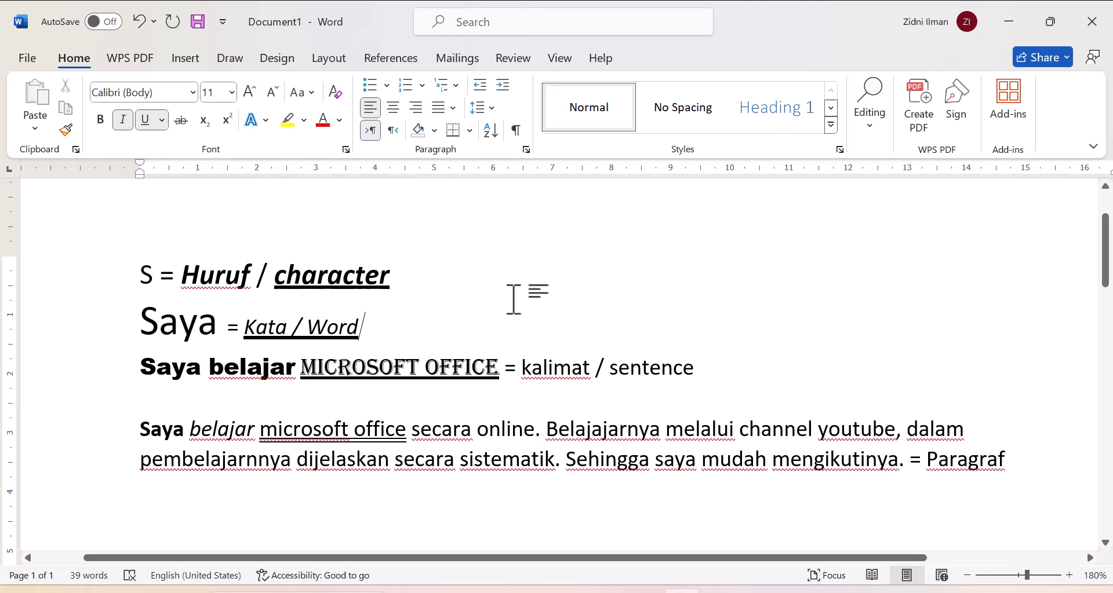
# Set the underline style of "Kata / Word" to a single thin line
pyautogui.moveTo(368, 325); pyautogui.dragTo(246, 322)
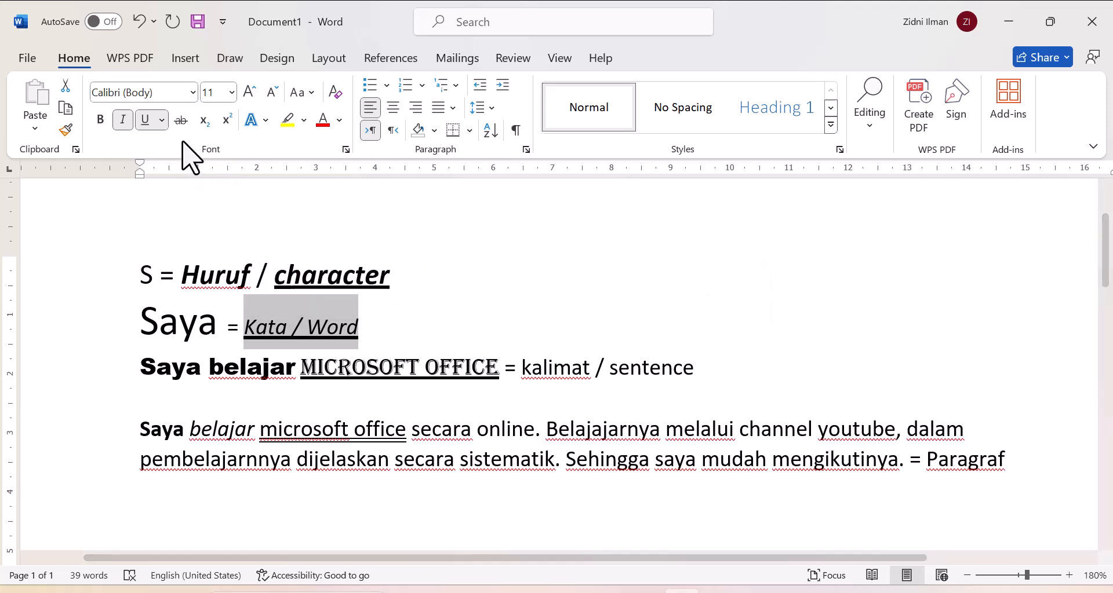
pyautogui.click(163, 120)
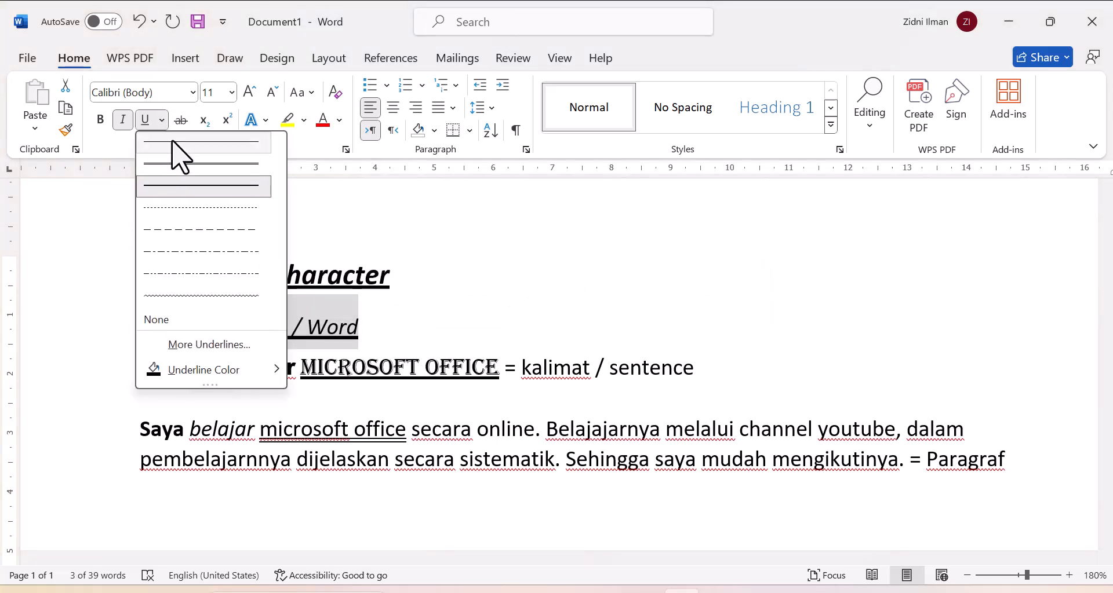
pyautogui.click(179, 156)
pyautogui.click(464, 317)
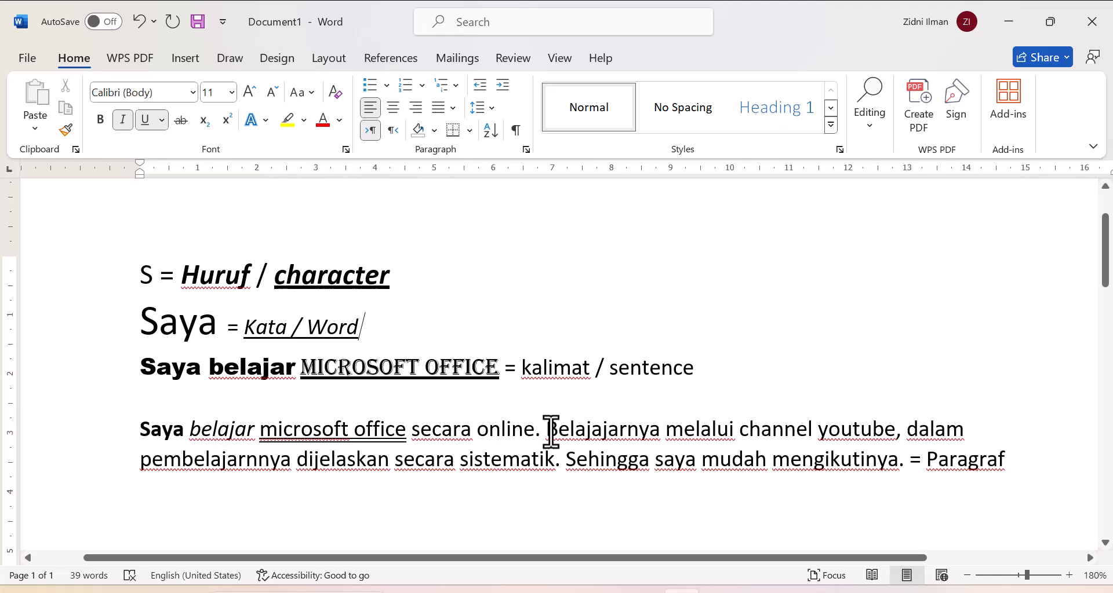
# Correct the misspelled "Belajajarnya" in the paragraph to "Belajarnya"
pyautogui.moveTo(549, 429); pyautogui.dragTo(618, 431)
pyautogui.click(602, 432)
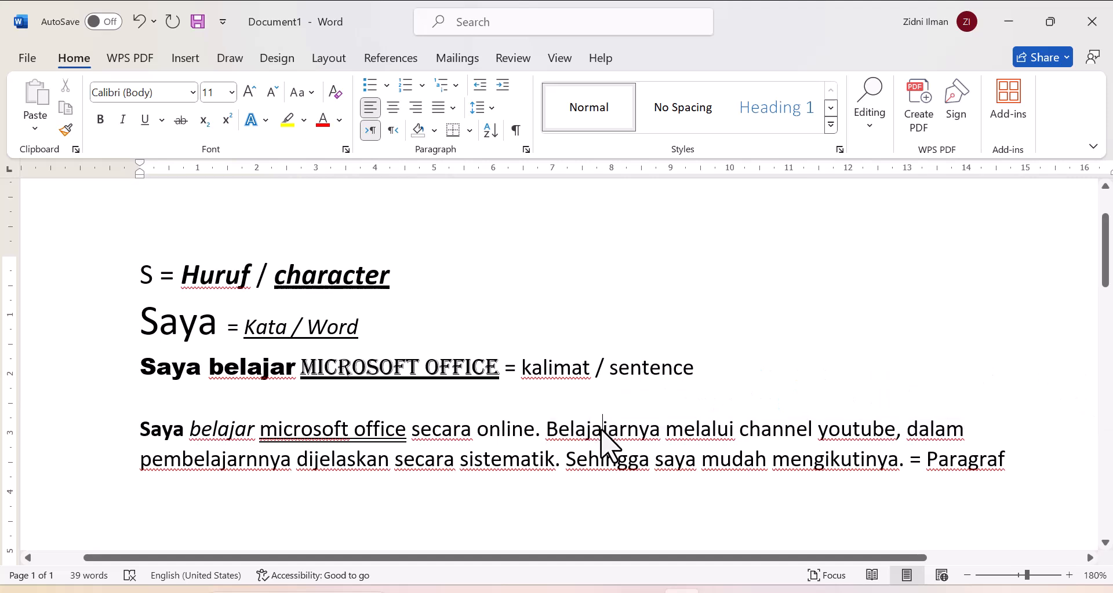
pyautogui.press('BackSpace')
pyautogui.press('BackSpace')
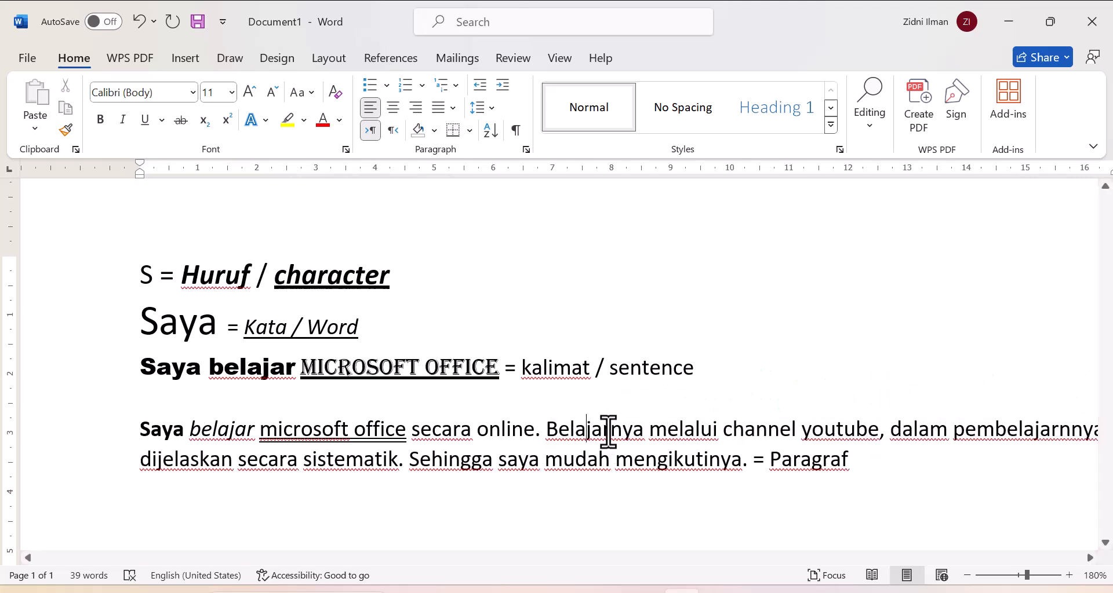
# Apply strikethrough to the word "Belajarnya" in the paragraph's first line
pyautogui.moveTo(642, 430); pyautogui.dragTo(549, 430)
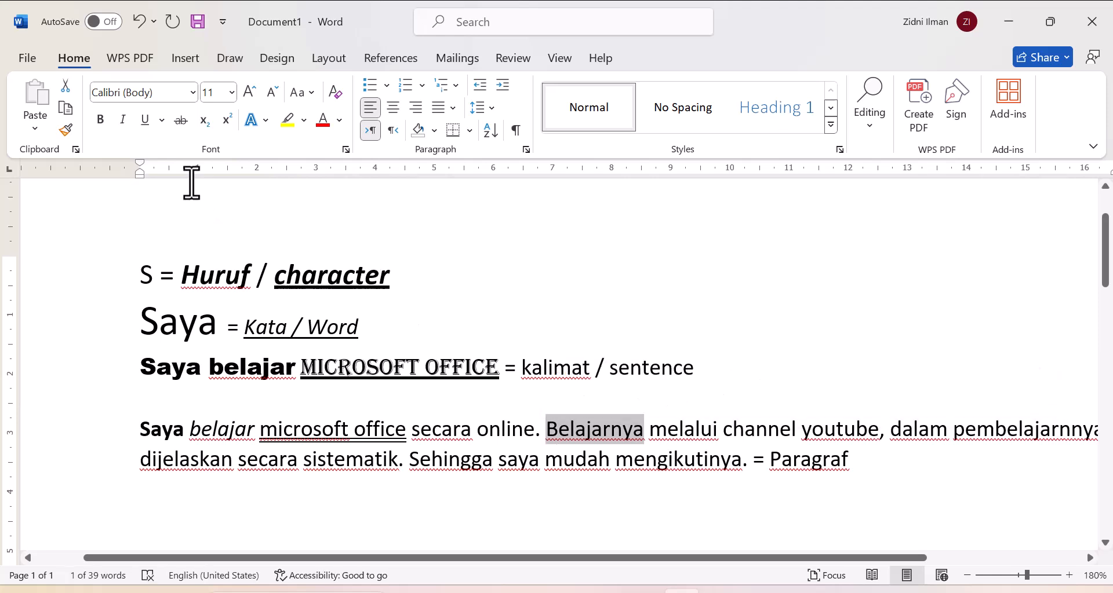
pyautogui.click(179, 121)
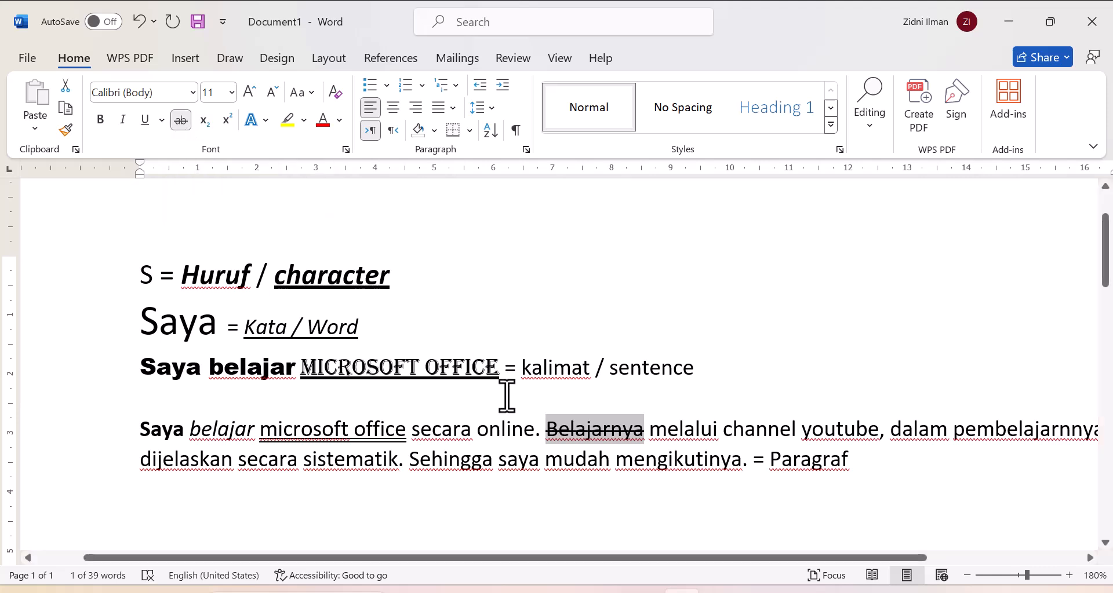
pyautogui.click(608, 476)
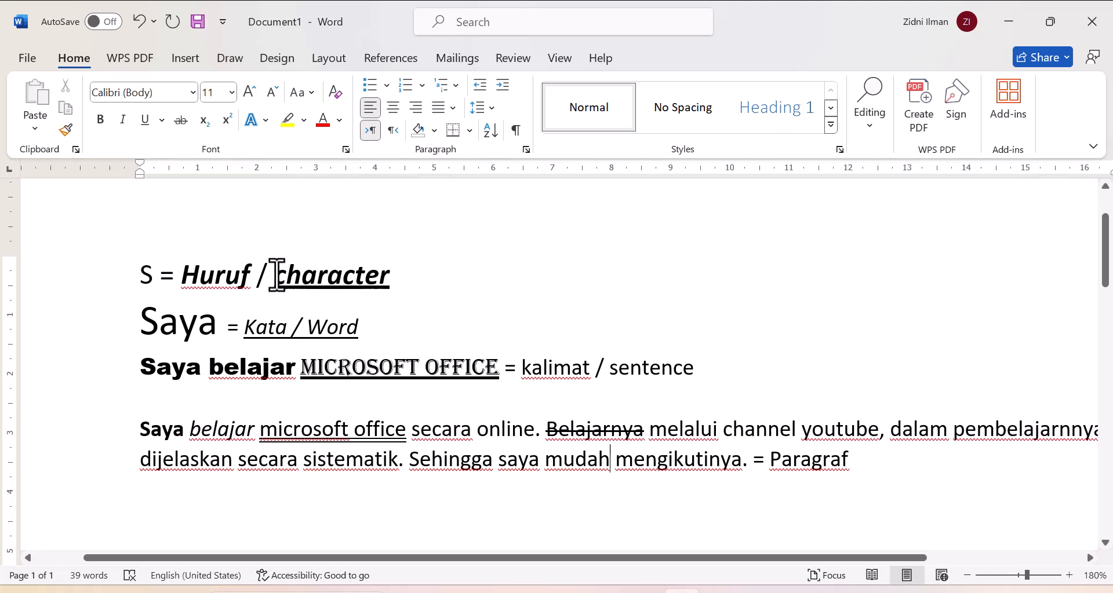
# Format the final "f" of "Huruf" in the first line as subscript
pyautogui.click(250, 274)
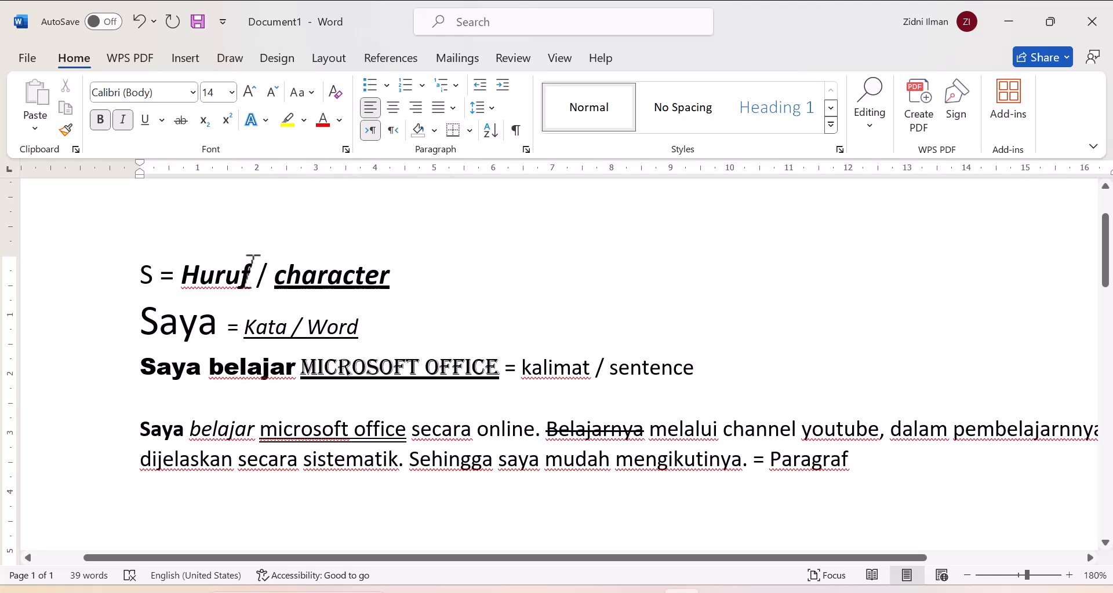
pyautogui.moveTo(248, 276); pyautogui.dragTo(249, 275)
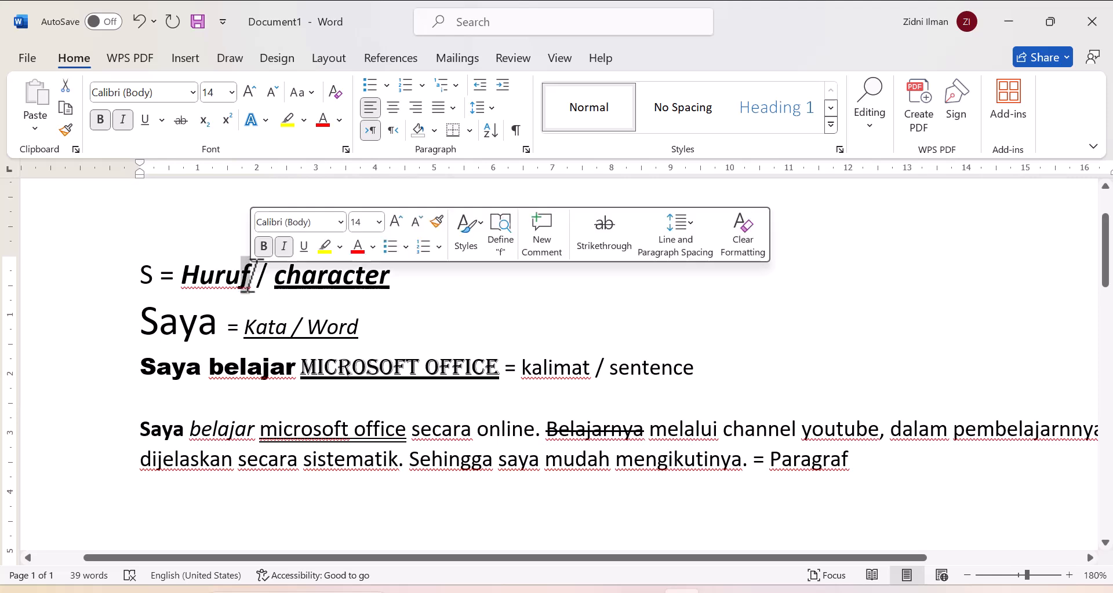
pyautogui.click(204, 122)
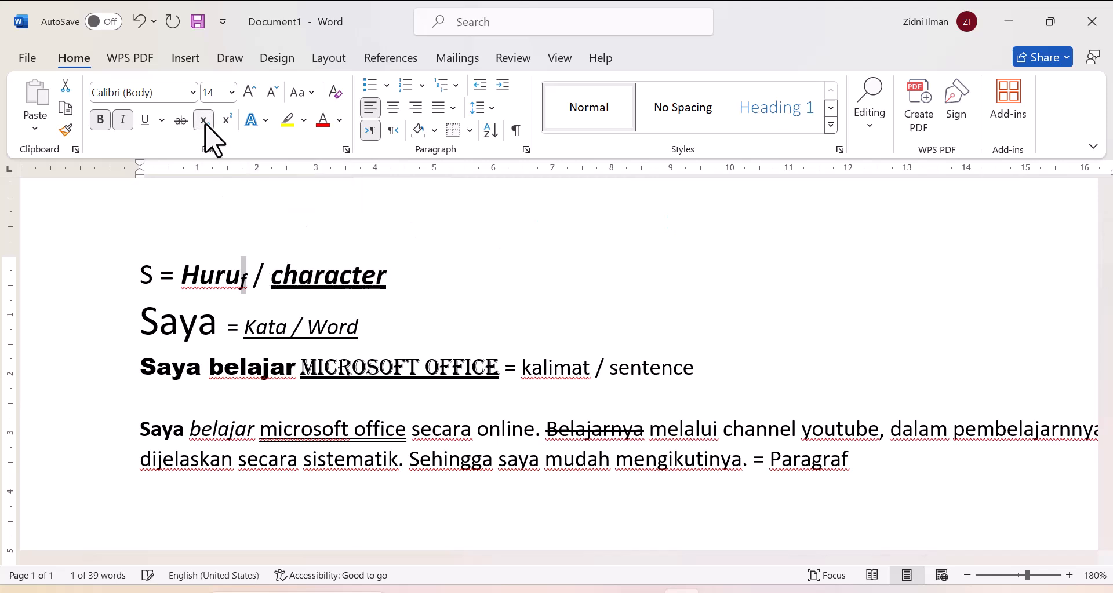
pyautogui.click(239, 293)
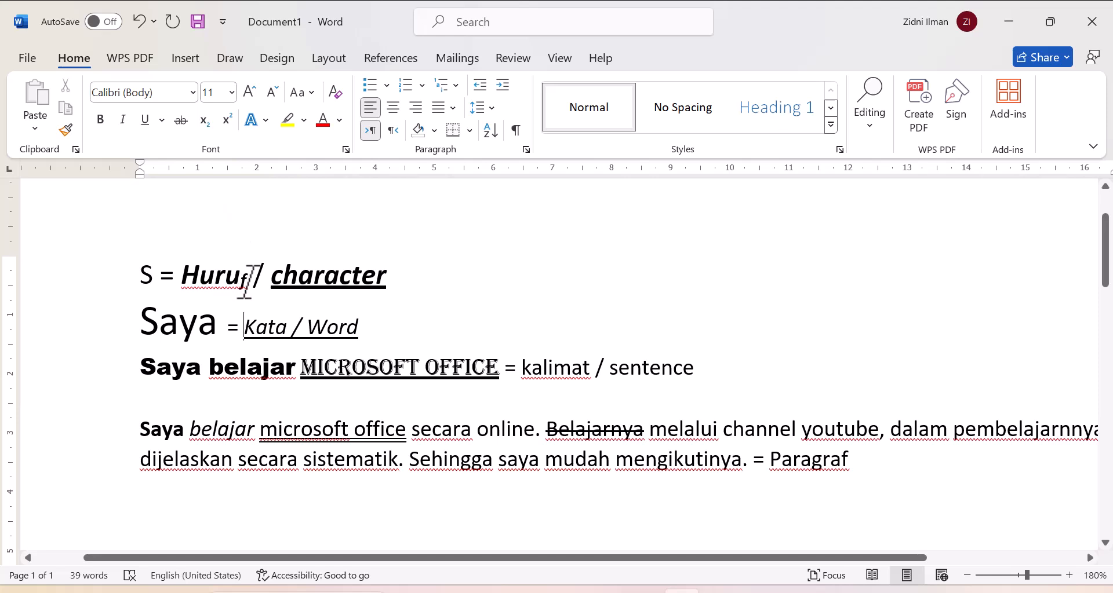
# Format the final "f" of "Huruf" in the first line as superscript
pyautogui.moveTo(243, 281); pyautogui.dragTo(243, 284)
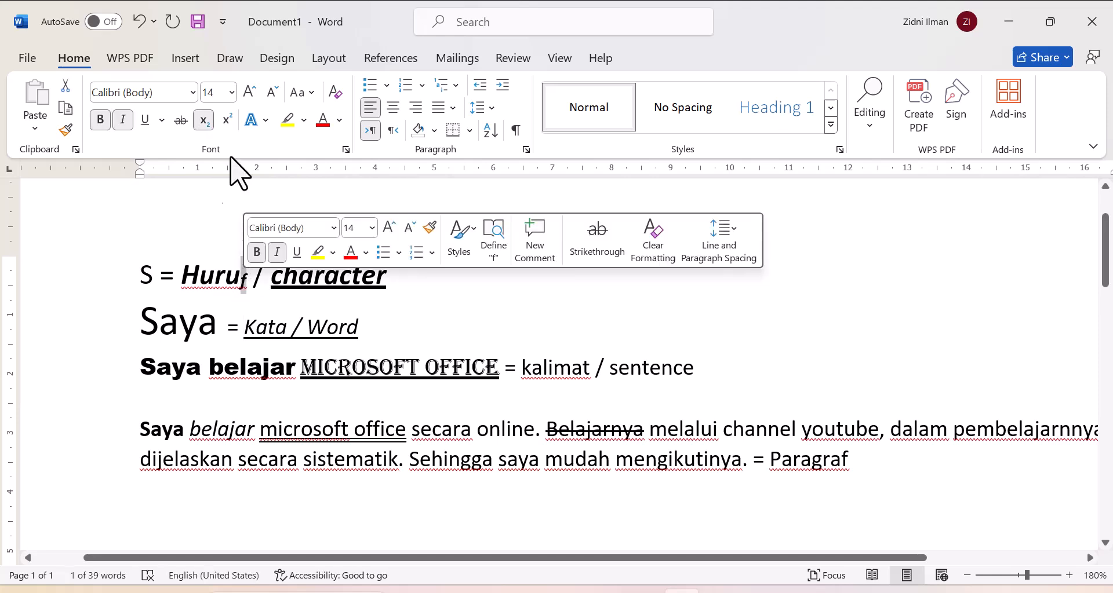
pyautogui.click(227, 120)
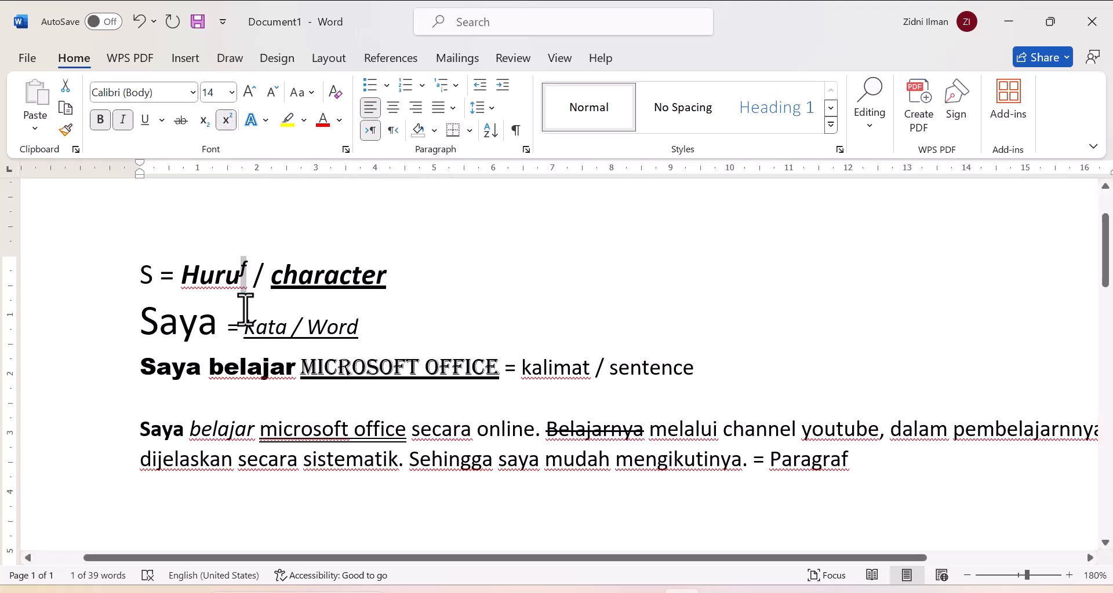
pyautogui.click(234, 318)
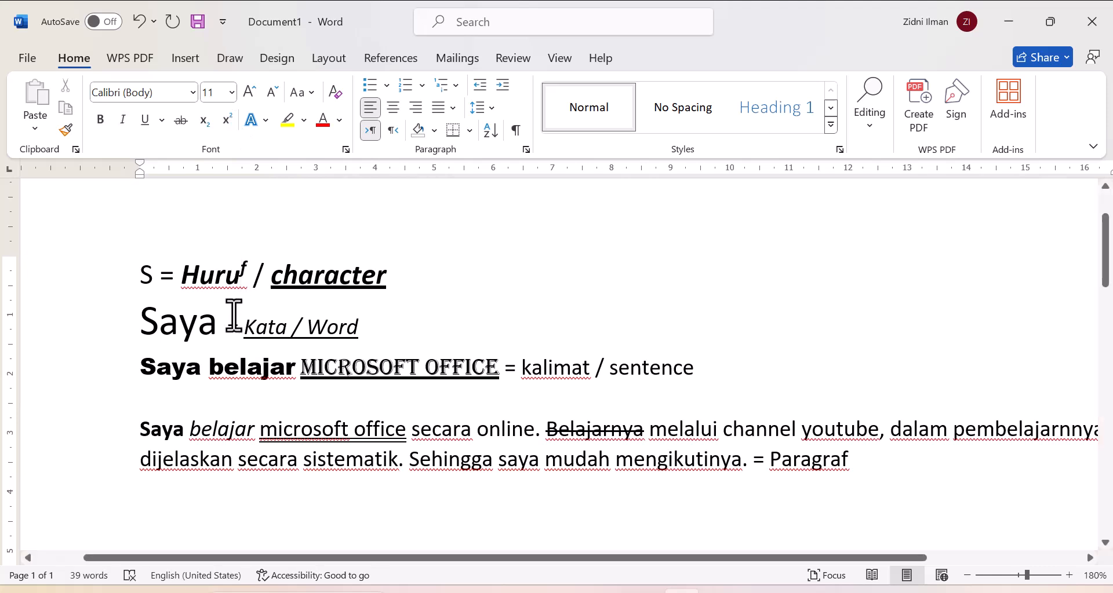
# Add the text "H2O" after a gap following "character" on the first line
pyautogui.click(426, 277)
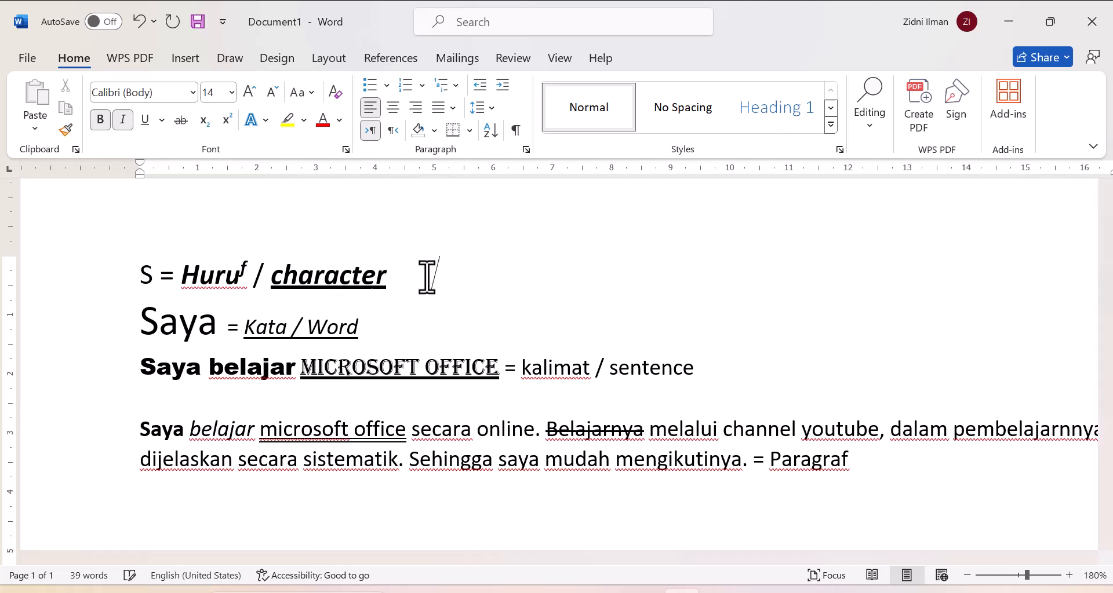
pyautogui.write('h')
pyautogui.press('BackSpace')
pyautogui.write('H2O')
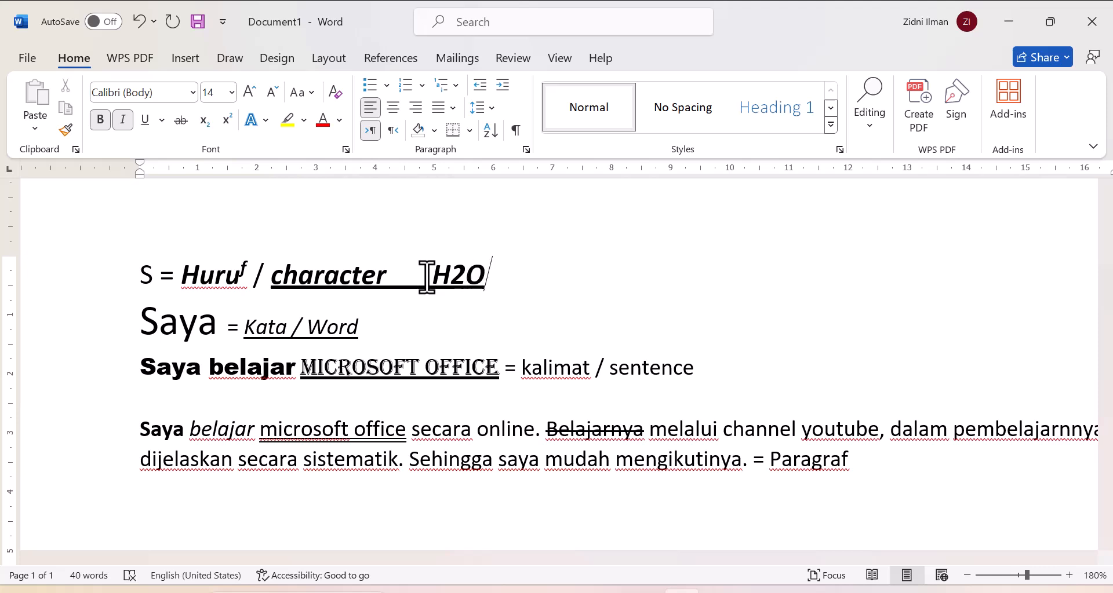
# Format the "2" in "H2O" on the first line as subscript
pyautogui.moveTo(466, 277); pyautogui.dragTo(450, 278)
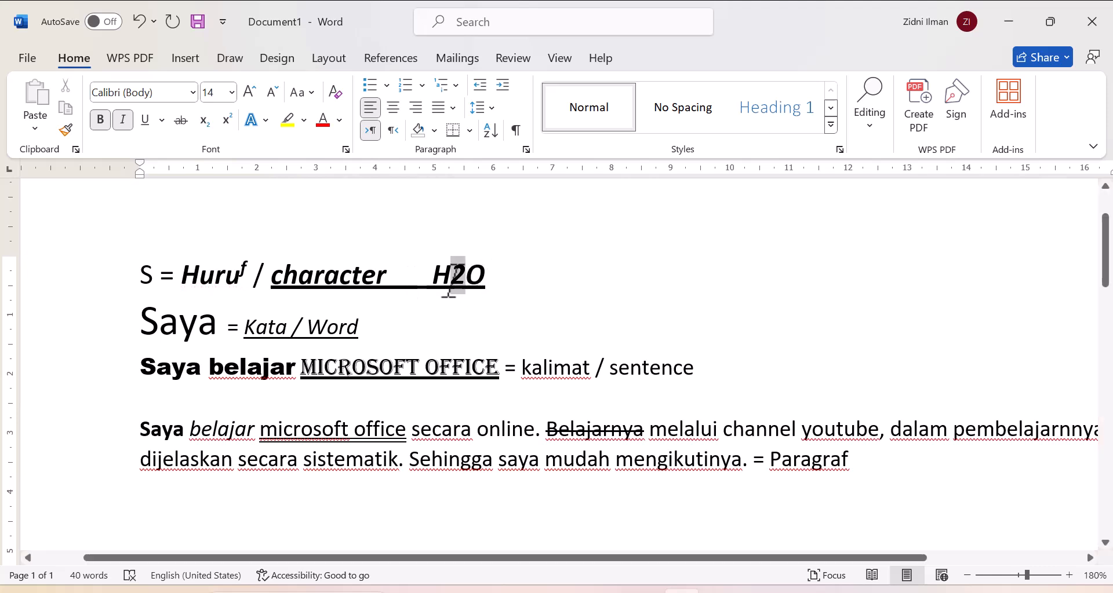
pyautogui.click(206, 122)
pyautogui.click(516, 277)
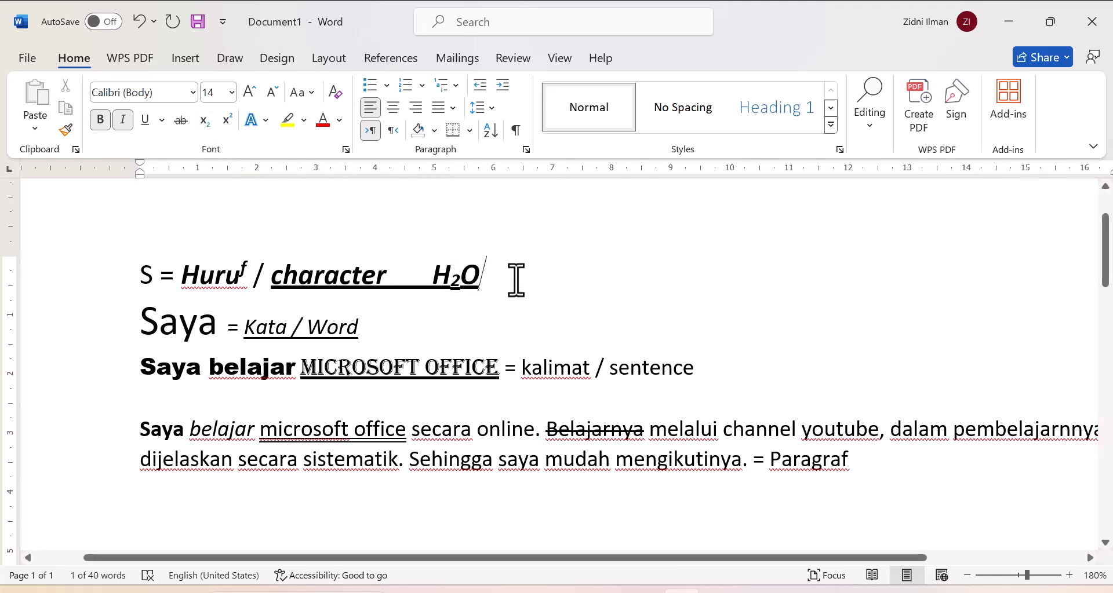
# Remove bold and italic from "H₂O" on the first line and give it a single thin underline
pyautogui.moveTo(489, 277); pyautogui.dragTo(432, 277)
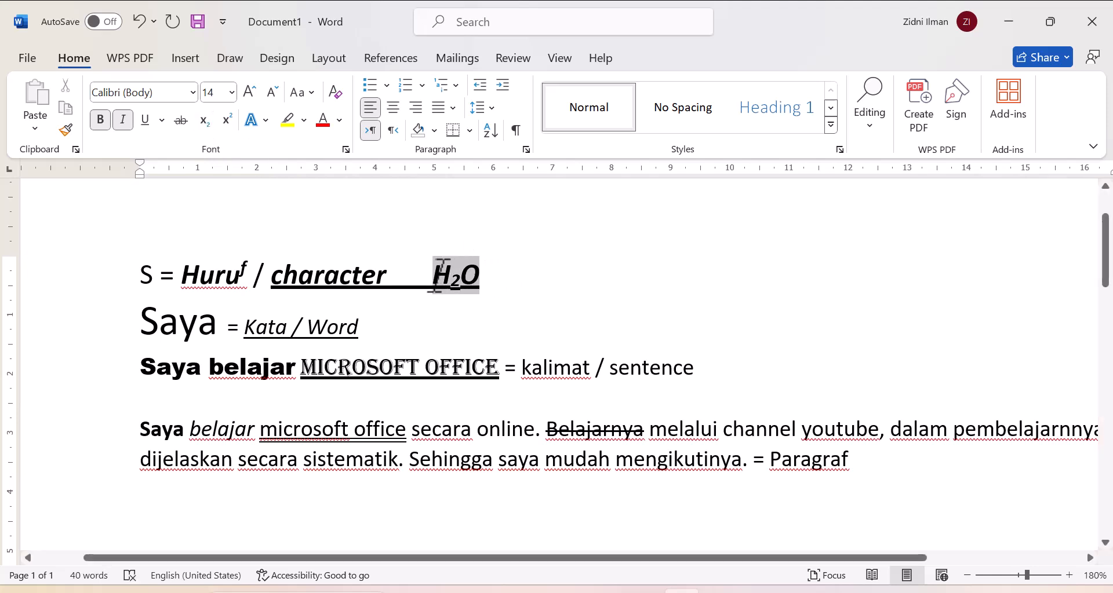
pyautogui.click(149, 129)
pyautogui.click(125, 124)
pyautogui.click(105, 120)
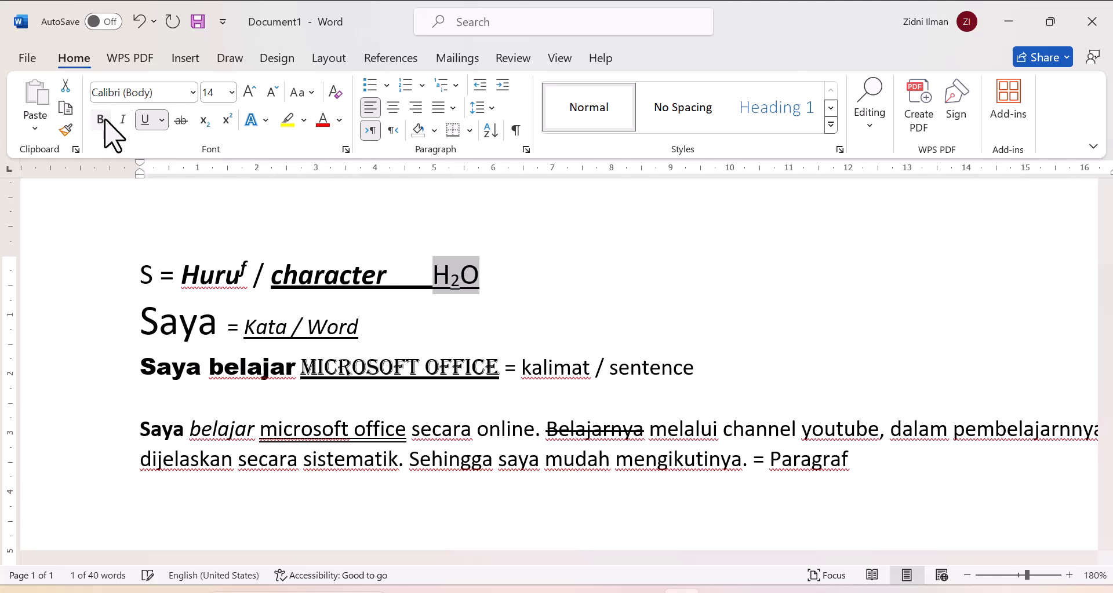
pyautogui.click(492, 313)
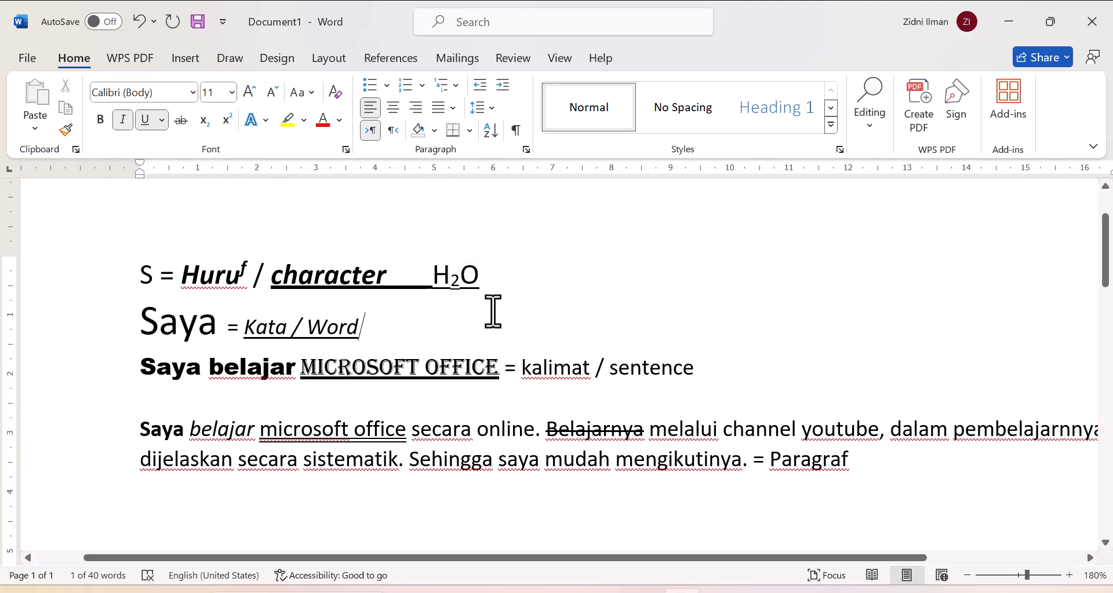
# Remove the underline from "character", the gap after it and "H₂O" on the first line
pyautogui.moveTo(484, 277); pyautogui.dragTo(374, 283)
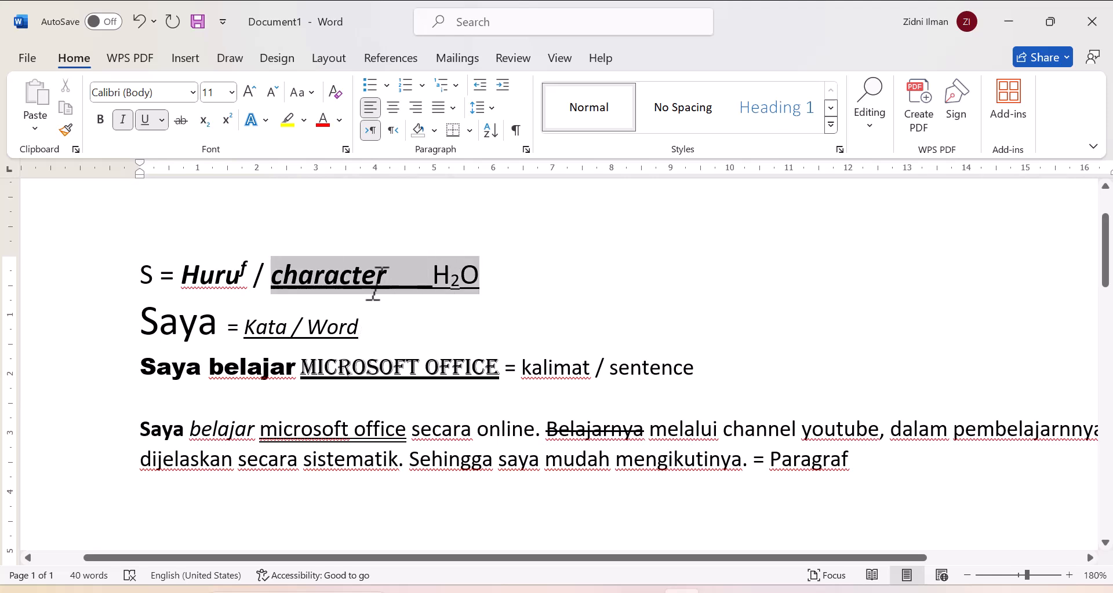
pyautogui.click(146, 120)
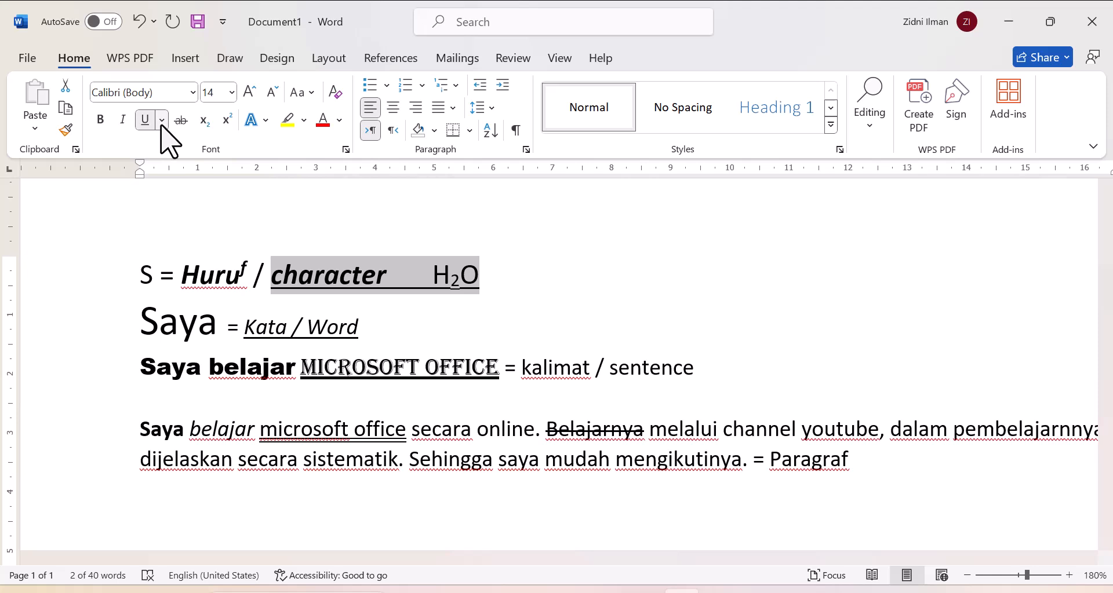
pyautogui.click(161, 119)
pyautogui.click(165, 141)
pyautogui.click(145, 119)
pyautogui.click(520, 294)
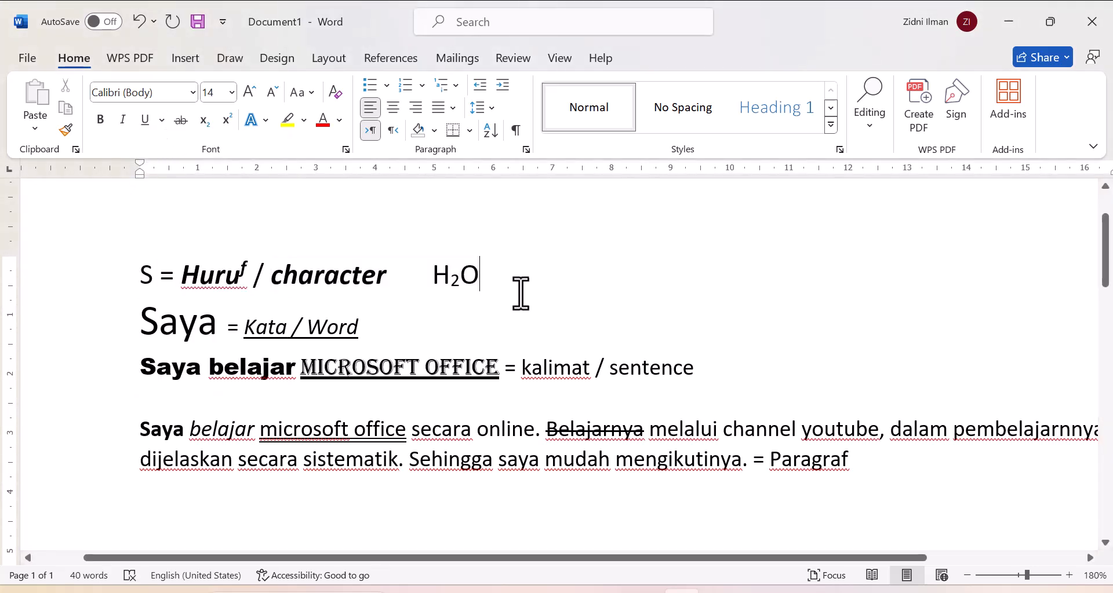
# Add "52" after a gap following "H₂O" on the first line and format its "2" as superscript
pyautogui.moveTo(485, 275); pyautogui.dragTo(436, 273)
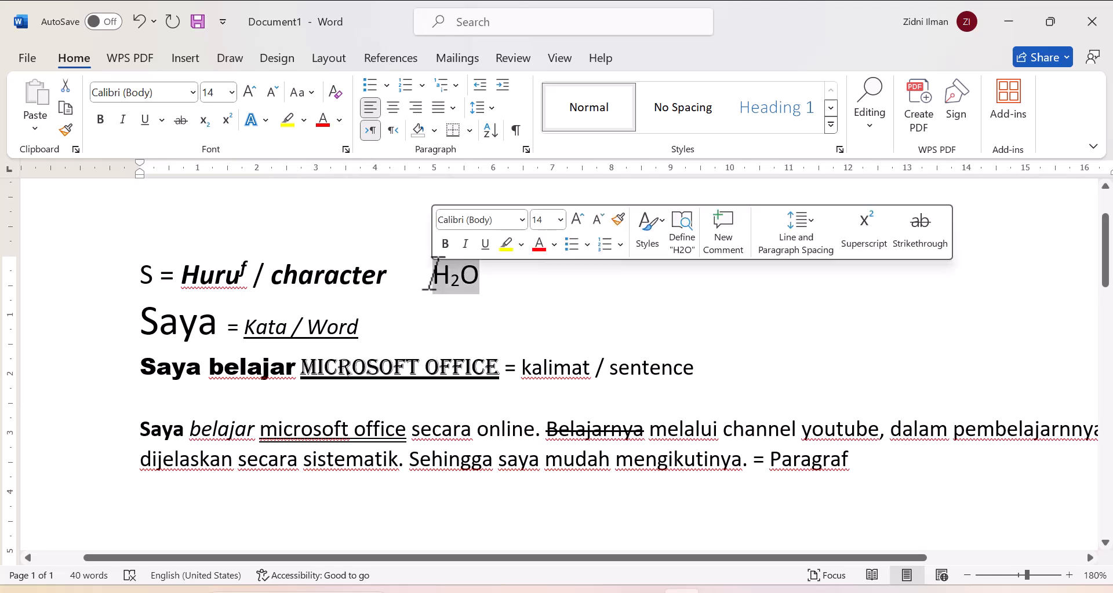
pyautogui.click(458, 282)
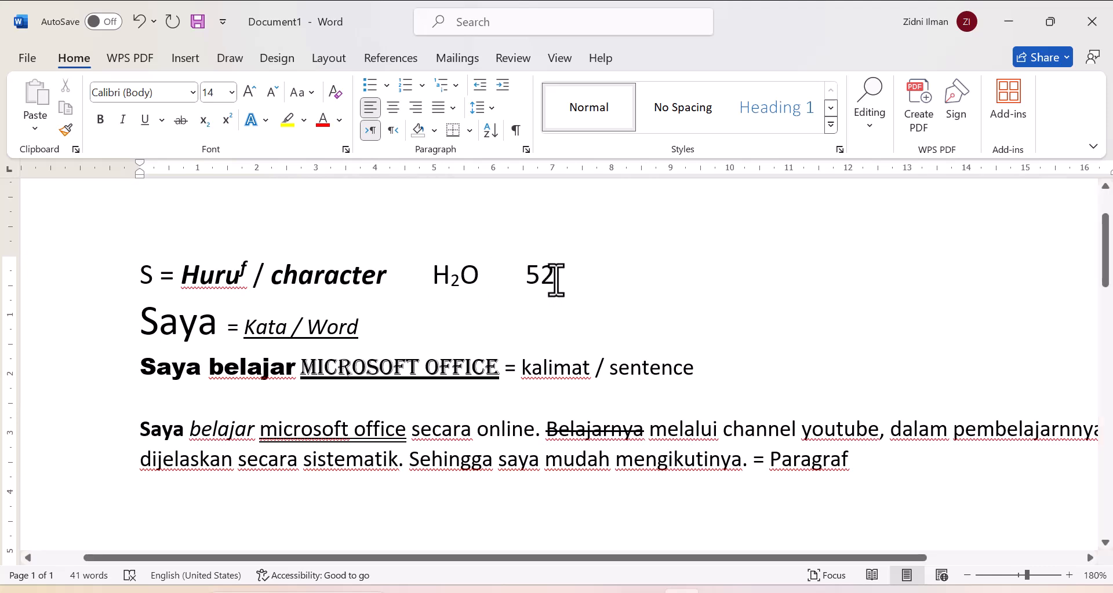
pyautogui.moveTo(554, 276); pyautogui.dragTo(538, 275)
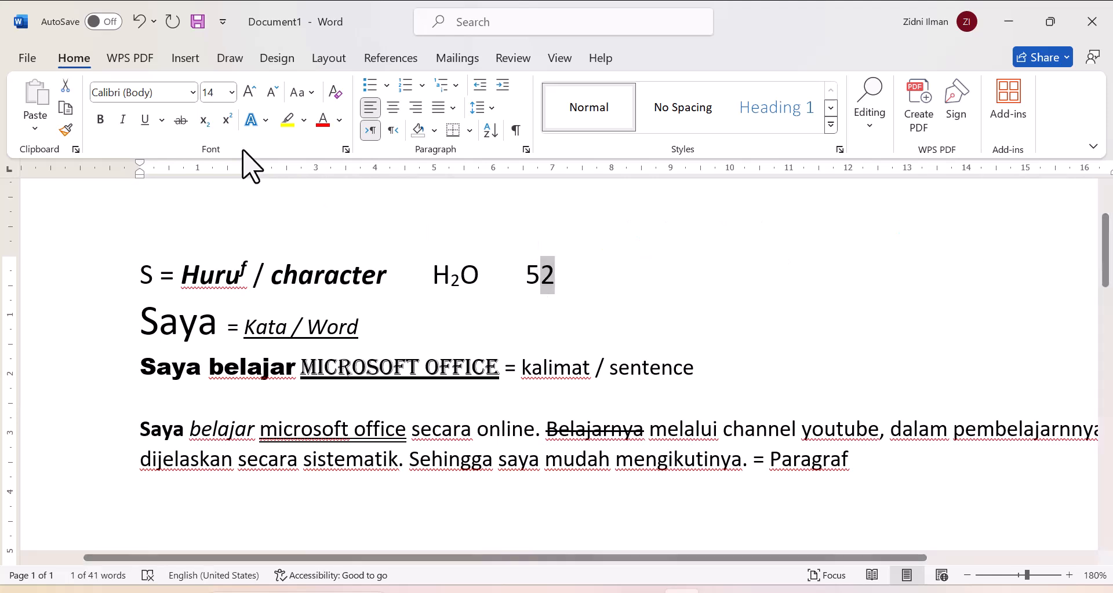
pyautogui.click(228, 123)
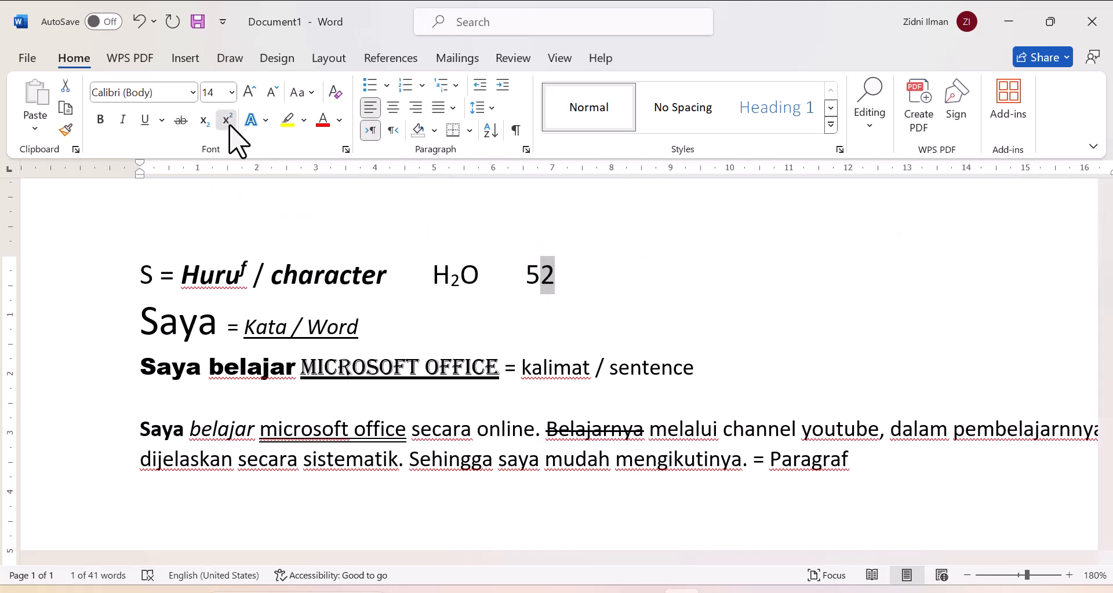
pyautogui.click(590, 299)
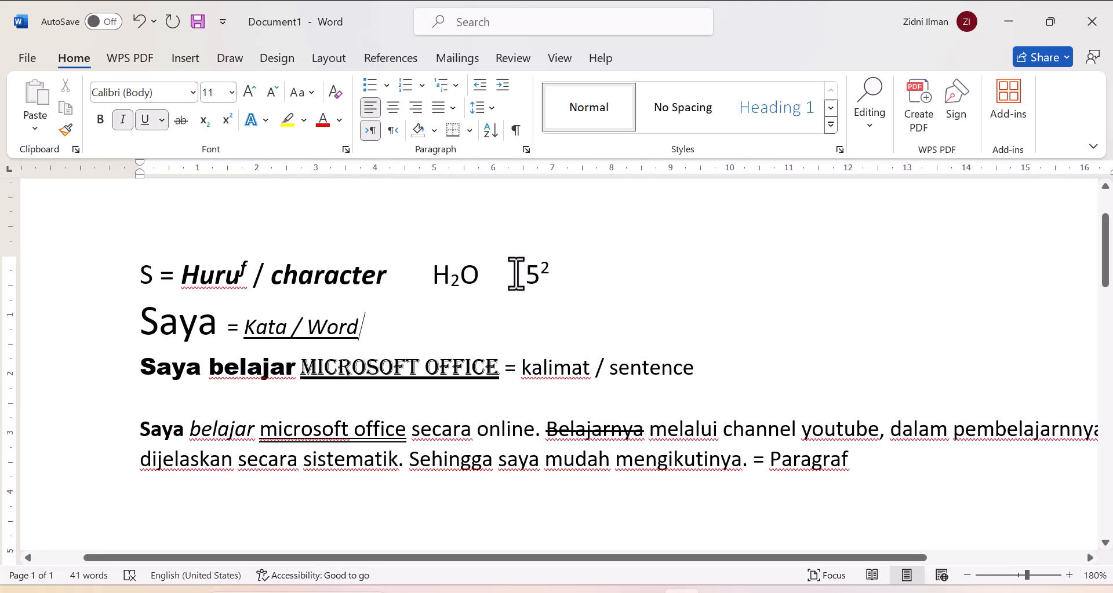
# Return the superscript "2" in "5²" and the subscript "2" in "H₂O" to normal text on the first line
pyautogui.moveTo(551, 272); pyautogui.dragTo(536, 273)
pyautogui.click(226, 121)
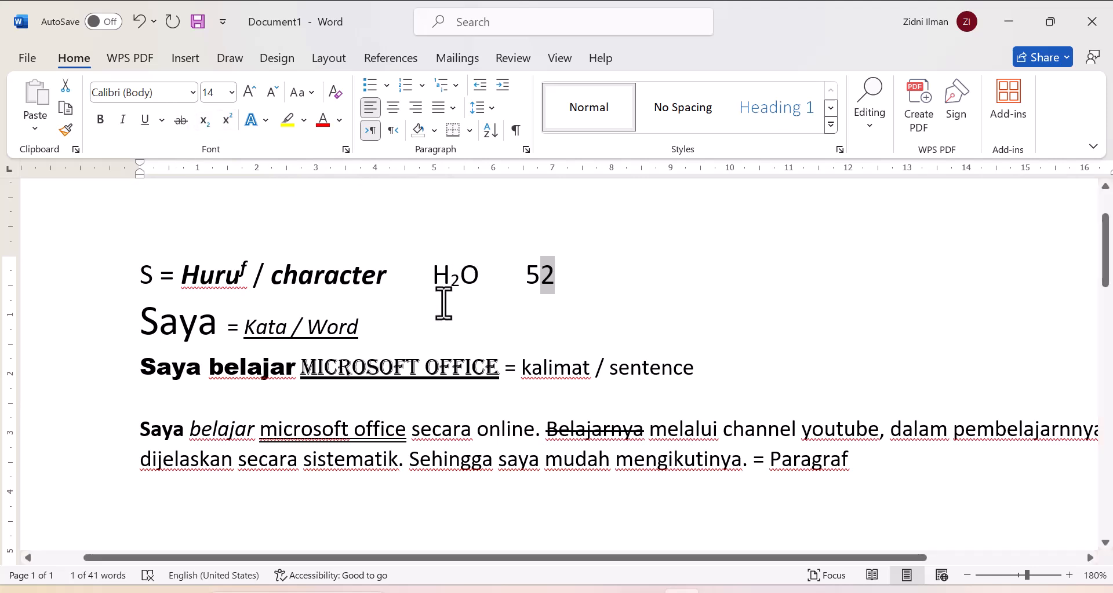
pyautogui.moveTo(459, 277); pyautogui.dragTo(450, 277)
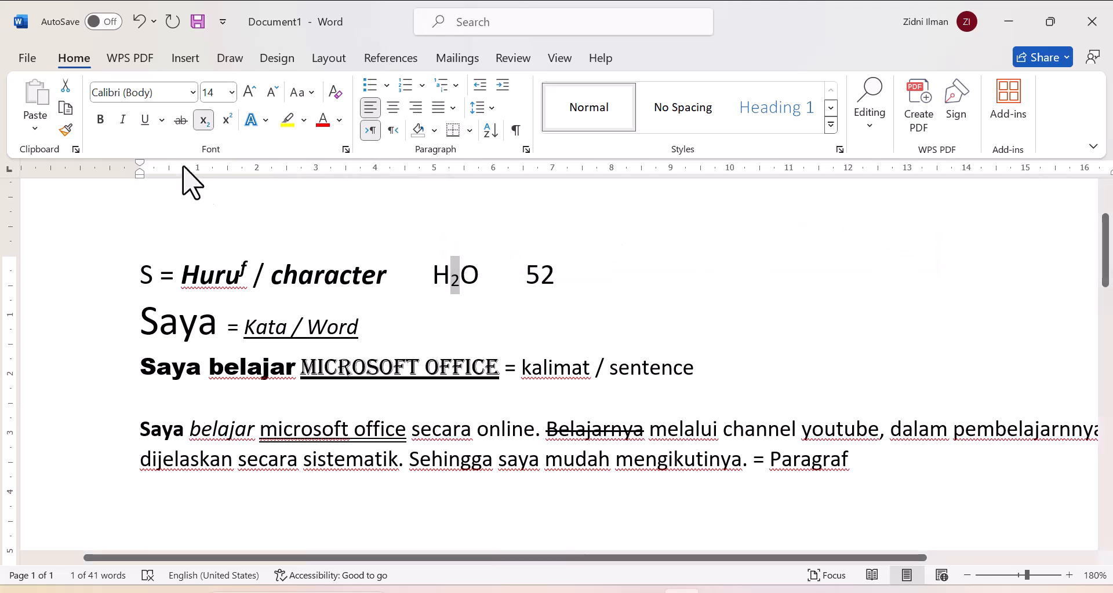
pyautogui.click(204, 120)
pyautogui.click(204, 120)
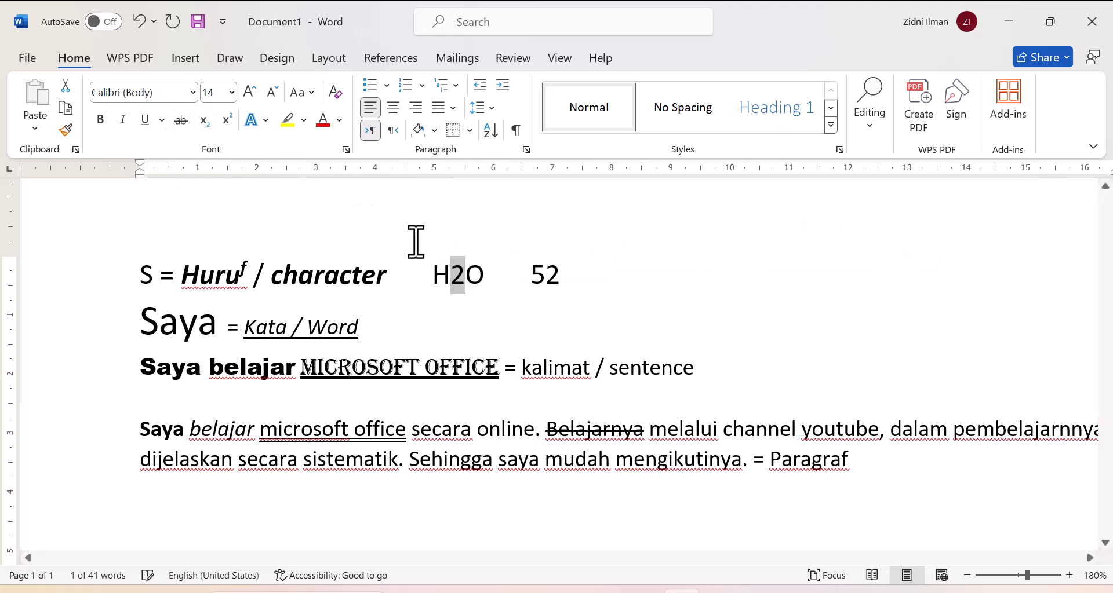
pyautogui.click(507, 303)
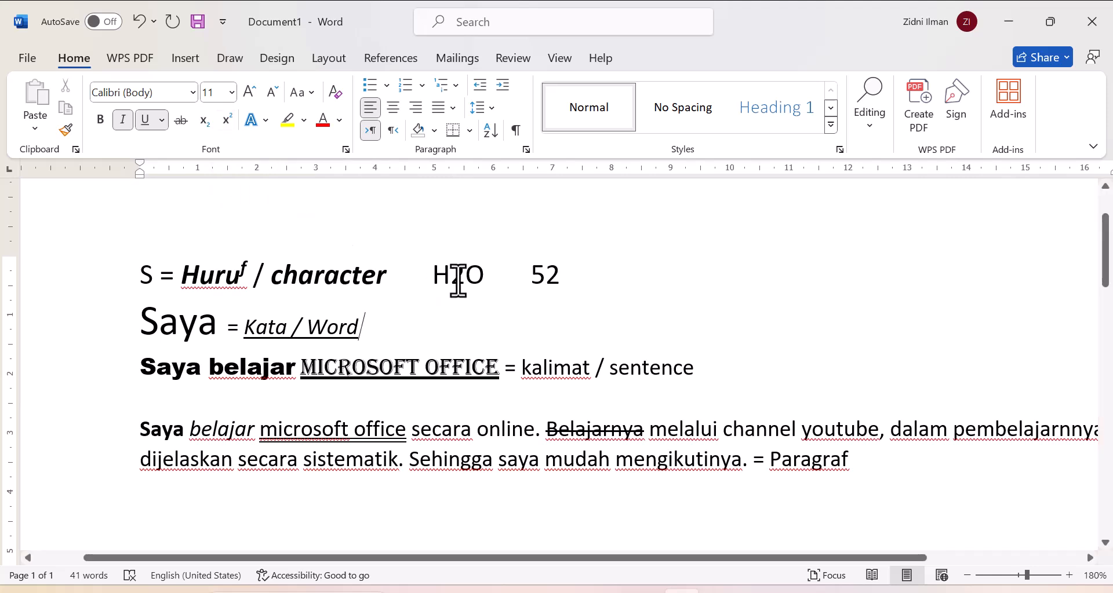
# Format the "2" in "H2O" as subscript and the "2" in "52" as superscript on the first line
pyautogui.moveTo(463, 277); pyautogui.dragTo(452, 276)
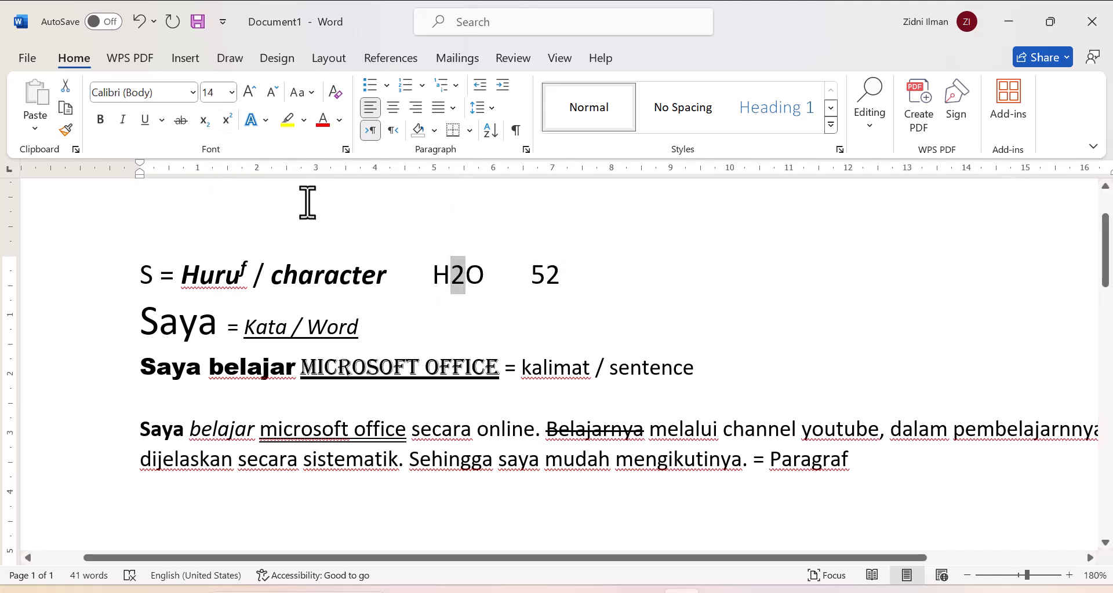
pyautogui.click(204, 121)
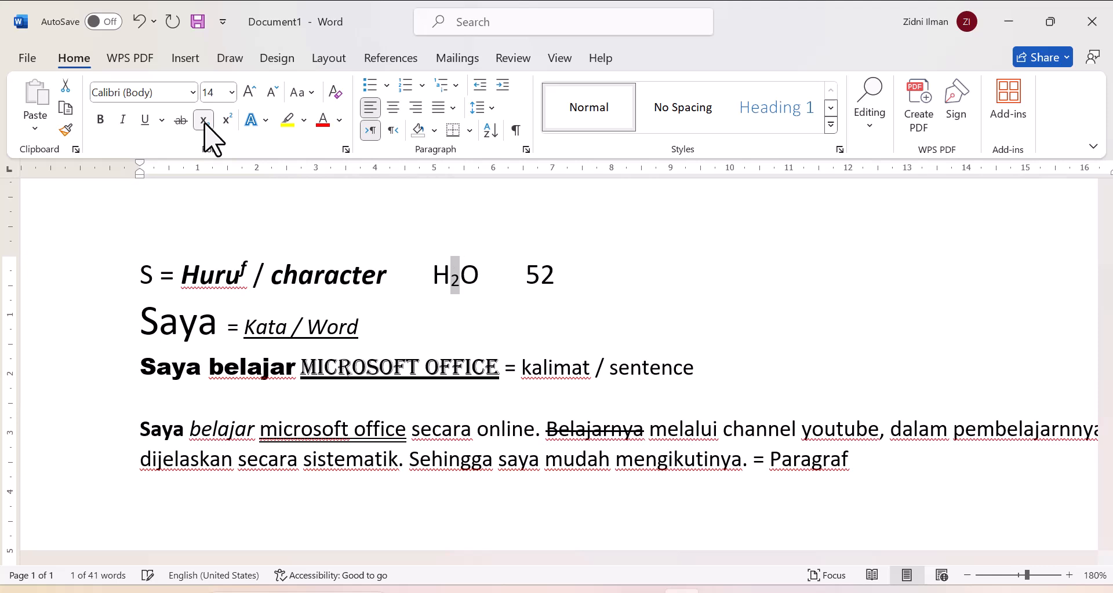
pyautogui.moveTo(556, 277); pyautogui.dragTo(541, 276)
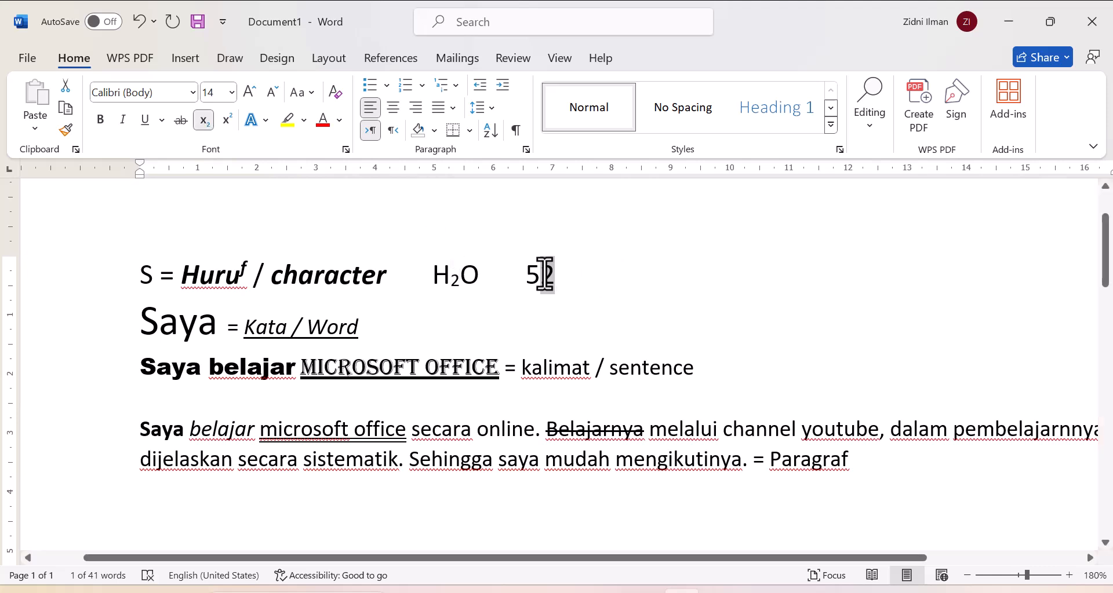
pyautogui.click(226, 121)
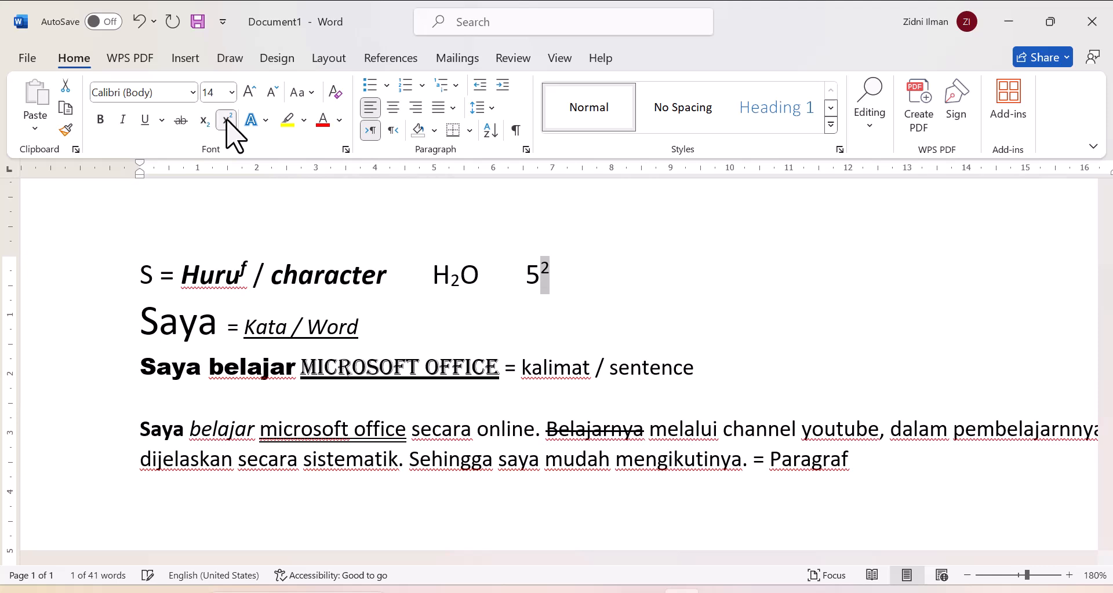
pyautogui.click(567, 314)
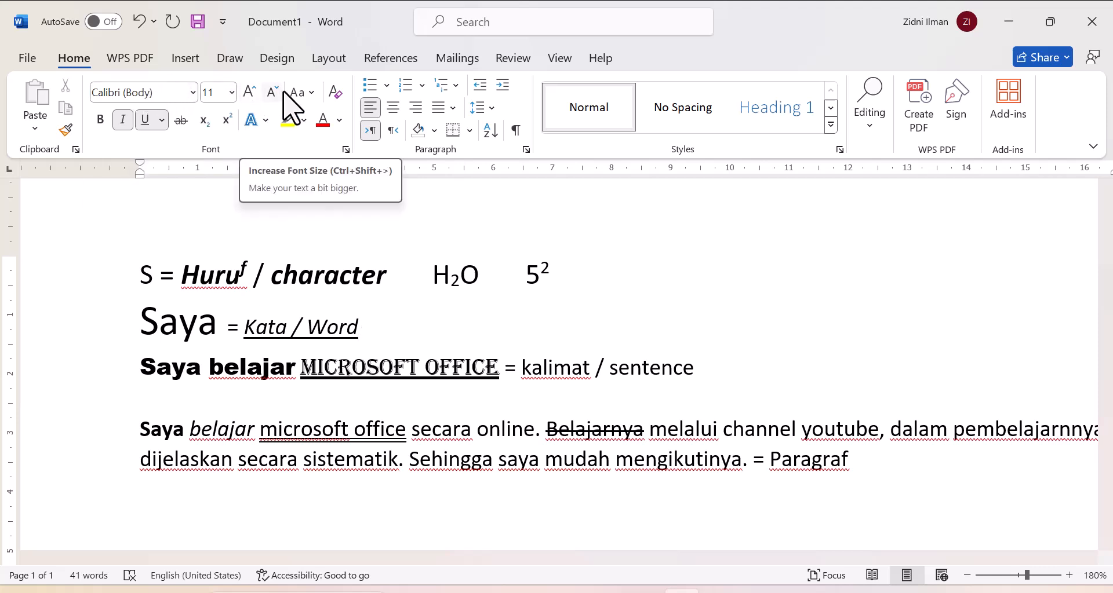
pyautogui.click(311, 93)
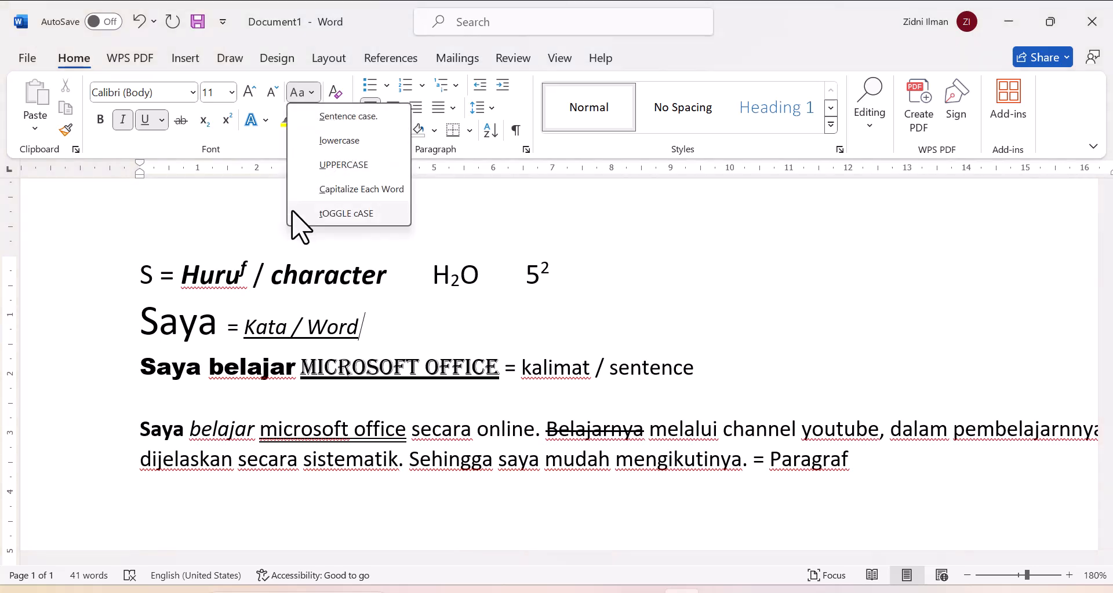
pyautogui.click(264, 225)
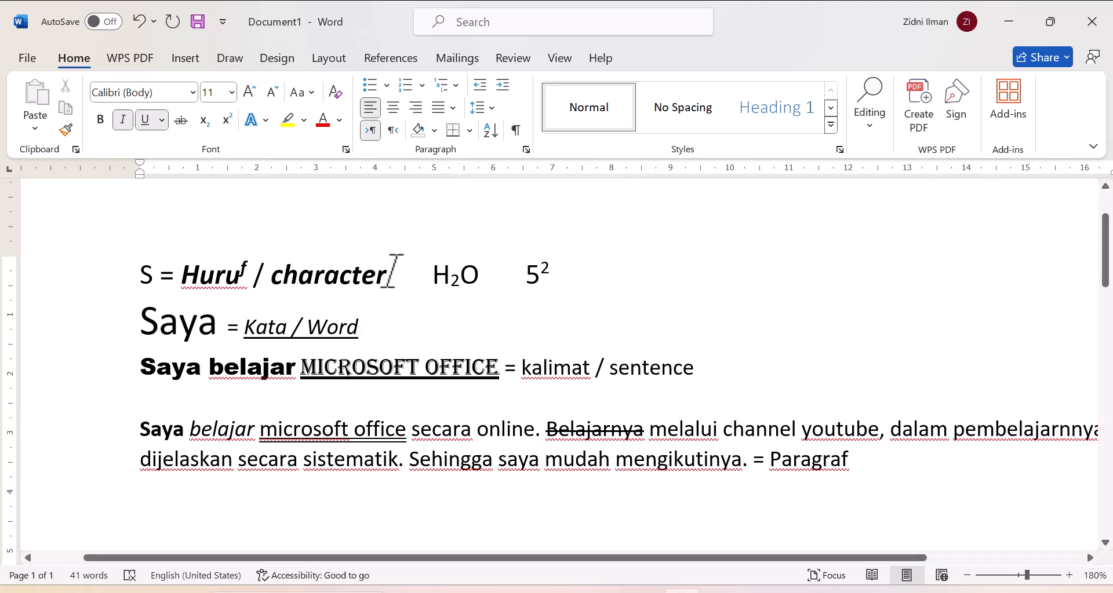
# Set the font color of "character" on the first line to standard red
pyautogui.moveTo(395, 272); pyautogui.dragTo(268, 273)
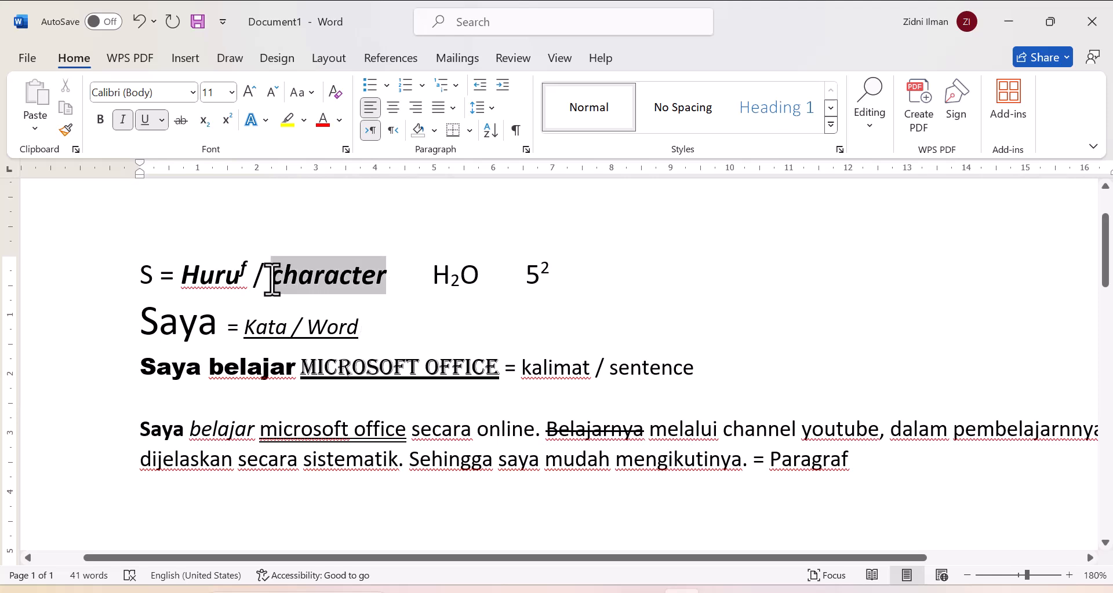
pyautogui.click(339, 121)
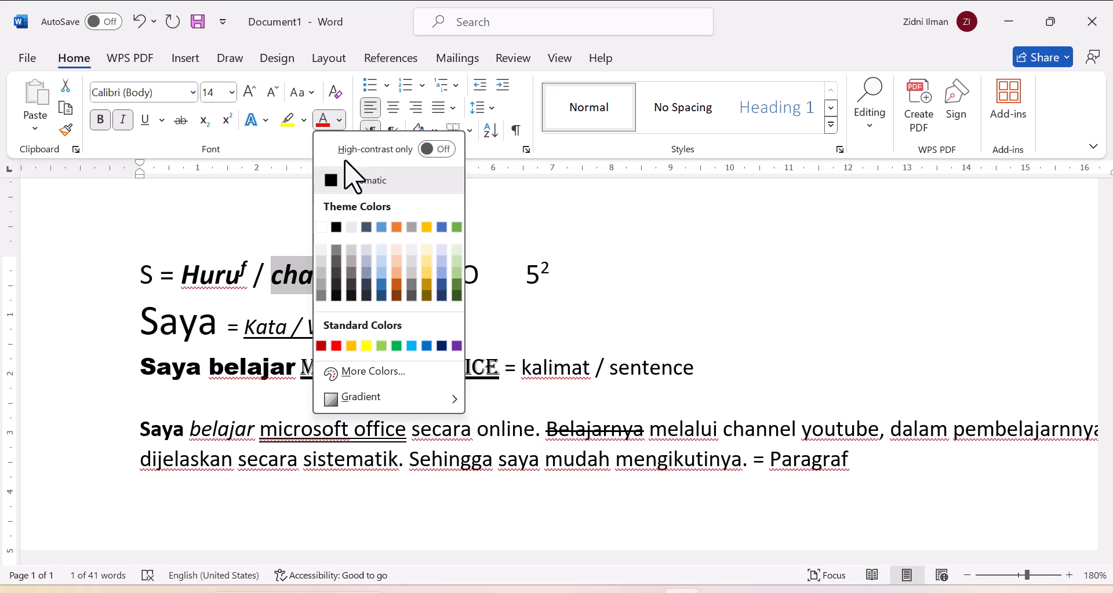
pyautogui.click(336, 346)
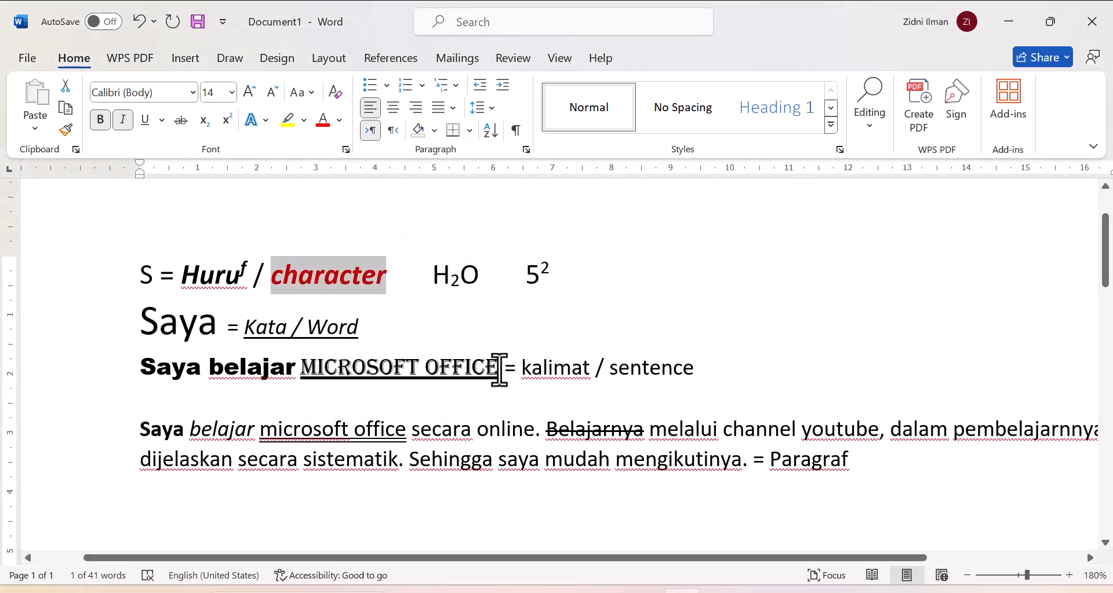
# Set the font color of "MICROSOFT OFFICE" on the third line to standard light blue
pyautogui.moveTo(497, 371); pyautogui.dragTo(325, 376)
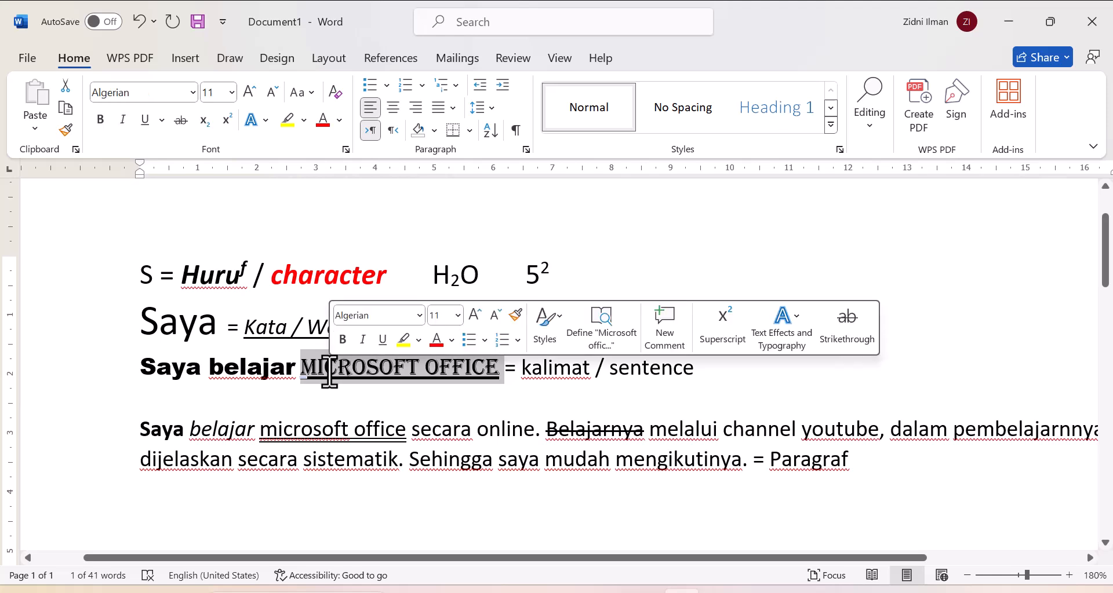
pyautogui.click(339, 121)
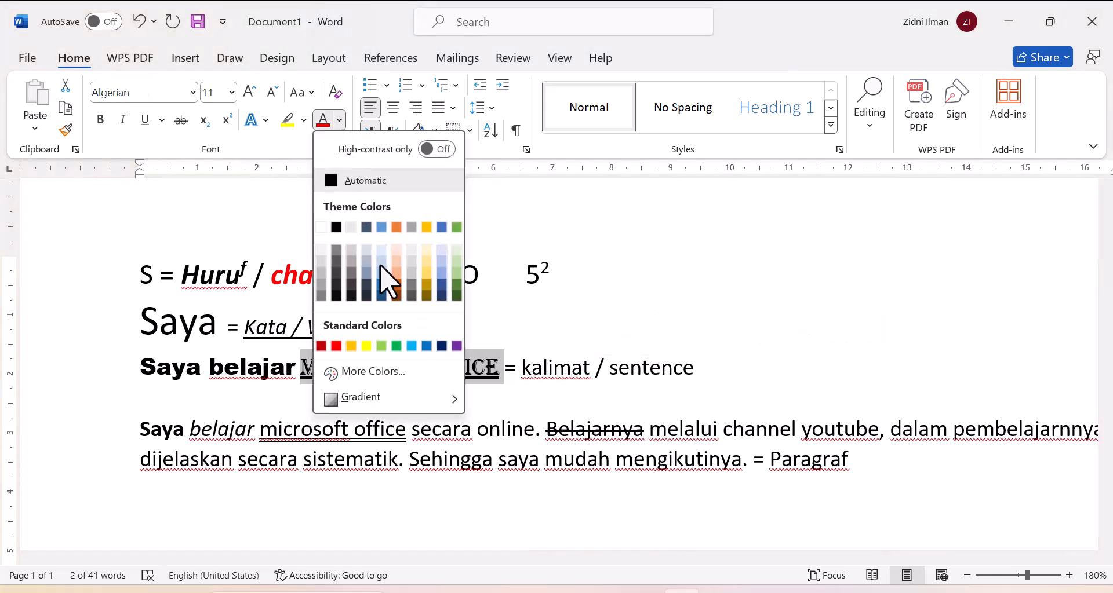
pyautogui.click(411, 346)
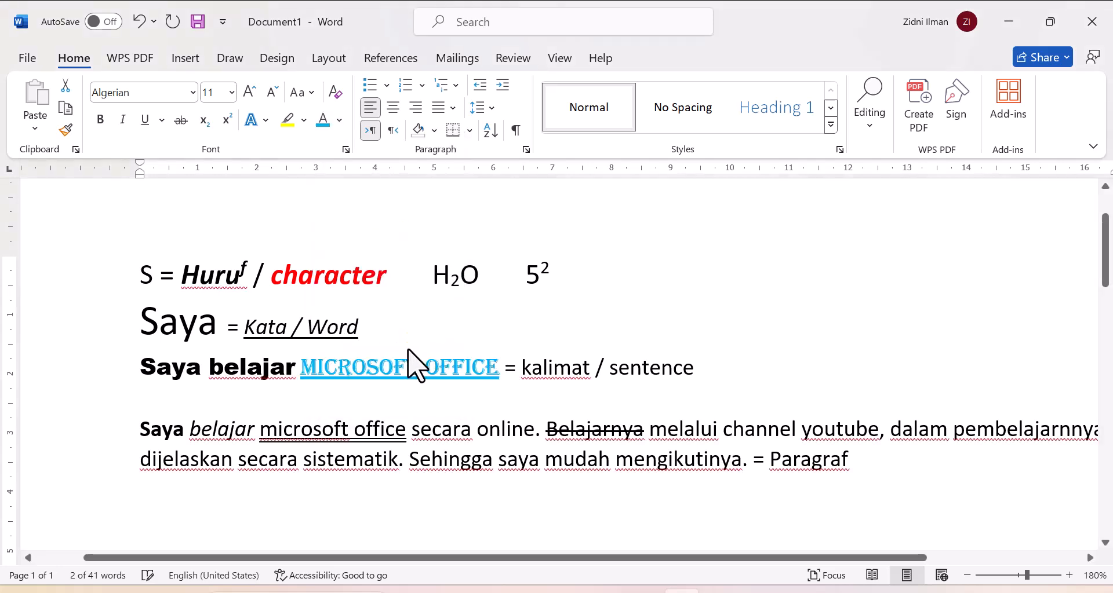
pyautogui.click(492, 391)
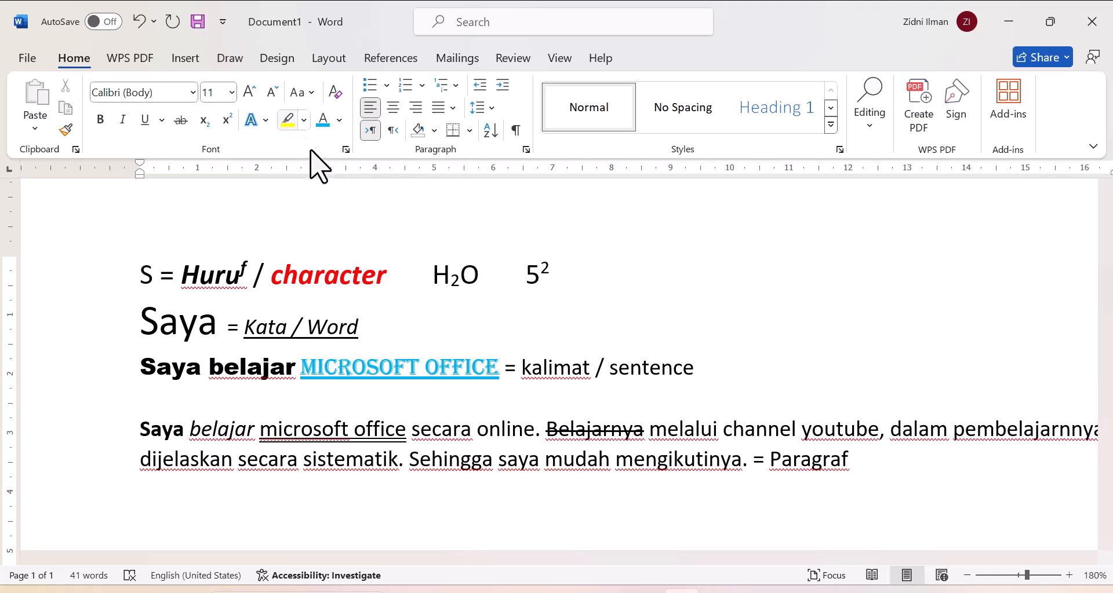
# Highlight "Saya belajar microsoft office secara online" at the start of the paragraph in bright green
pyautogui.moveTo(137, 430); pyautogui.dragTo(510, 436)
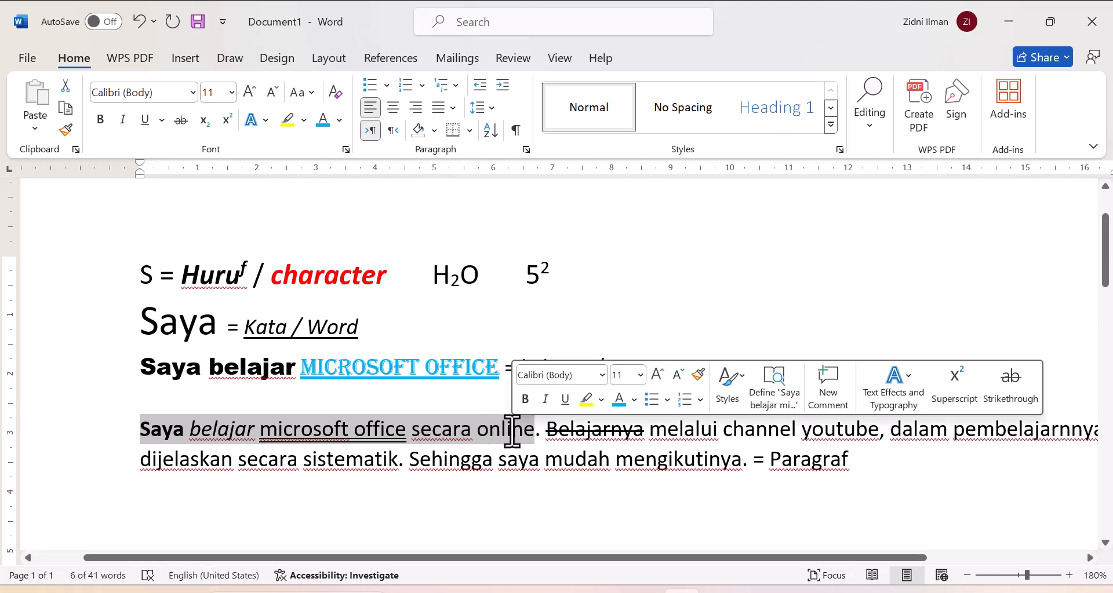
pyautogui.click(305, 120)
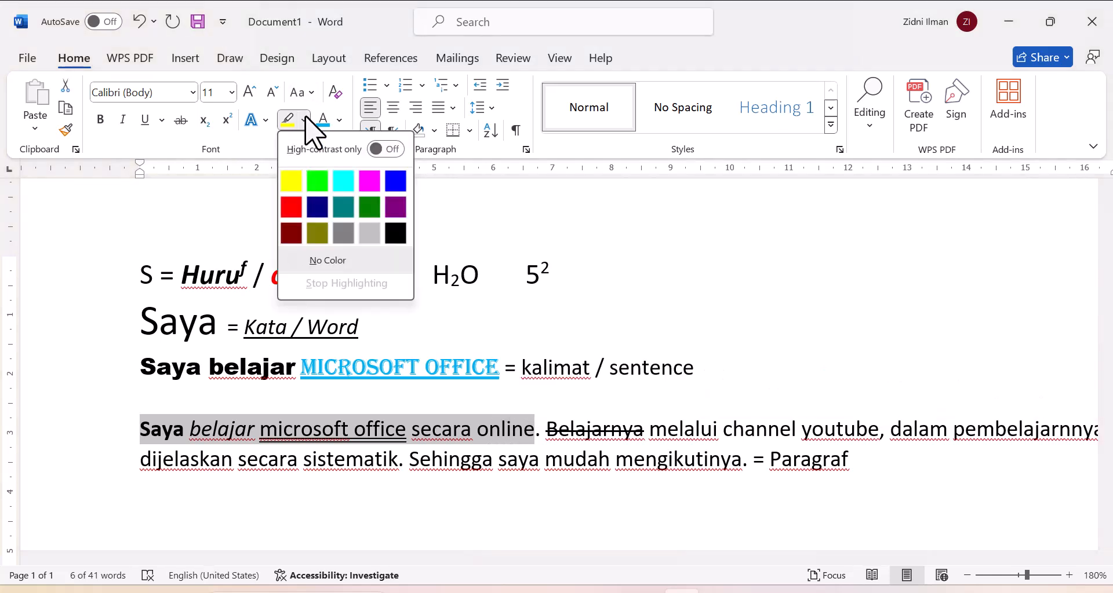
pyautogui.click(317, 180)
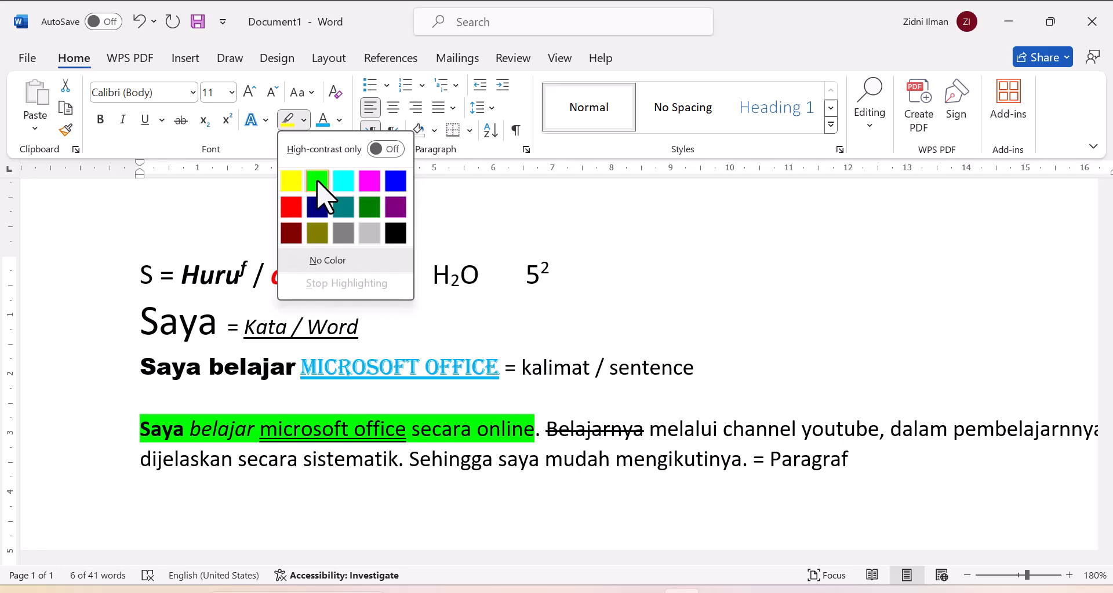
pyautogui.click(317, 181)
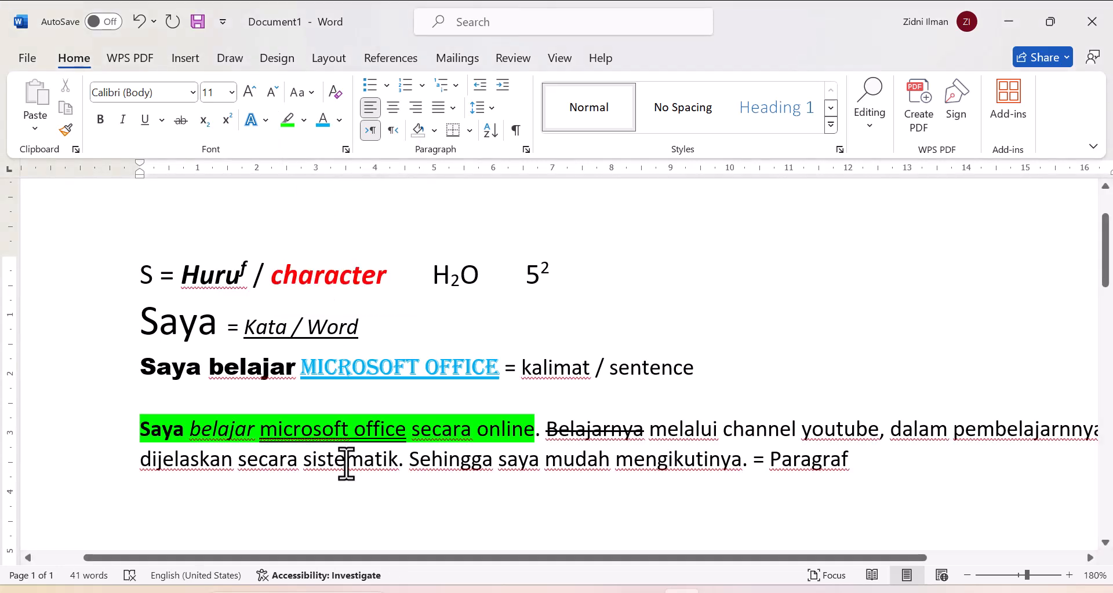
pyautogui.click(590, 432)
# Highlight "Sehingga saya" in the paragraph's second line in yellow
pyautogui.moveTo(413, 462); pyautogui.dragTo(529, 469)
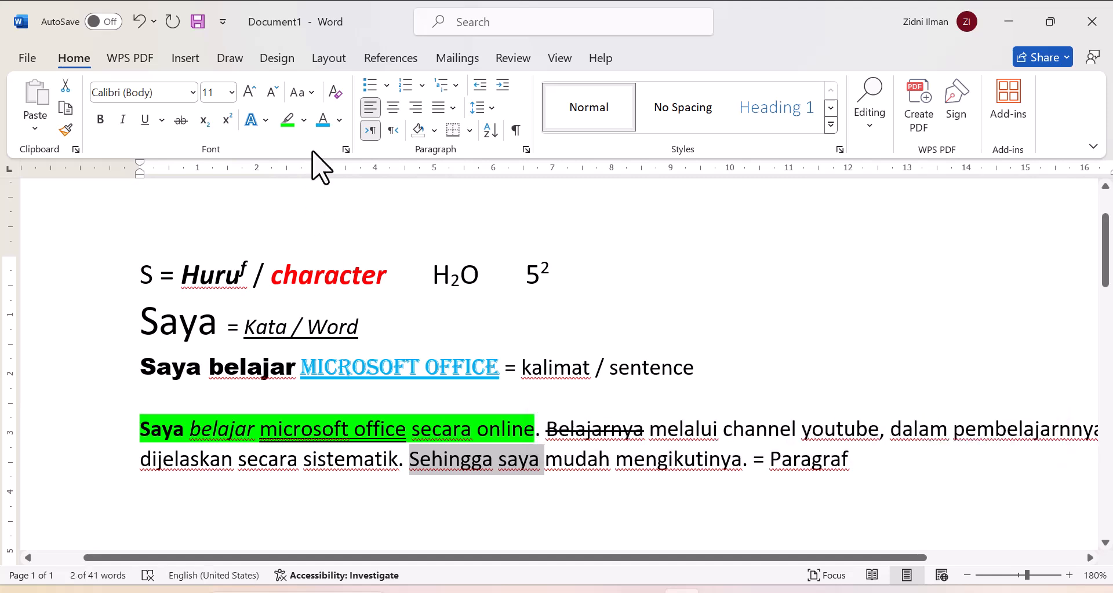
pyautogui.click(302, 121)
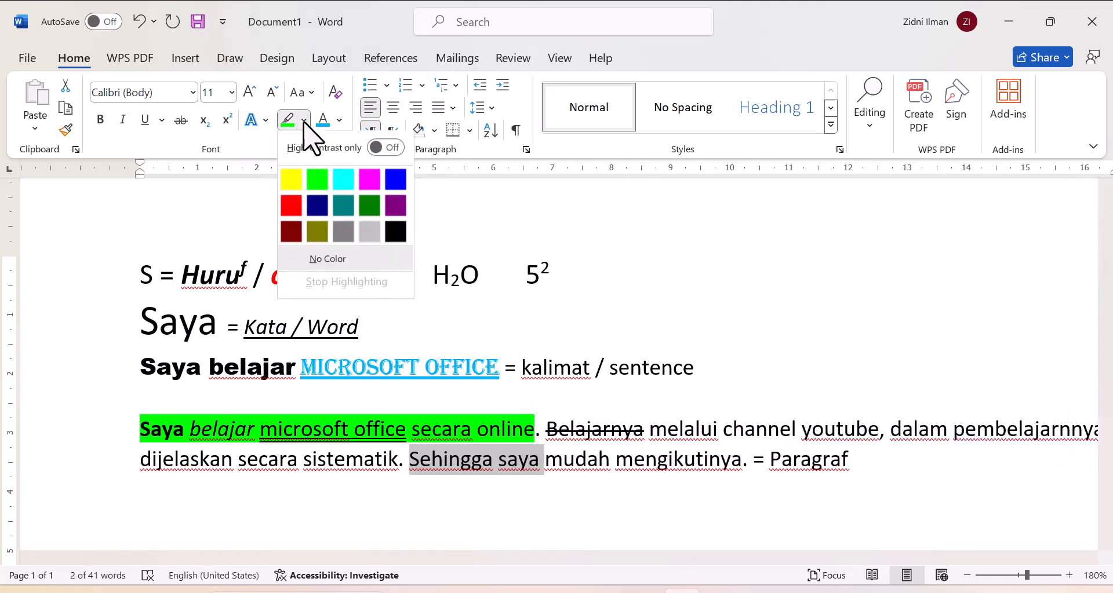
pyautogui.click(297, 183)
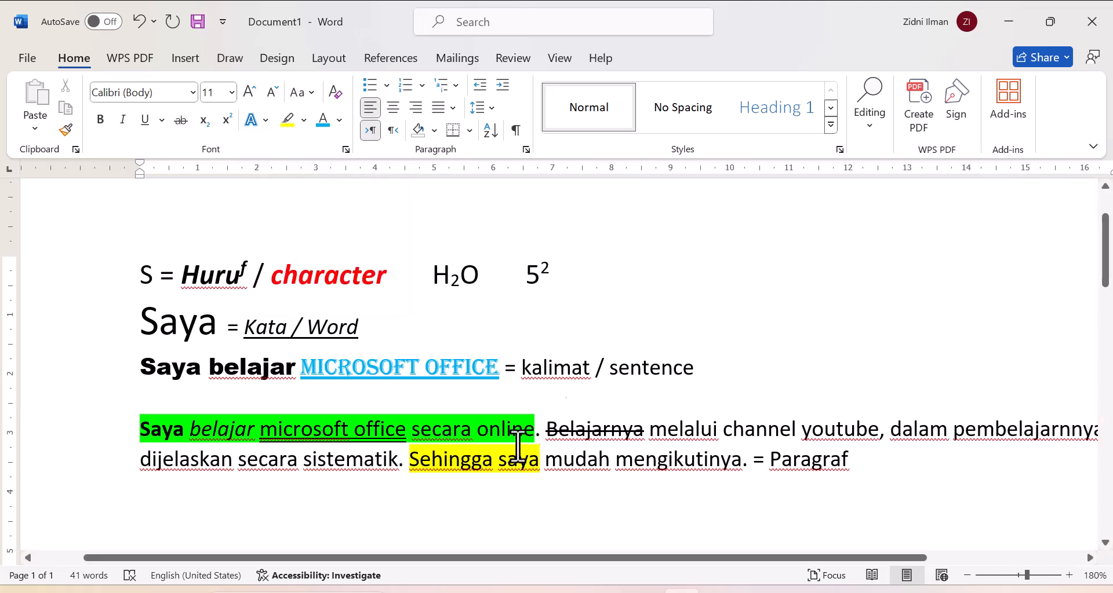
# Apply the preset text effect with black fill, white outline and hard shadow to "kalimat" on the third line
pyautogui.moveTo(590, 371); pyautogui.dragTo(523, 372)
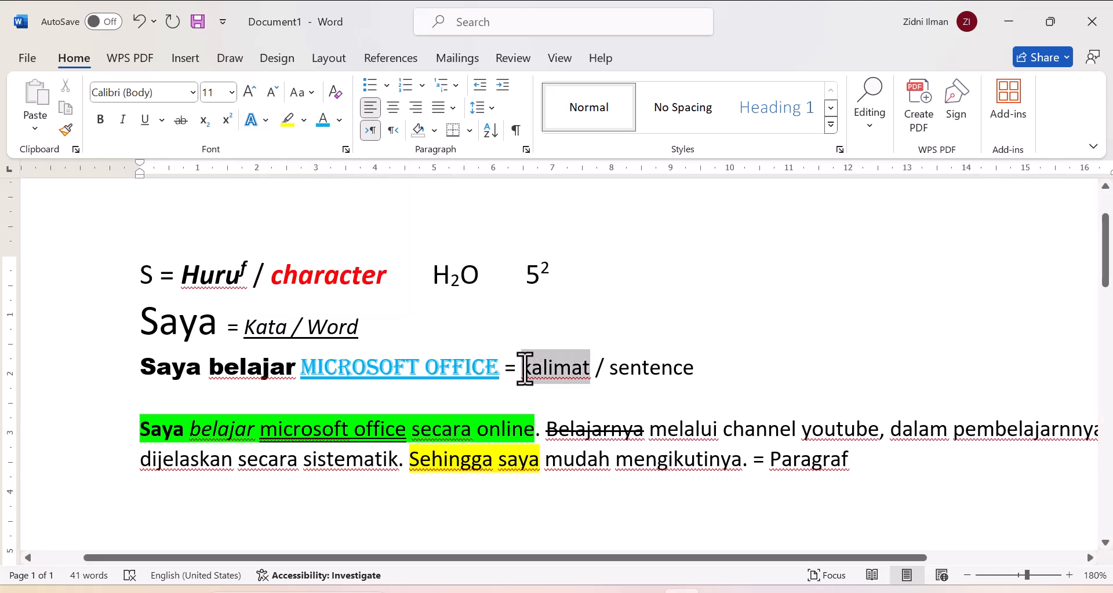
pyautogui.click(267, 120)
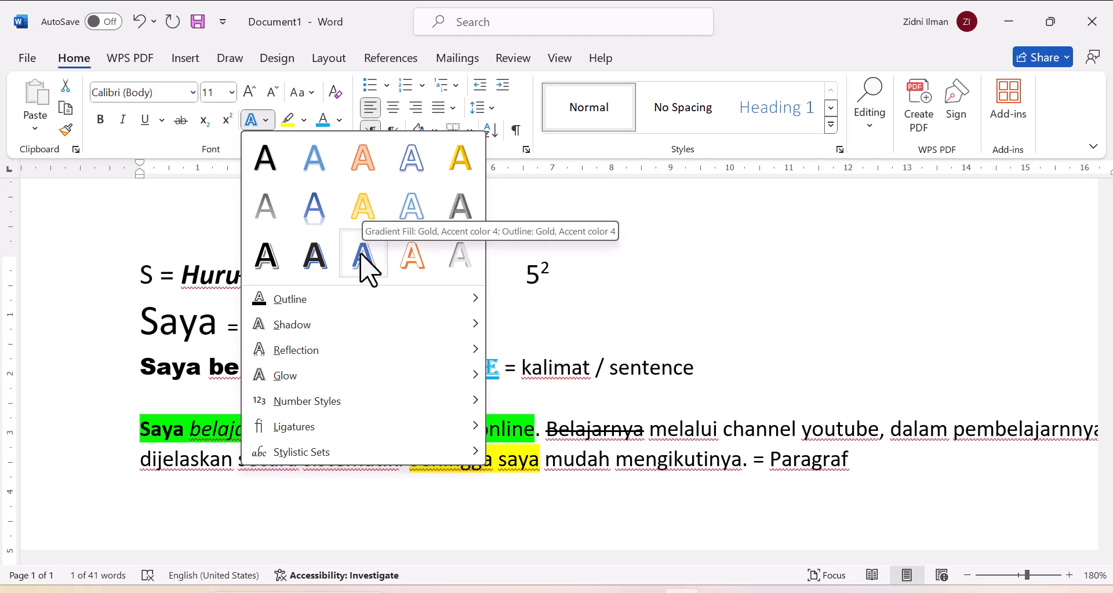
pyautogui.moveTo(352, 300)
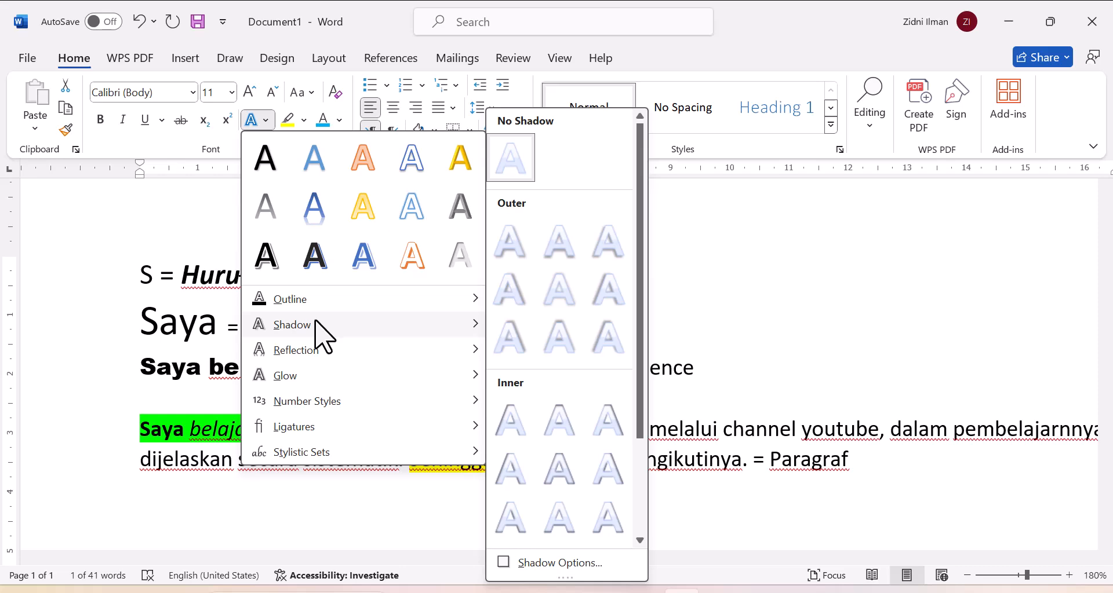
pyautogui.moveTo(309, 300)
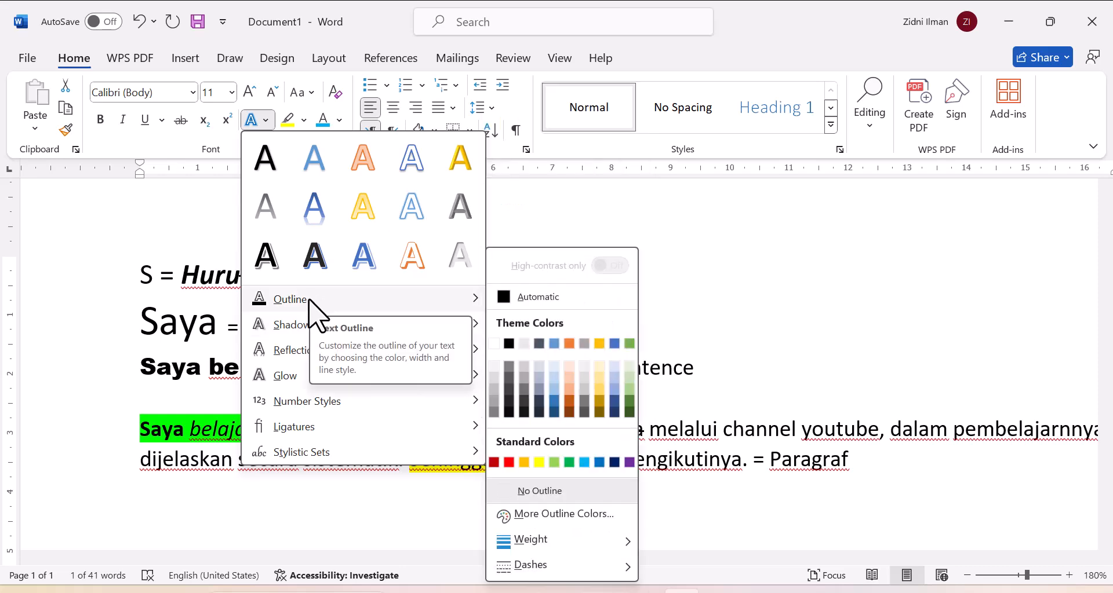
pyautogui.click(271, 267)
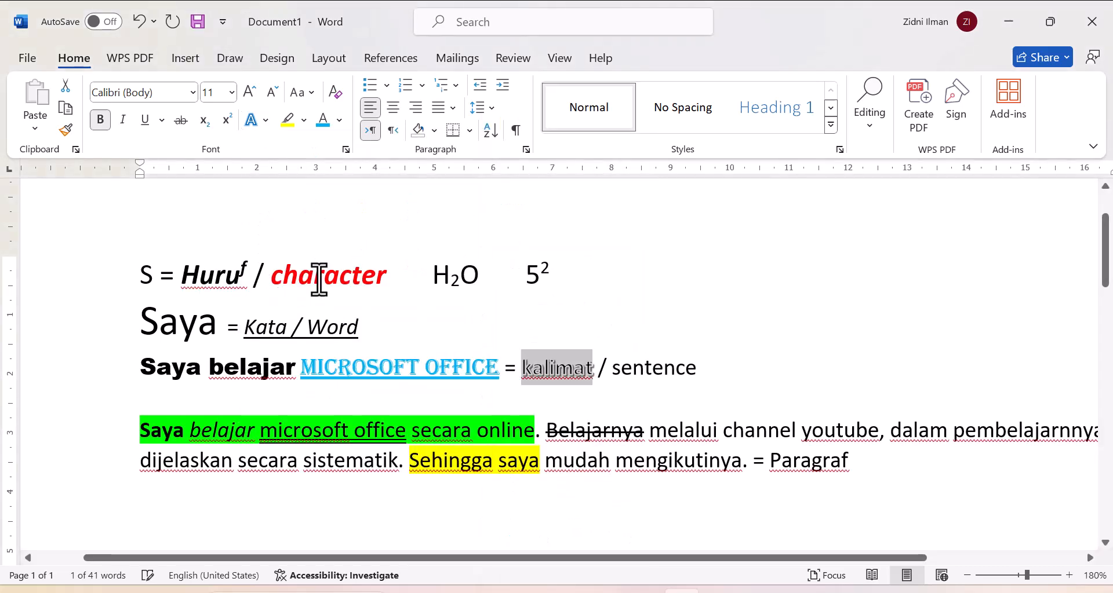
pyautogui.rightClick(613, 389)
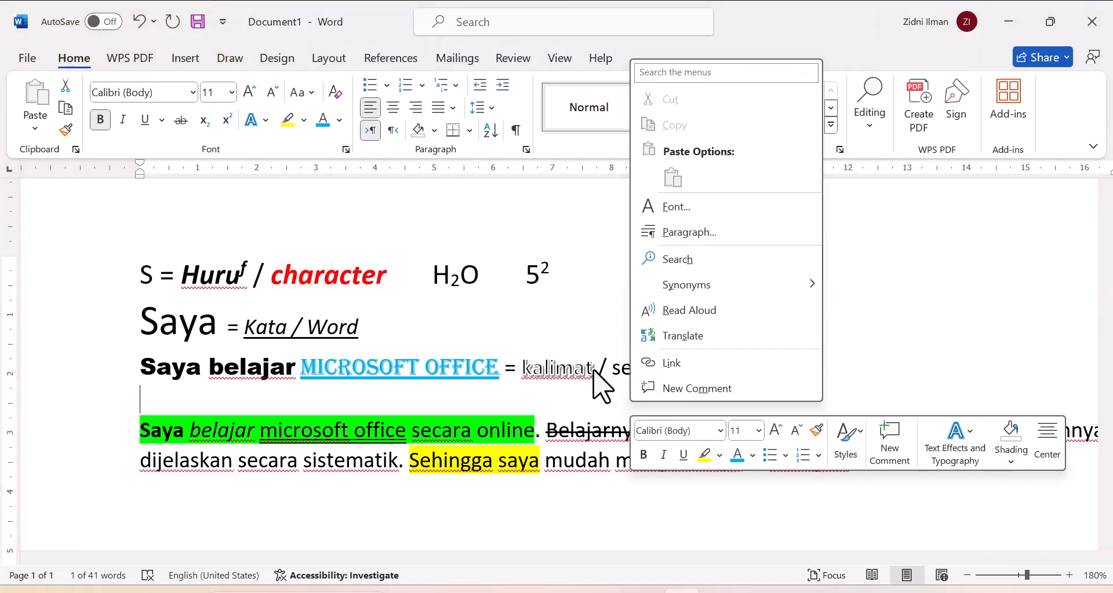
pyautogui.click(593, 374)
# Apply the blue gradient text effect with reflection to "kalimat" on the third line
pyautogui.moveTo(589, 371); pyautogui.dragTo(523, 371)
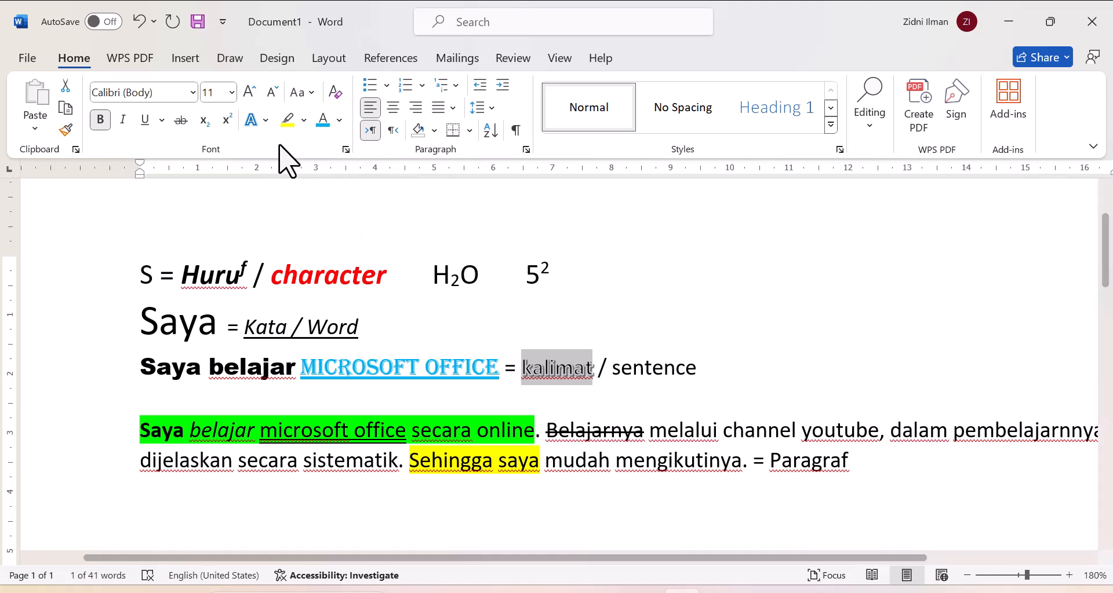
pyautogui.click(266, 121)
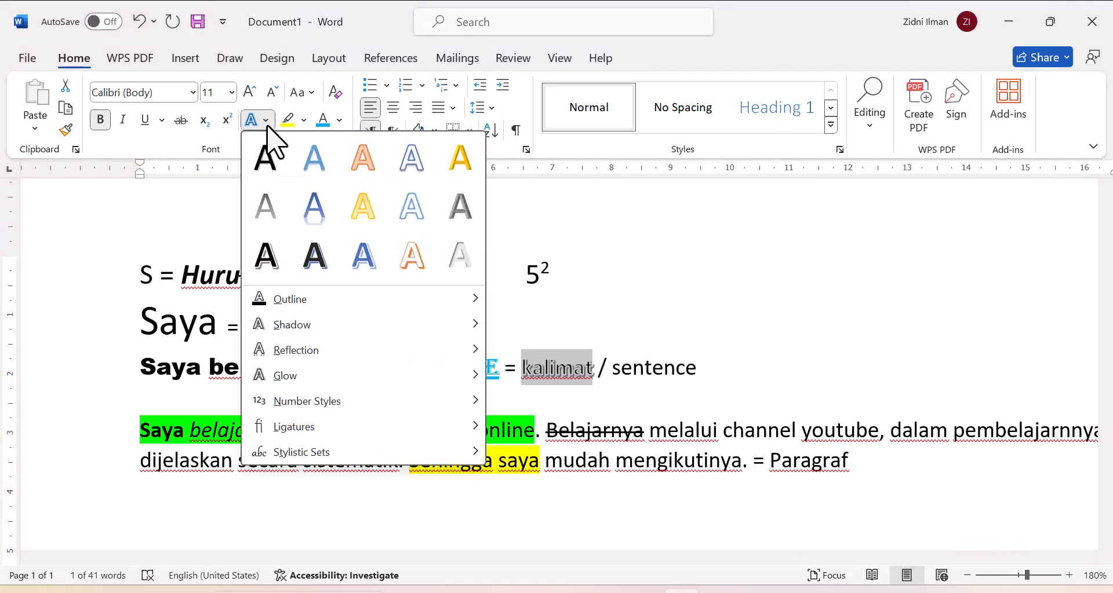
pyautogui.click(315, 208)
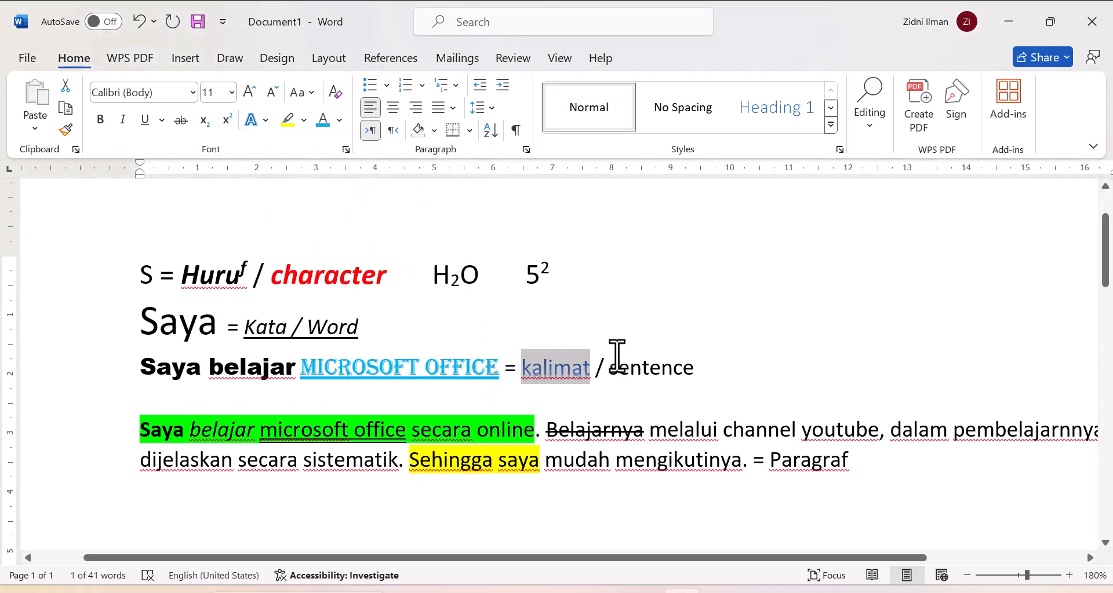
# Enlarge the word "sentence" at the end of the third line to font size 48
pyautogui.moveTo(700, 369); pyautogui.dragTo(613, 371)
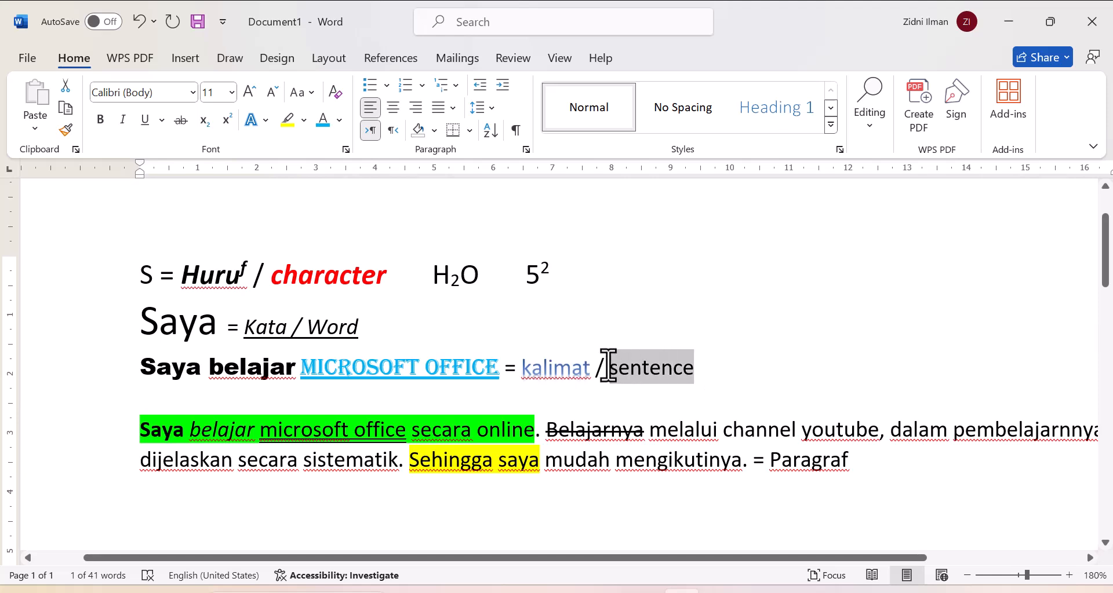
pyautogui.click(249, 92)
pyautogui.click(249, 91)
pyautogui.click(249, 92)
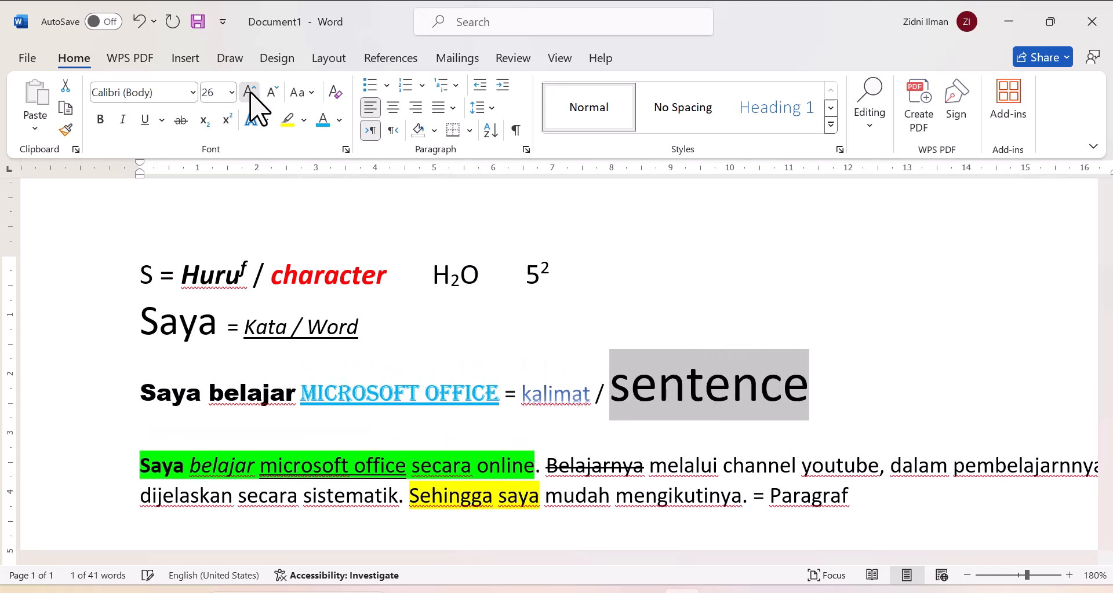
pyautogui.click(249, 92)
pyautogui.click(249, 92)
pyautogui.click(1010, 366)
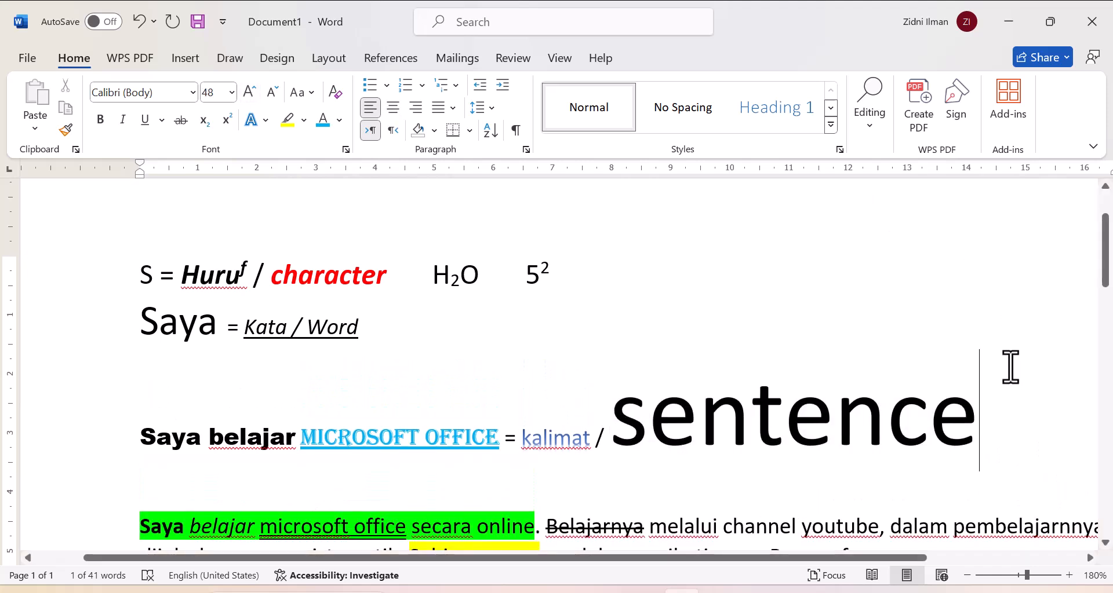
# Apply the preset text effect with black fill, white outline and hard shadow to "sentence"
pyautogui.scroll(-3, 1105, 269)
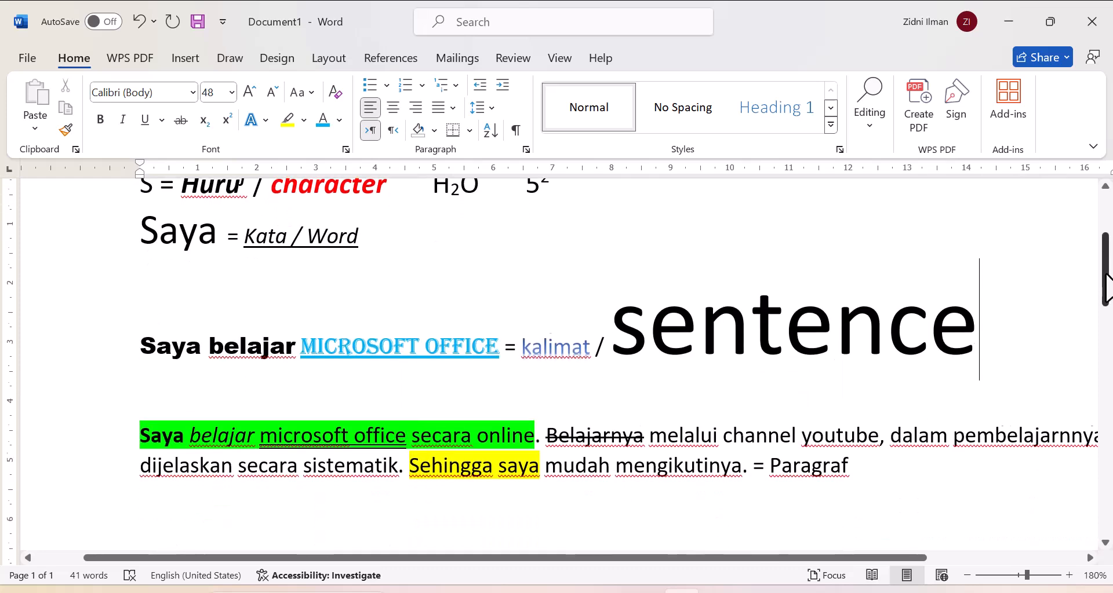
pyautogui.moveTo(983, 306); pyautogui.dragTo(609, 310)
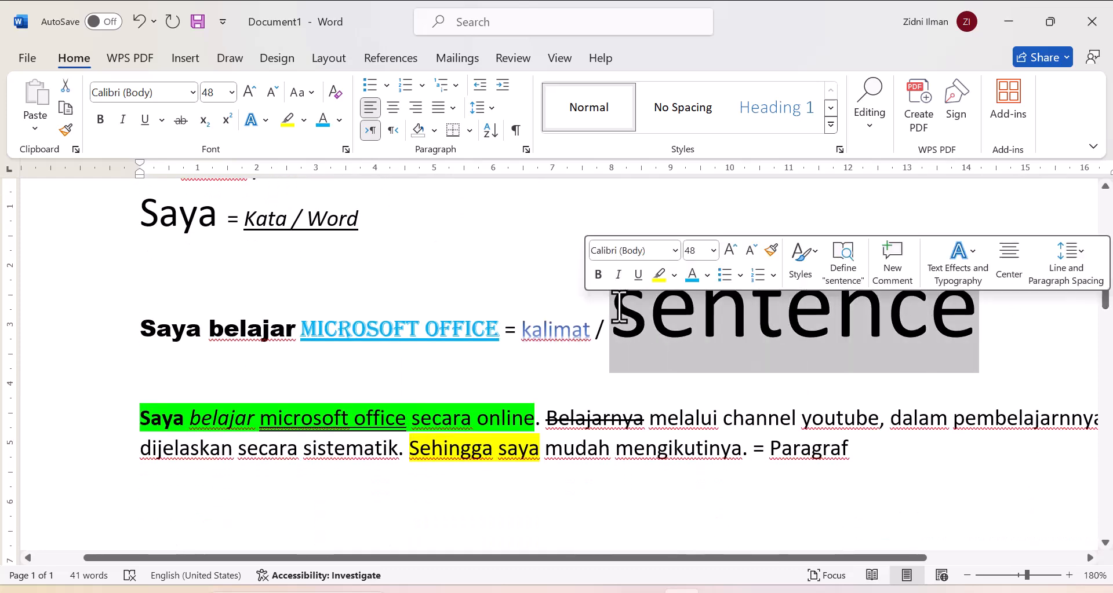
pyautogui.click(266, 120)
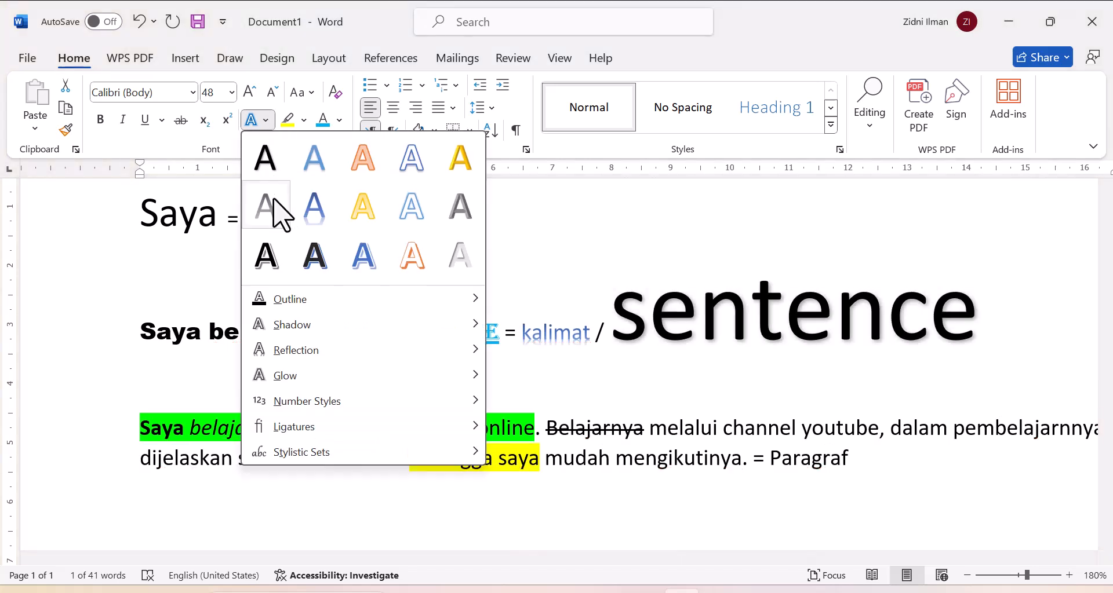
pyautogui.click(269, 259)
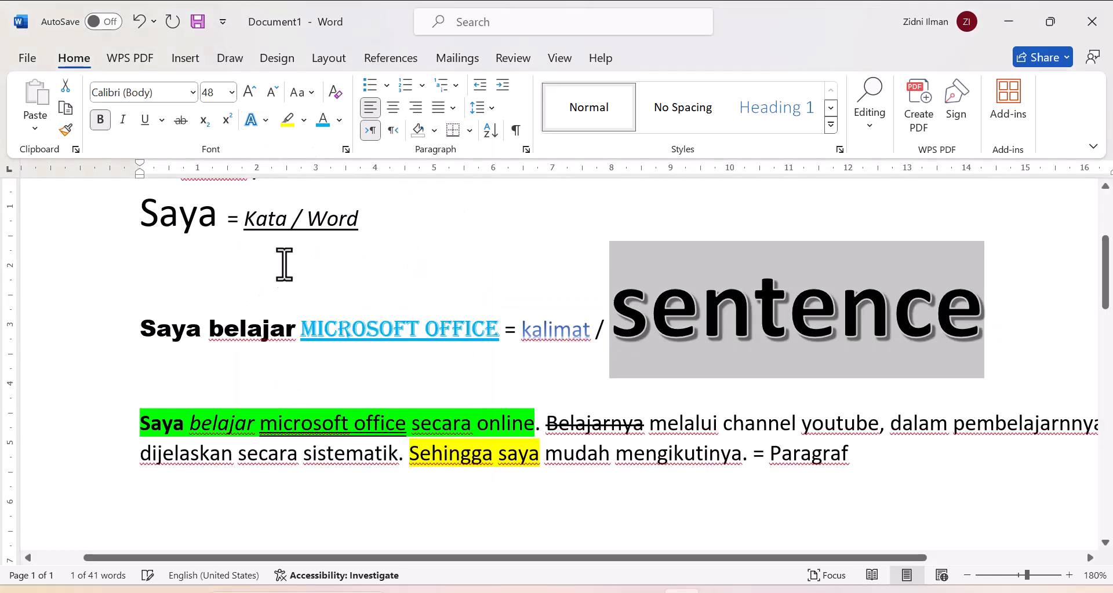
pyautogui.click(585, 392)
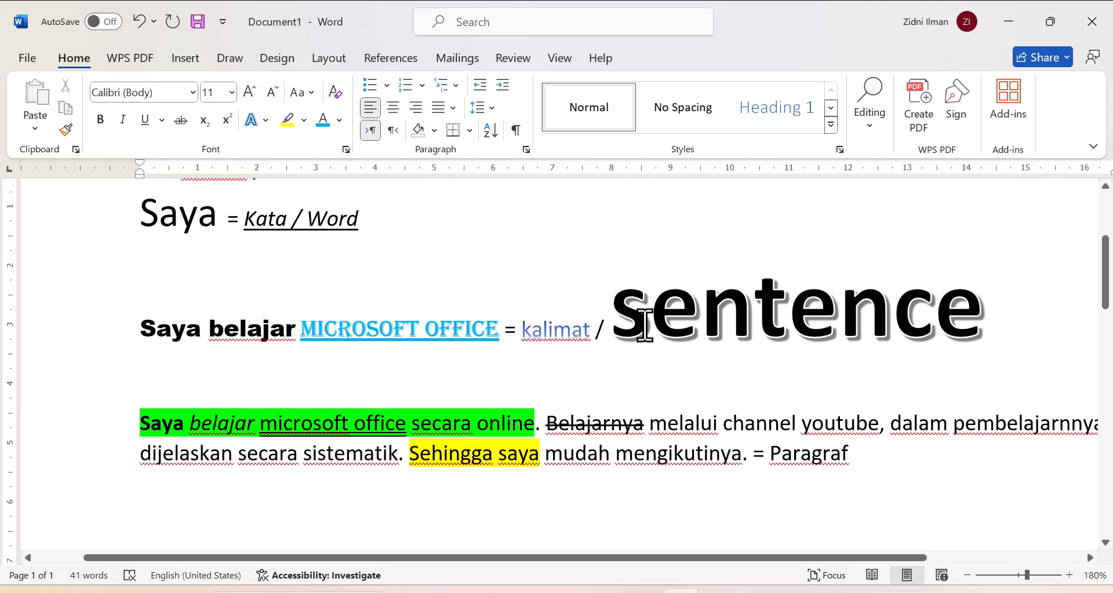
# Try to apply a standard red text outline on the empty line above the paragraph, with no text selected
pyautogui.click(264, 121)
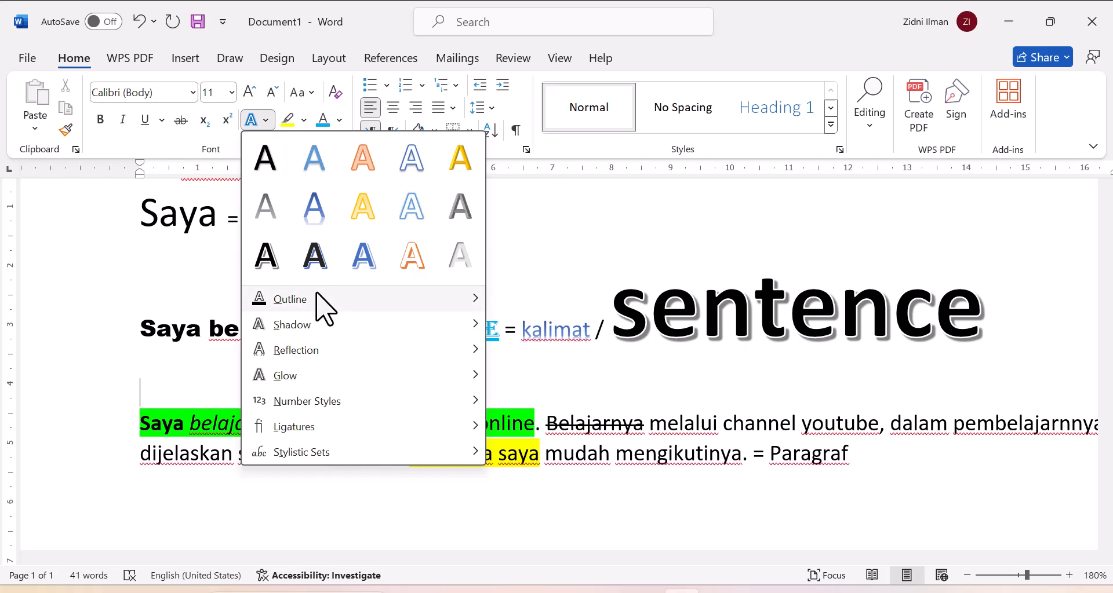
pyautogui.moveTo(334, 298)
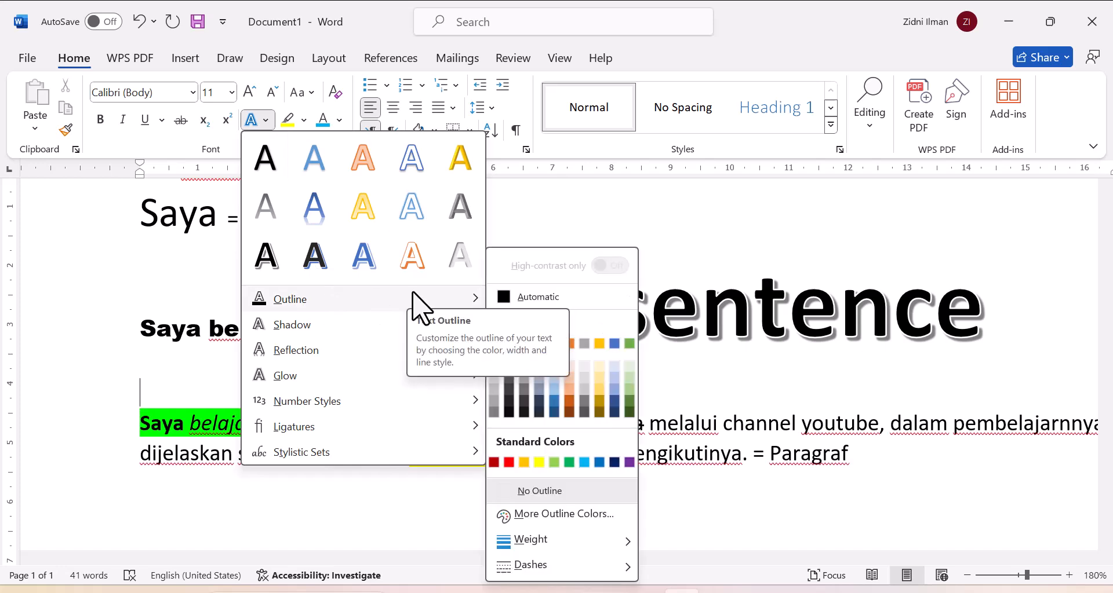
pyautogui.click(509, 464)
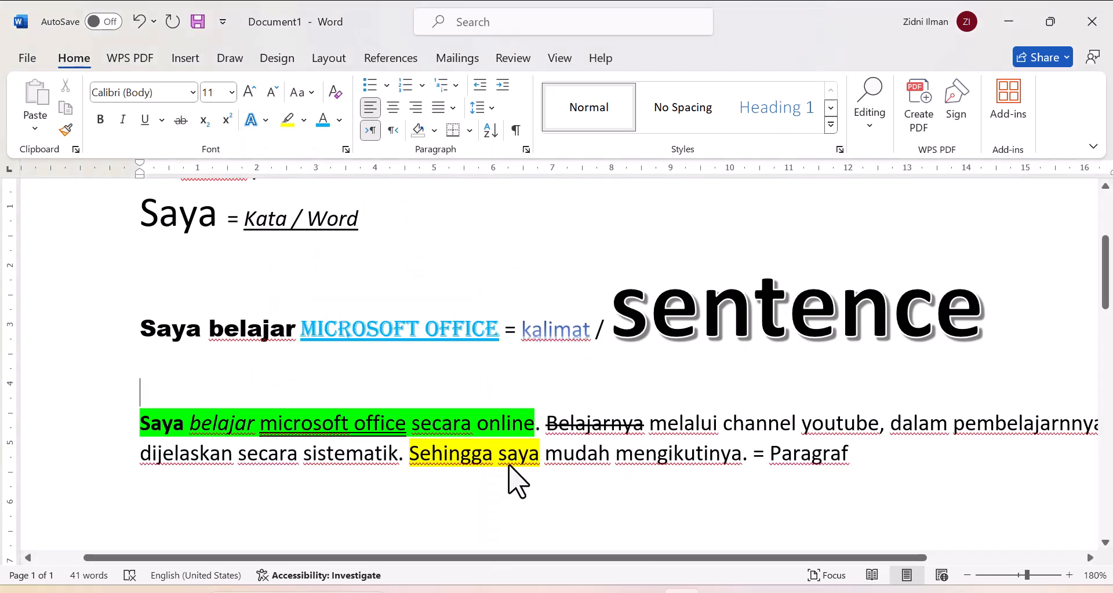
pyautogui.click(306, 120)
pyautogui.click(973, 313)
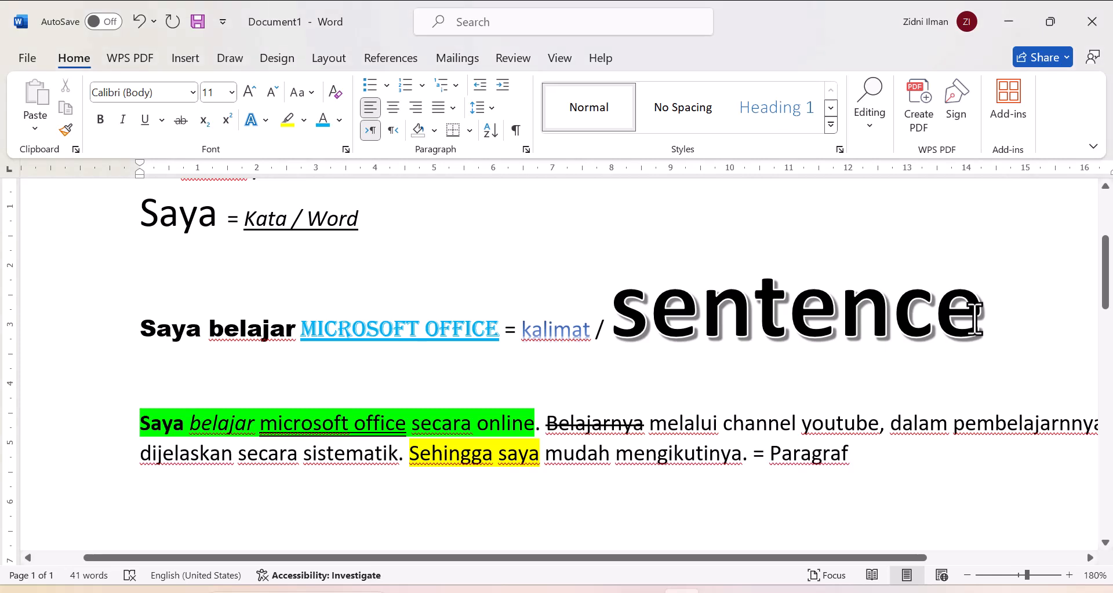
# Set the text outline of "sentence" to standard red
pyautogui.moveTo(969, 316); pyautogui.dragTo(607, 318)
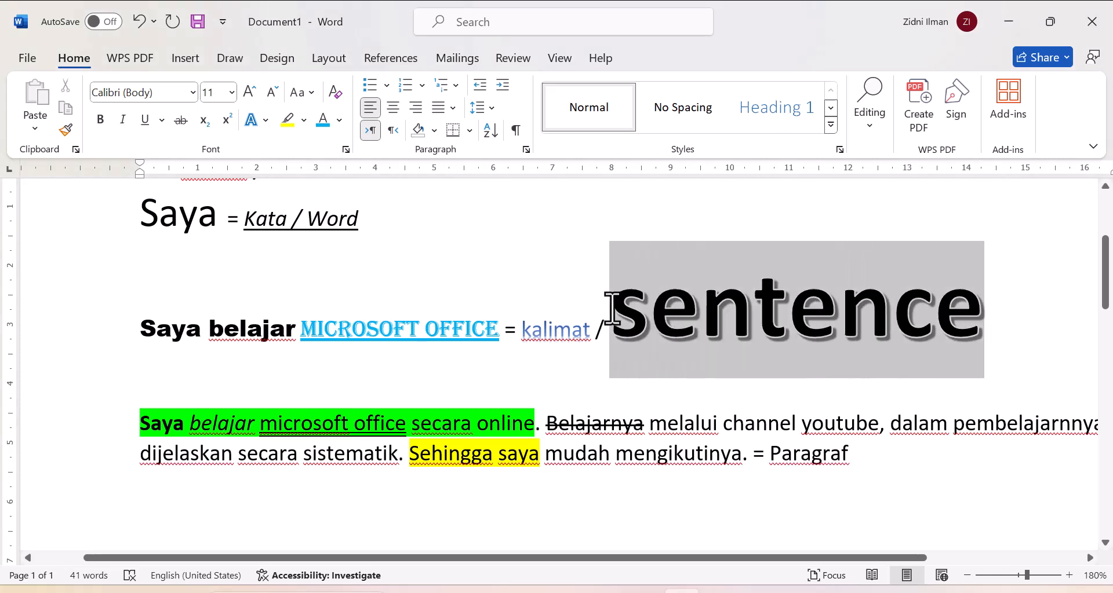
pyautogui.click(265, 120)
pyautogui.moveTo(311, 302)
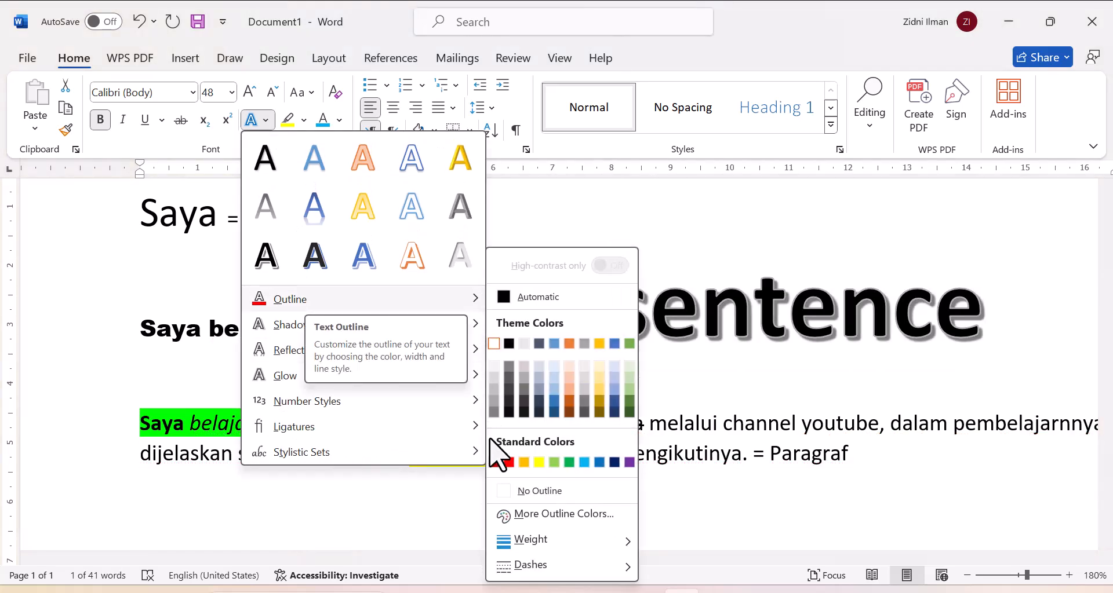
pyautogui.click(509, 462)
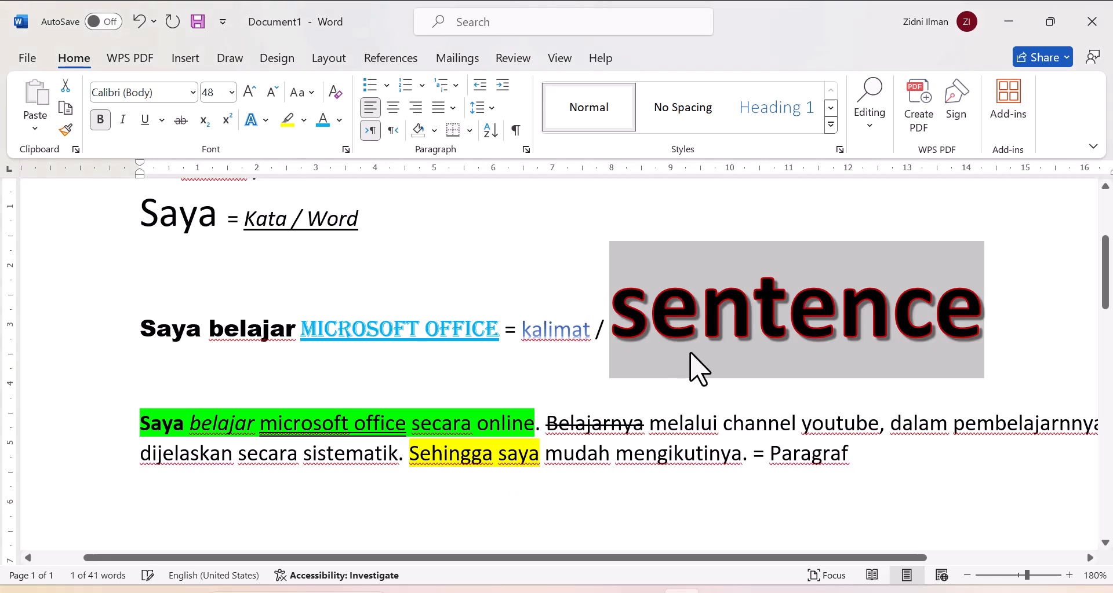
pyautogui.click(689, 394)
pyautogui.rightClick(689, 393)
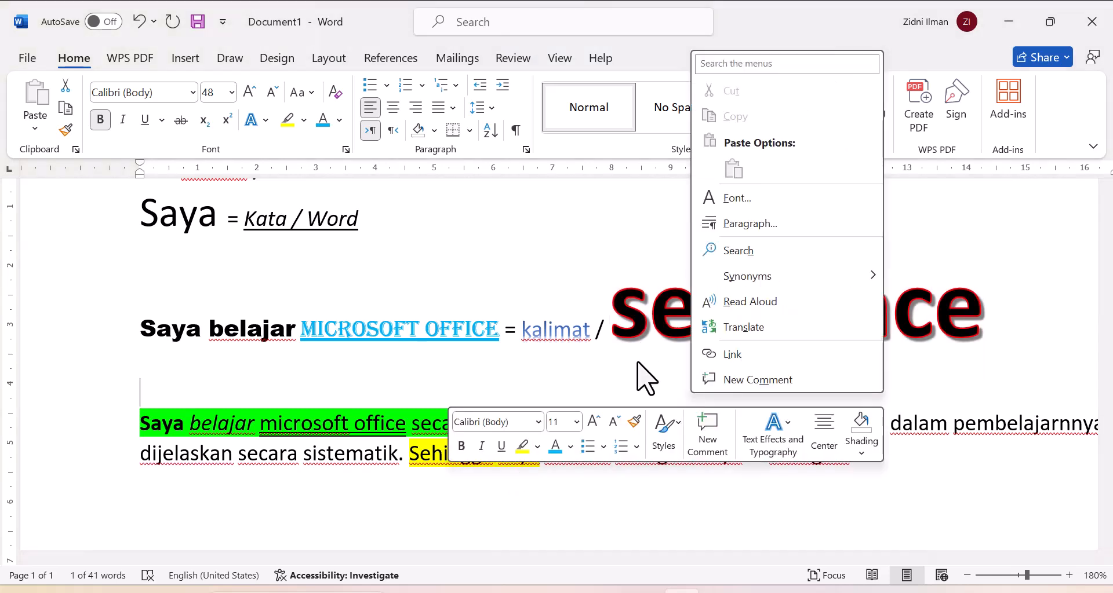
pyautogui.click(638, 363)
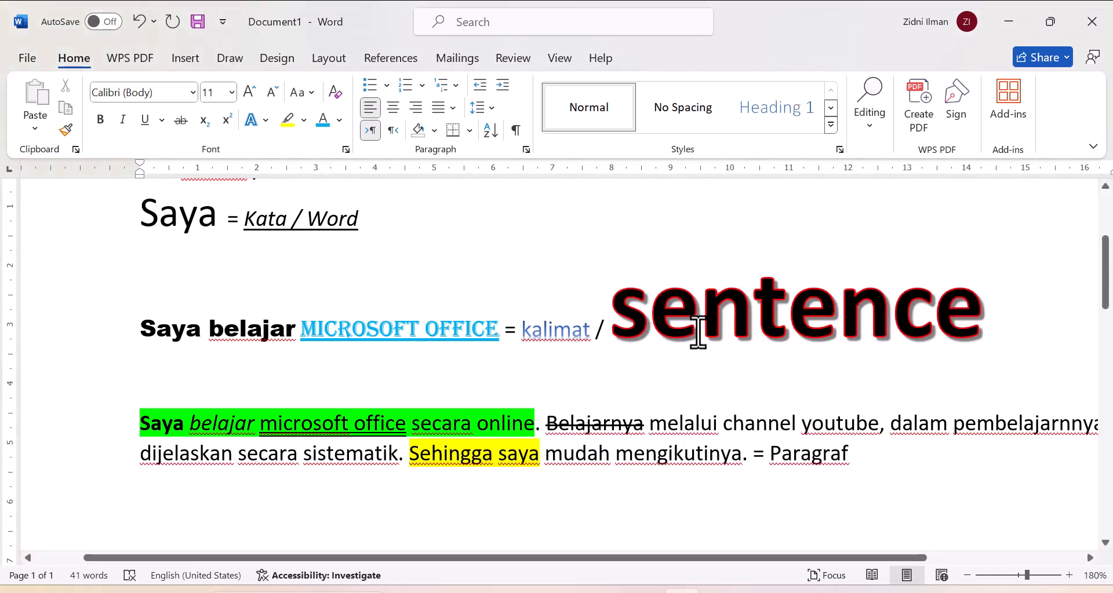
# Apply an outer shadow offset toward the upper right to "sentence"
pyautogui.moveTo(983, 327); pyautogui.dragTo(613, 307)
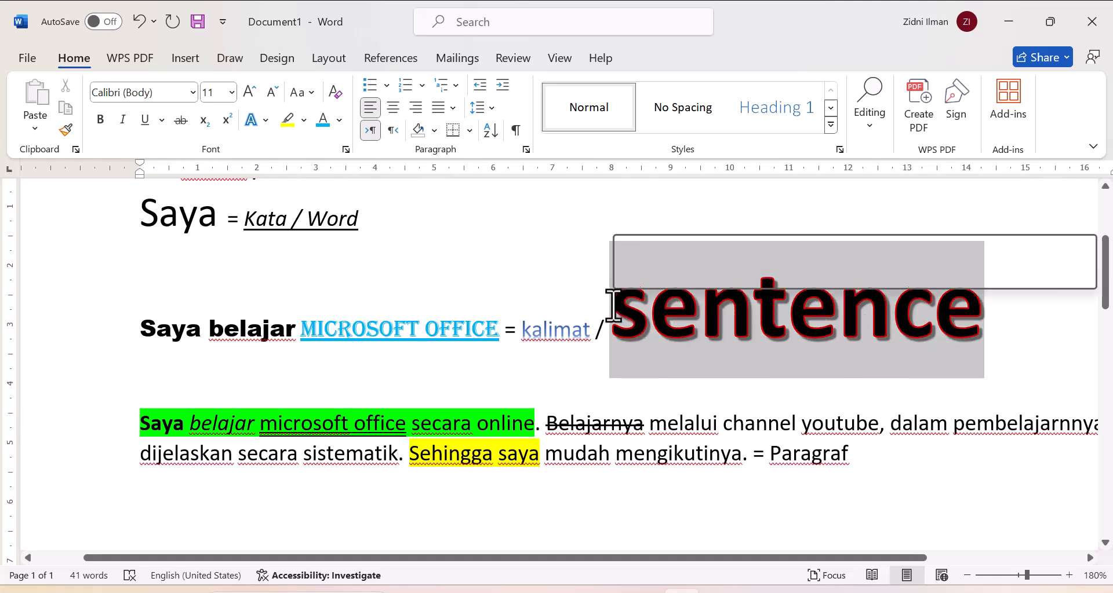
pyautogui.click(265, 120)
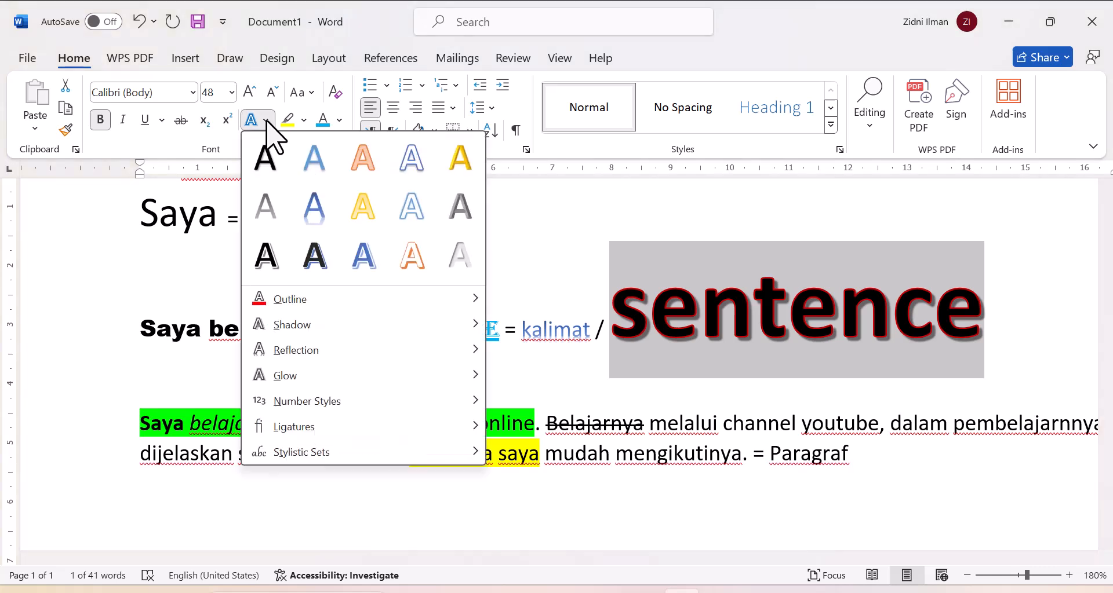
pyautogui.moveTo(310, 326)
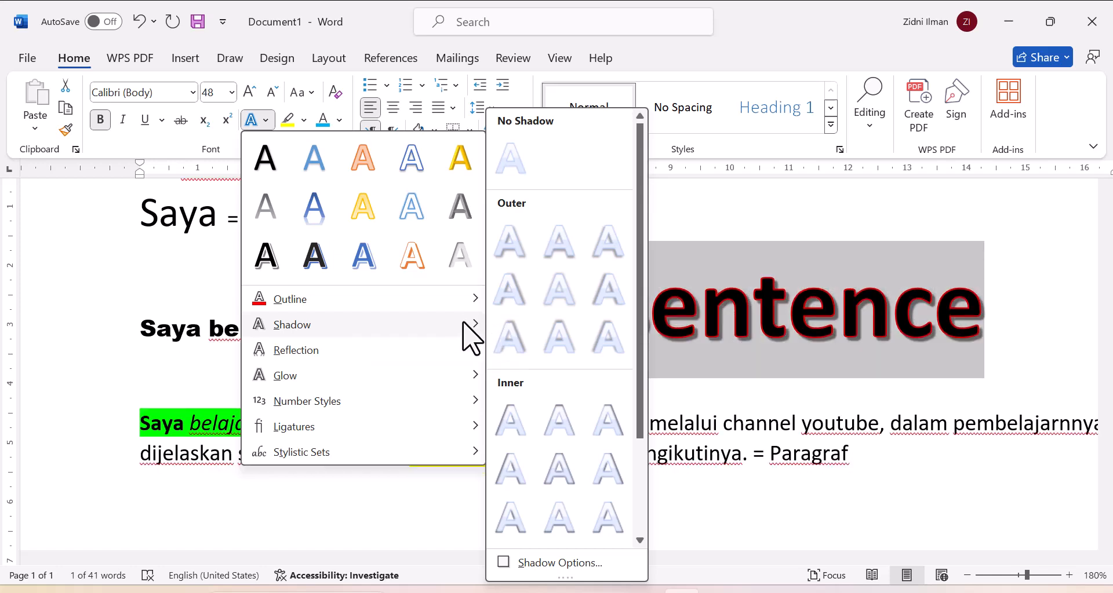
pyautogui.rightClick(510, 347)
pyautogui.click(519, 348)
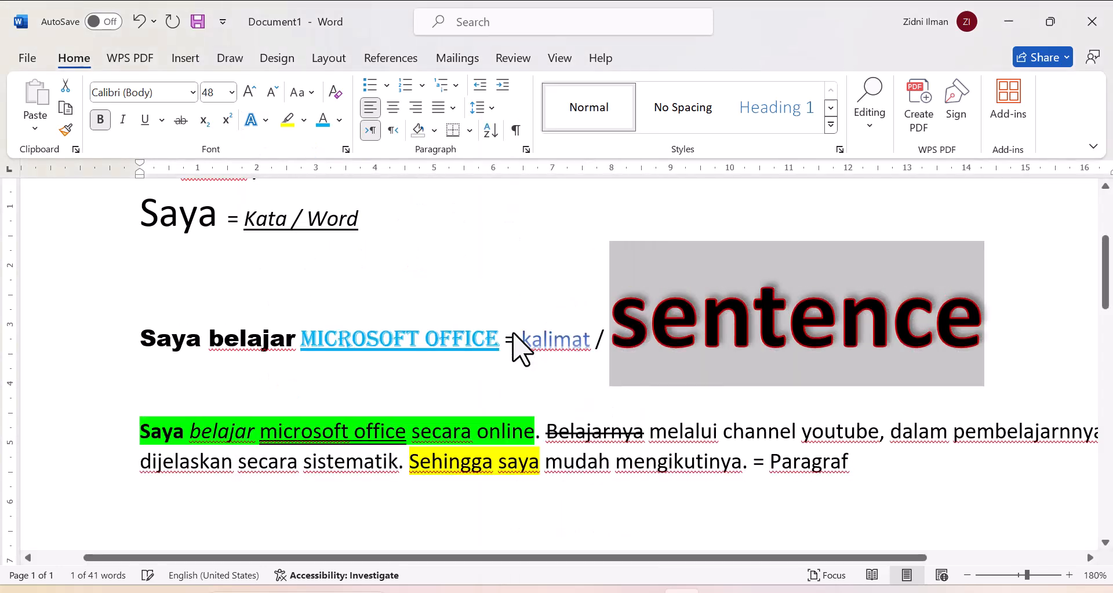
pyautogui.click(748, 368)
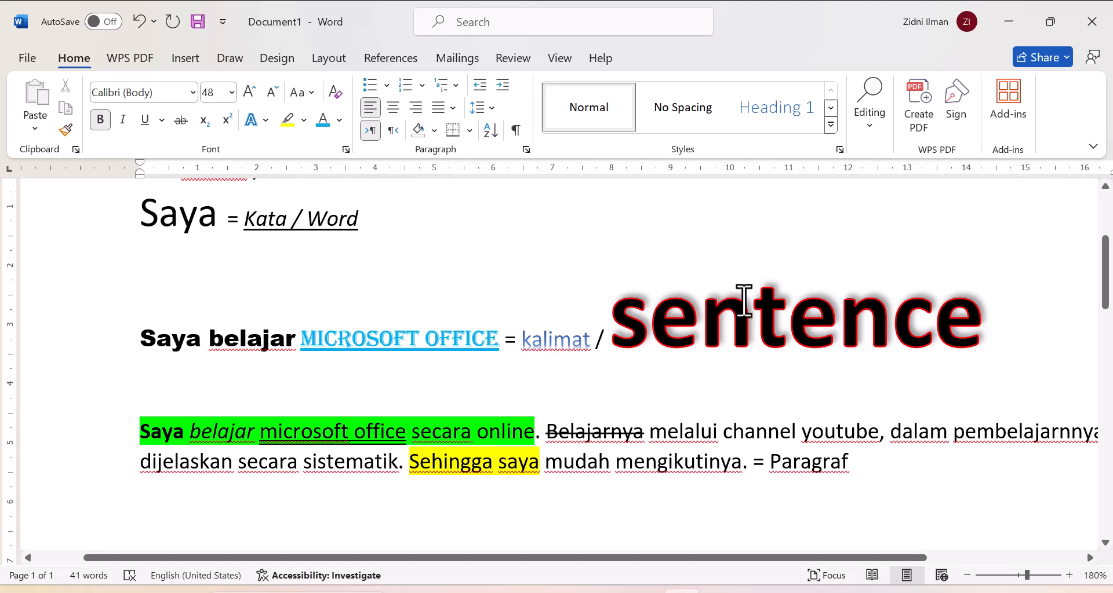
# Apply an outer shadow offset straight downward to "sentence"
pyautogui.moveTo(621, 313); pyautogui.dragTo(974, 336)
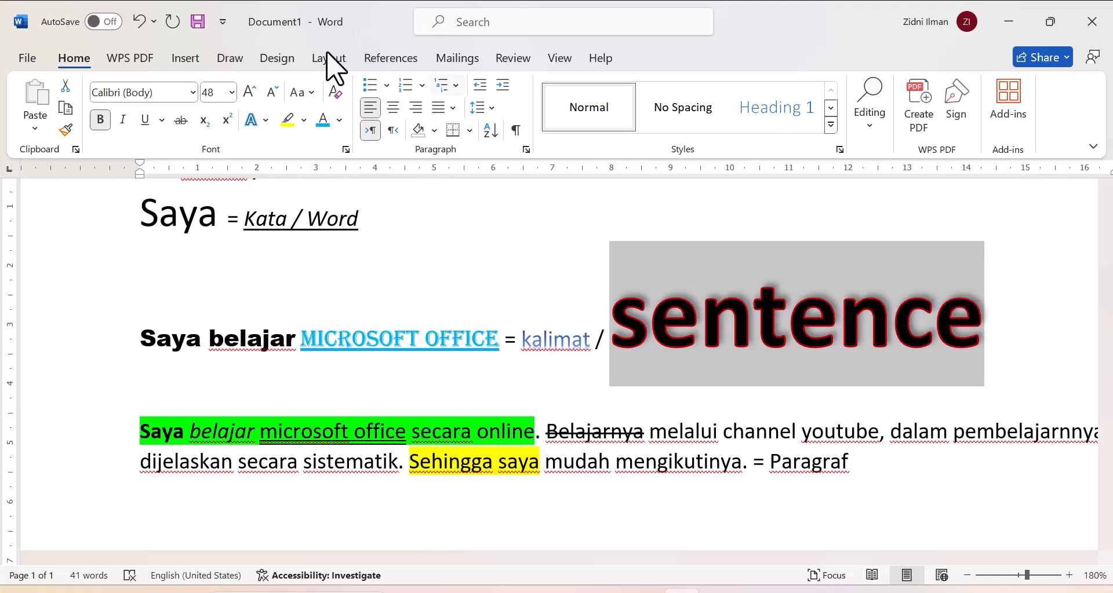
pyautogui.click(266, 120)
pyautogui.moveTo(388, 327)
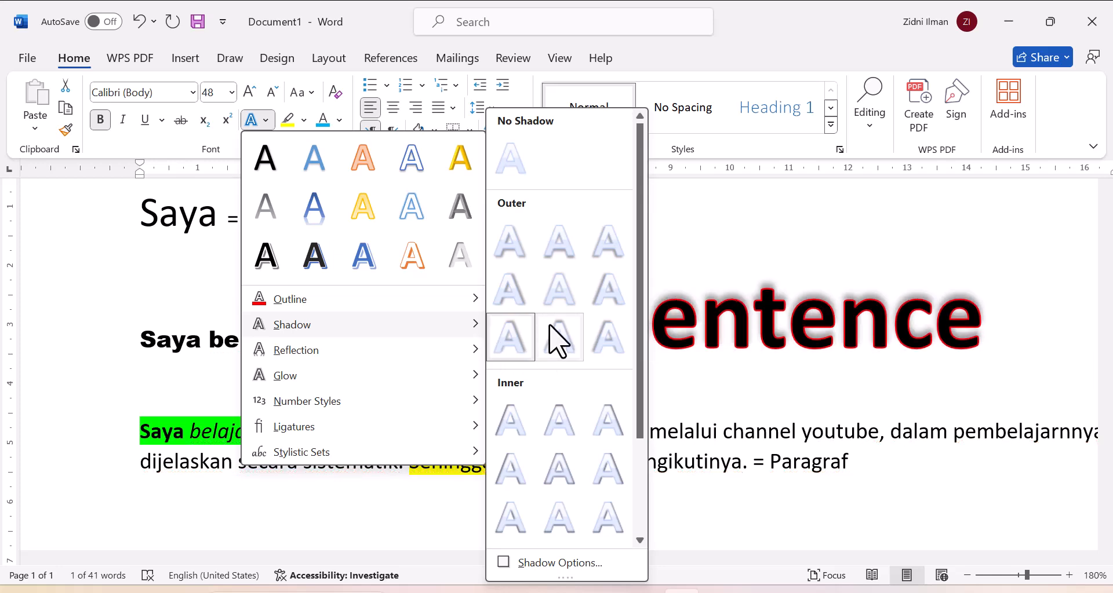
pyautogui.click(560, 252)
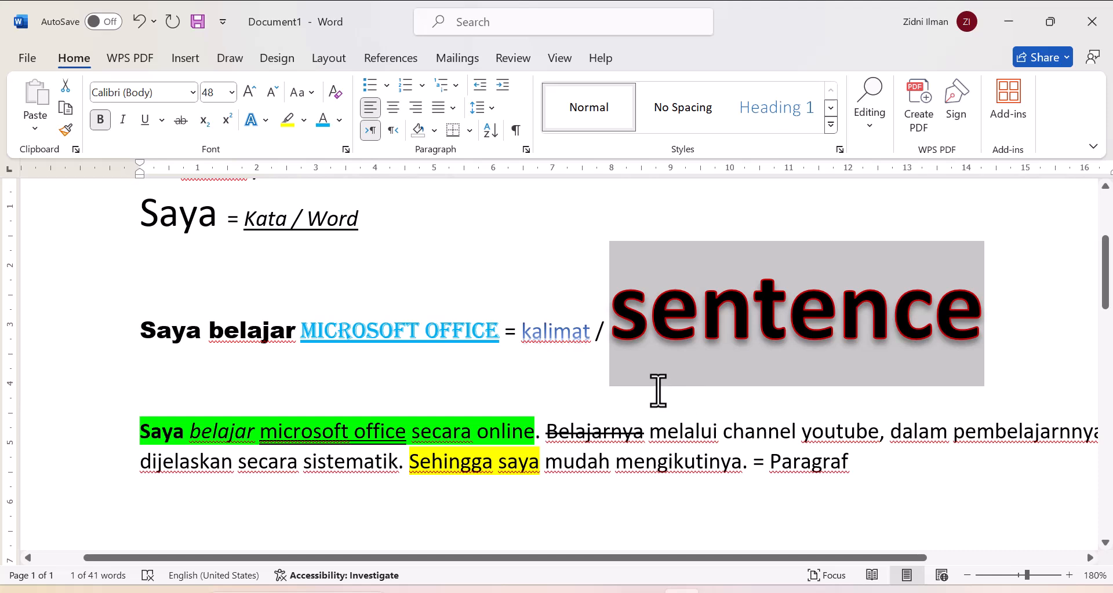
pyautogui.click(646, 372)
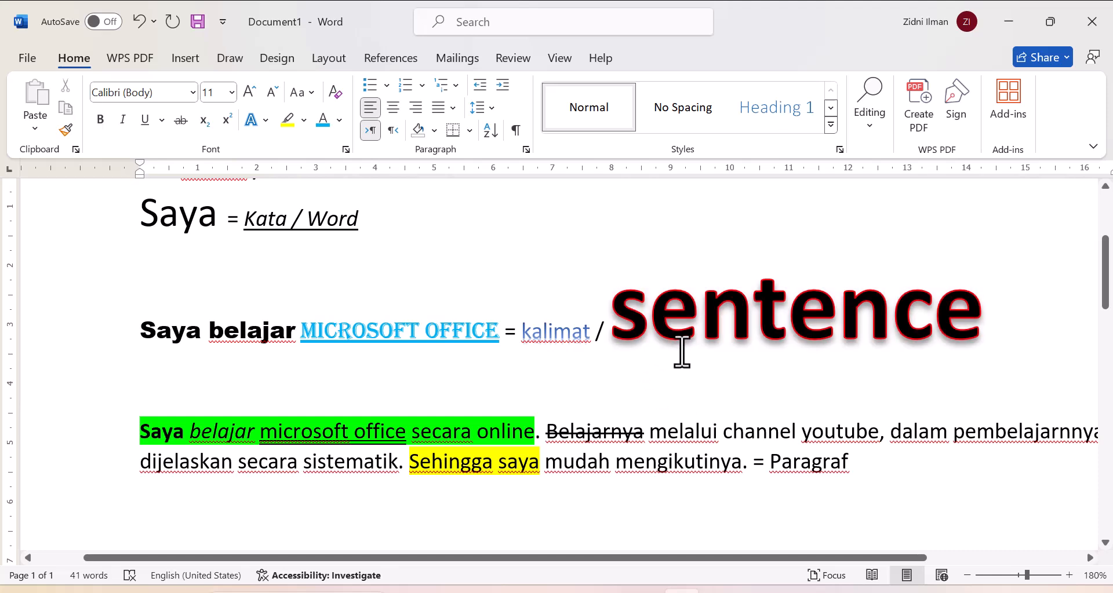
# Apply the second touching reflection variation to the word "sentence"
pyautogui.moveTo(981, 318); pyautogui.dragTo(612, 307)
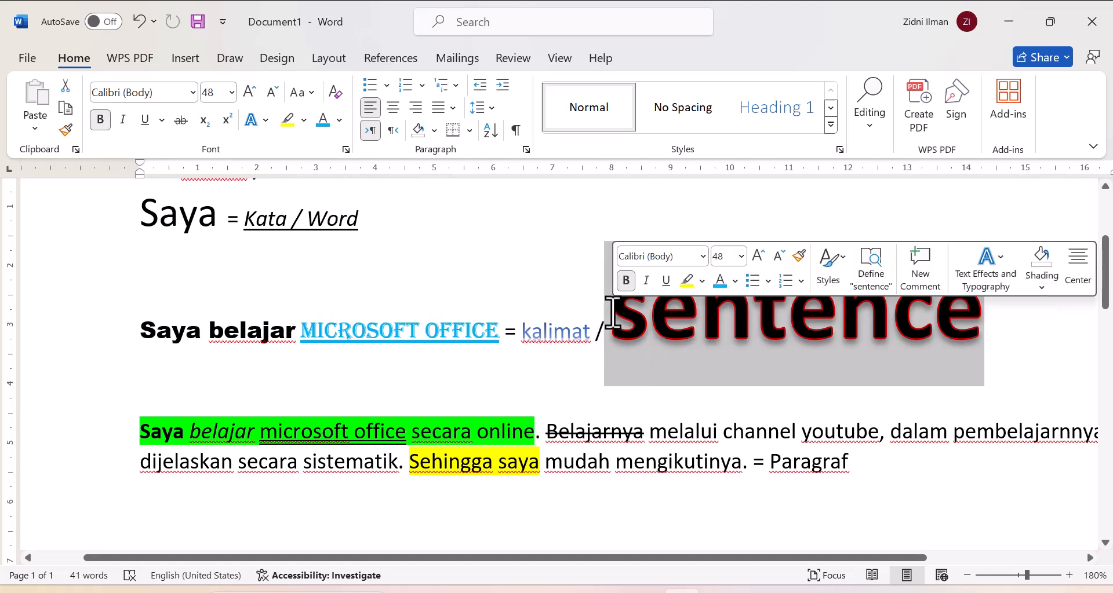
pyautogui.click(265, 120)
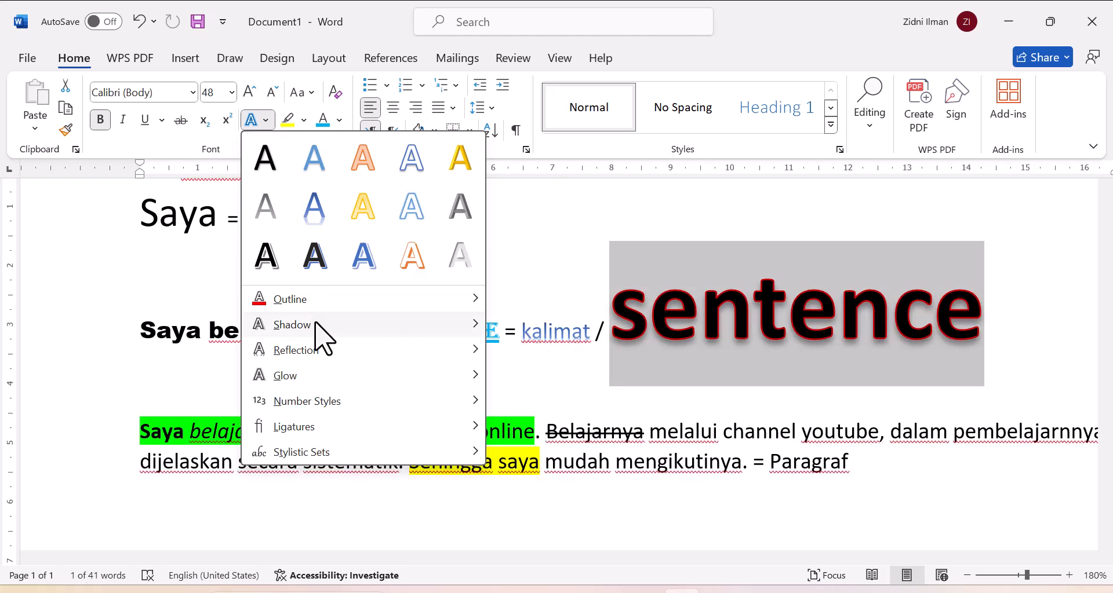
pyautogui.moveTo(323, 350)
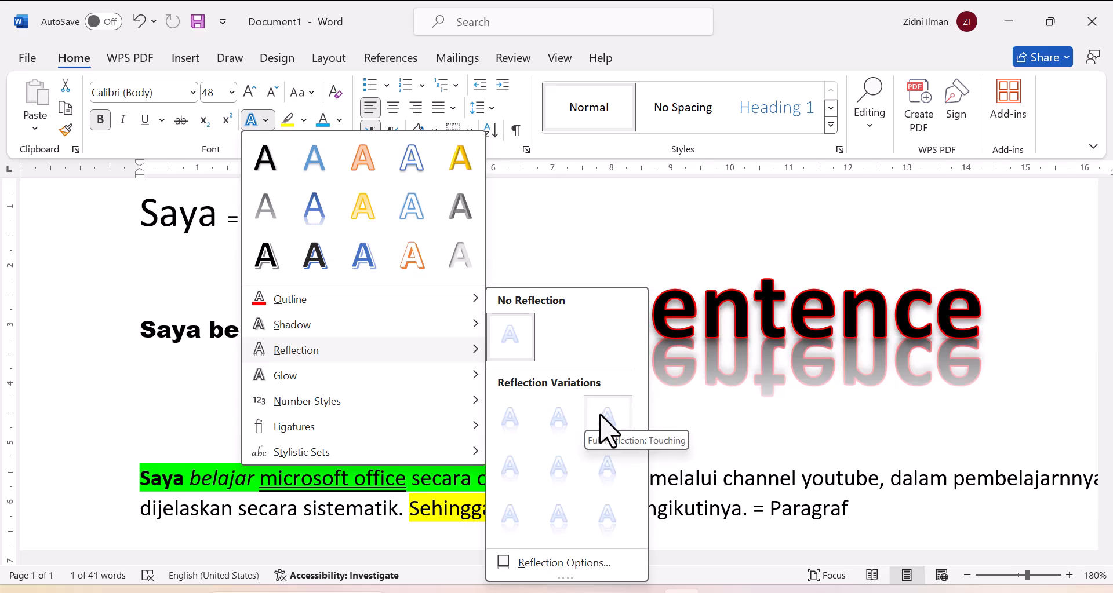
pyautogui.click(561, 419)
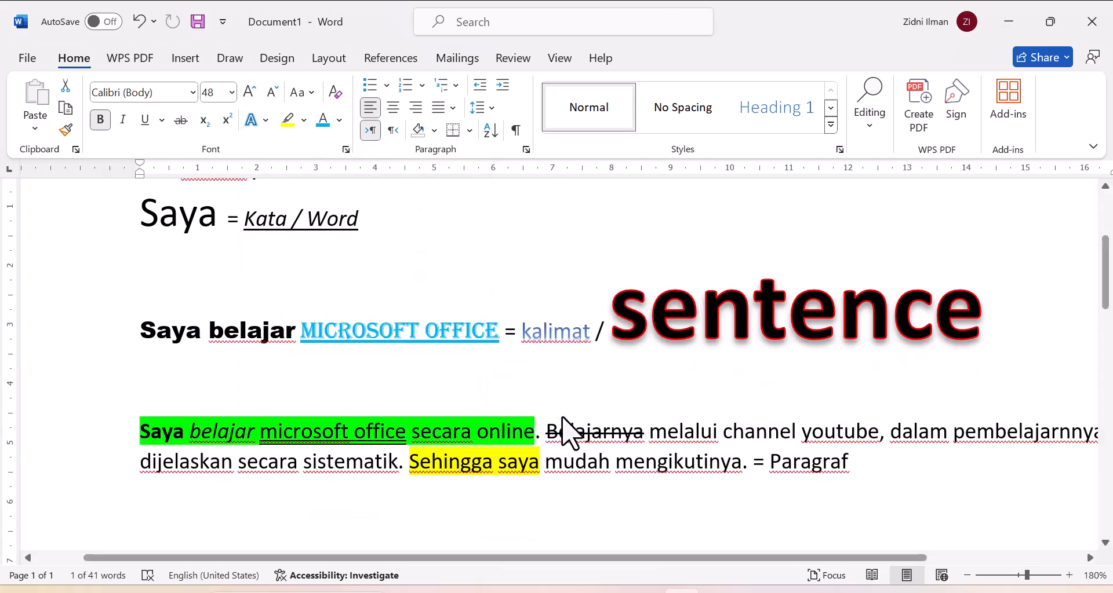
pyautogui.click(588, 399)
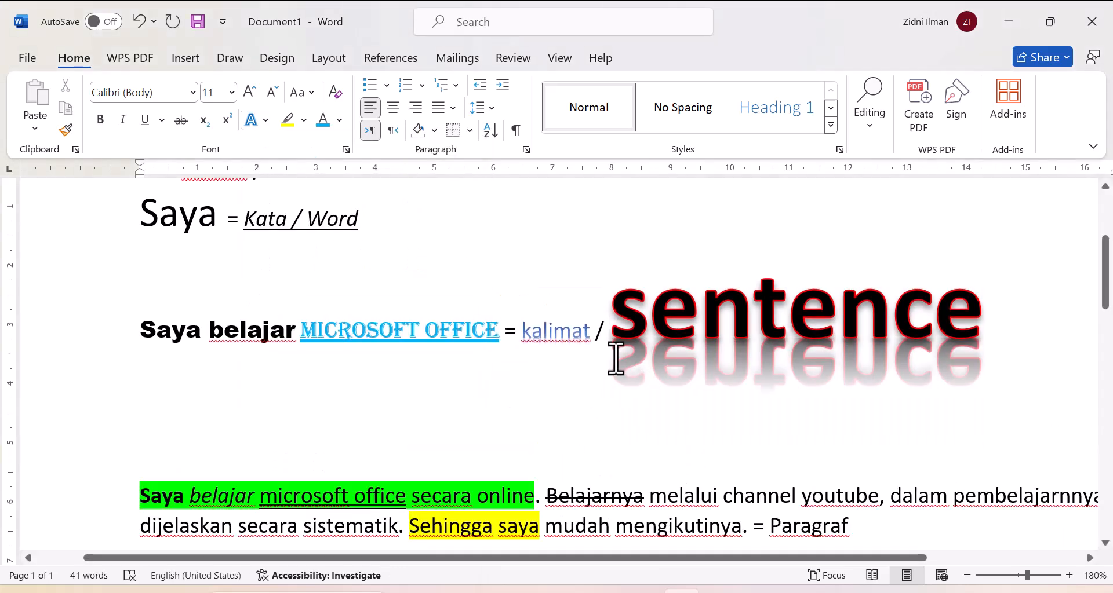
# Remove the reflection effect from the word "sentence"
pyautogui.moveTo(977, 319)
pyautogui.mouseDown()
pyautogui.moveTo(736, 303)
pyautogui.moveTo(610, 313)
pyautogui.mouseUp()
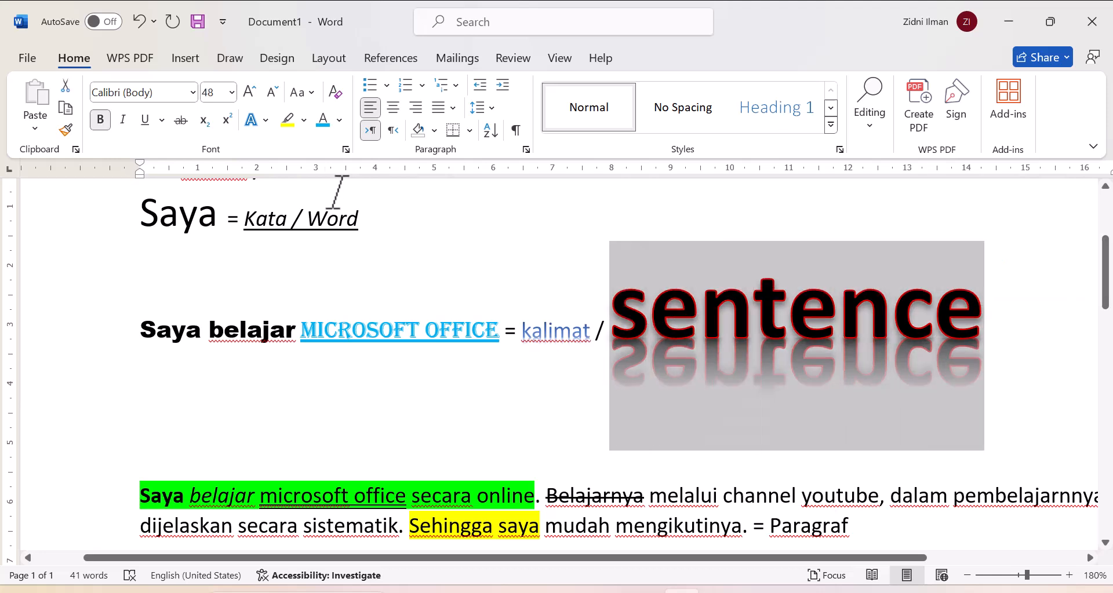
pyautogui.click(270, 120)
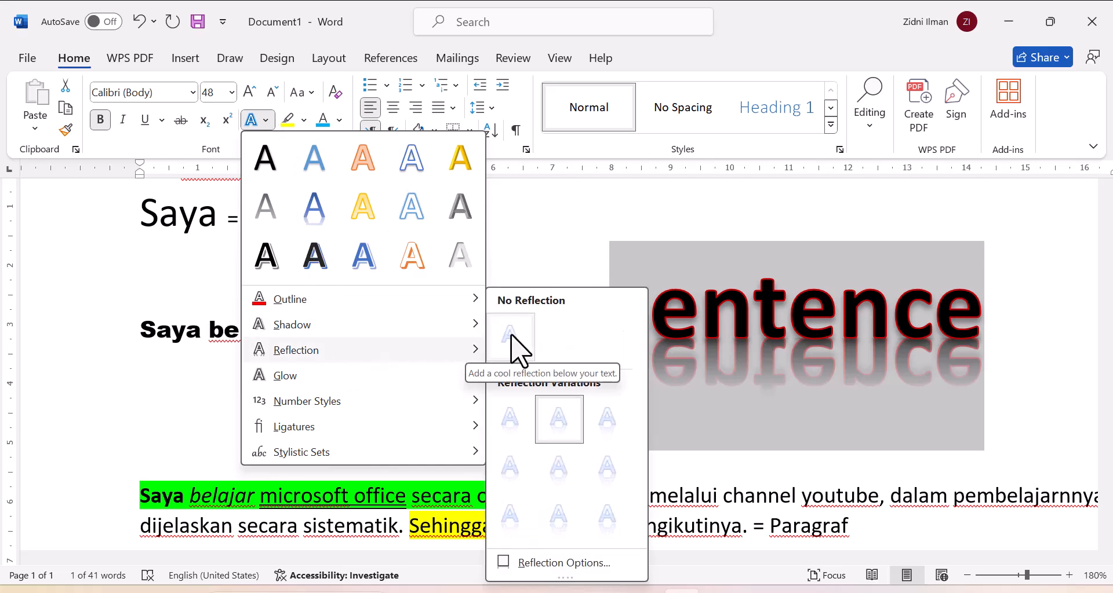
pyautogui.click(521, 347)
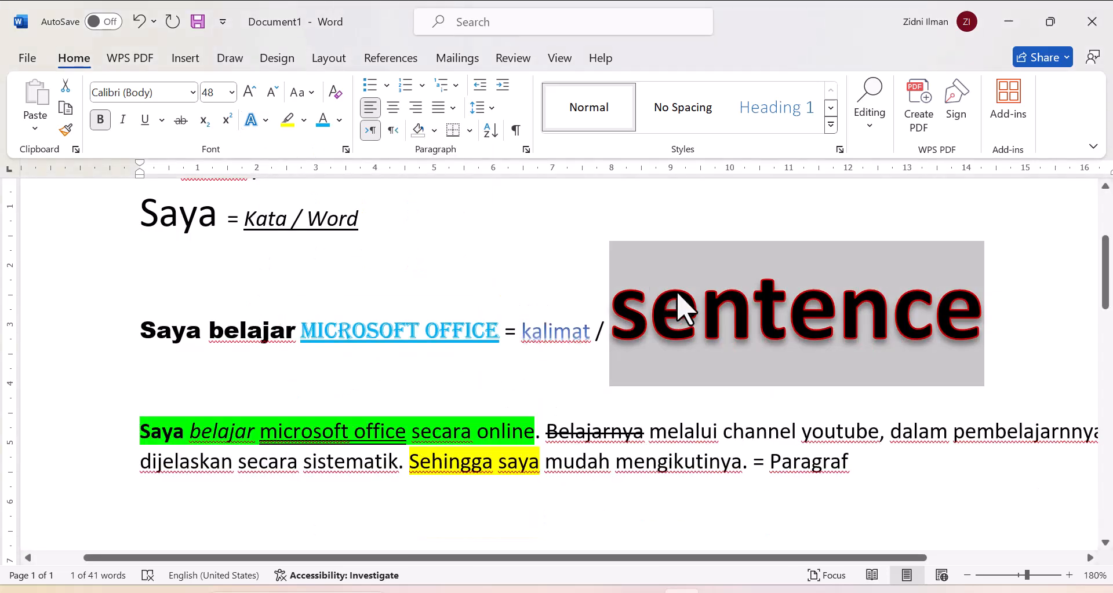
# Preview reflection and glow variations on "sentence" and add the glow gallery to the Quick Access Toolbar
pyautogui.click(265, 121)
pyautogui.moveTo(306, 387)
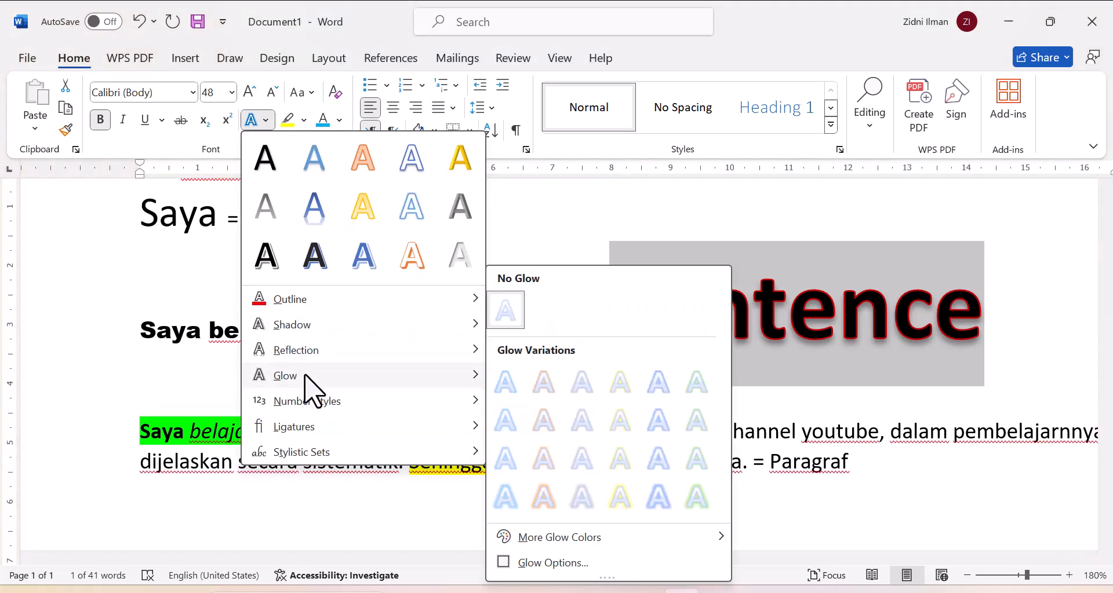
pyautogui.moveTo(478, 350)
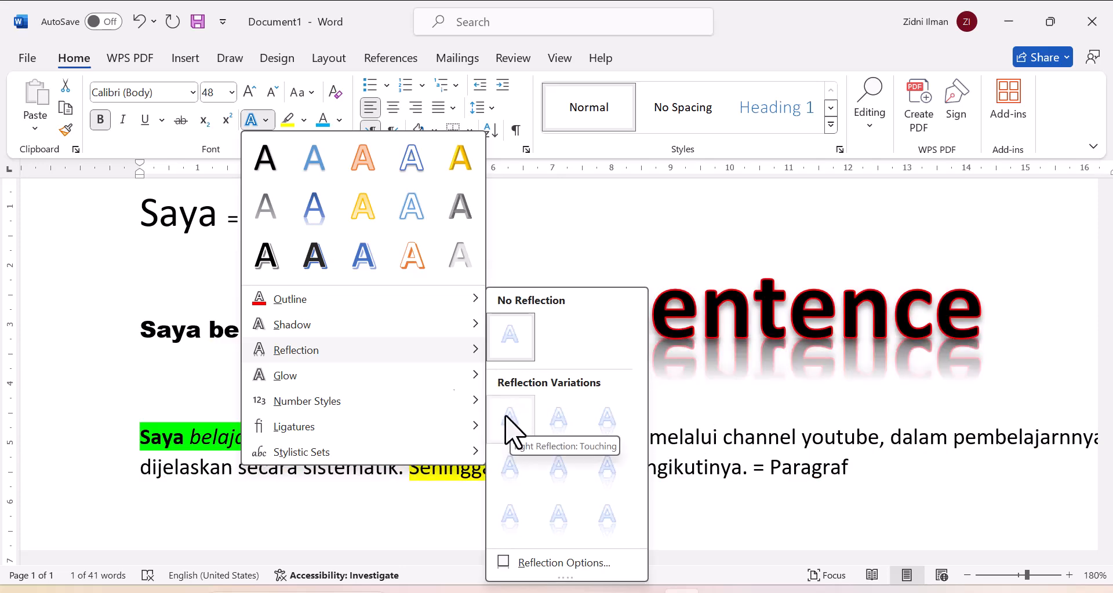
pyautogui.moveTo(471, 382)
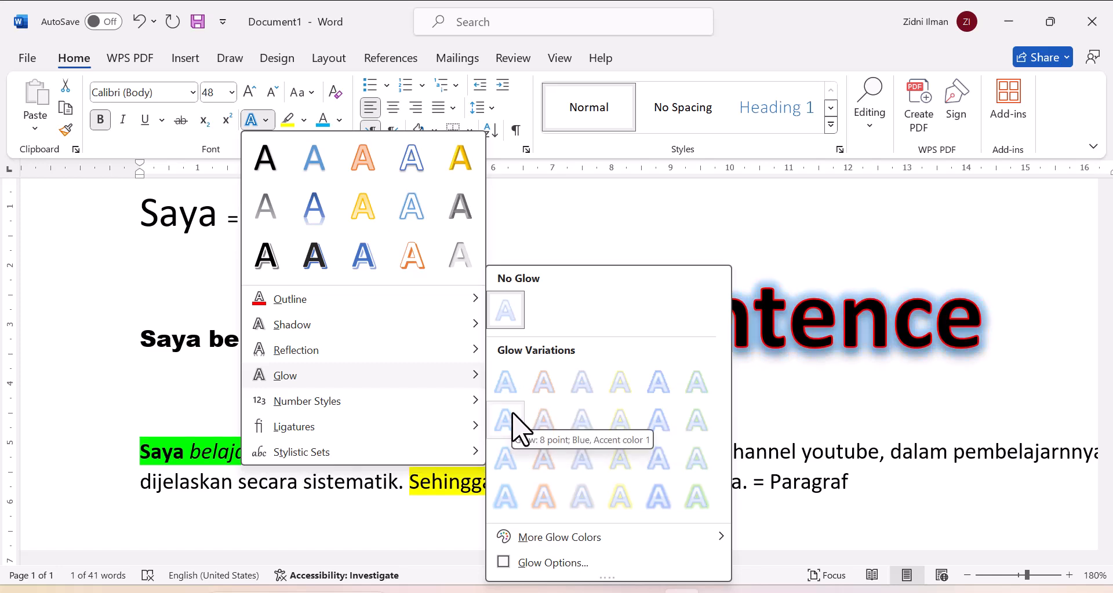
pyautogui.rightClick(542, 458)
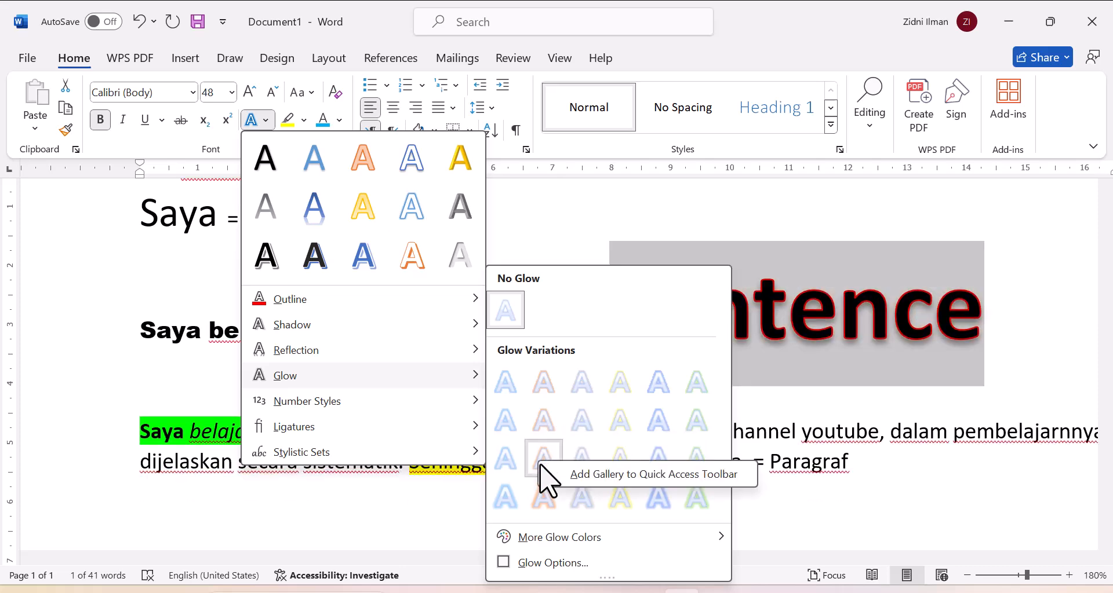
pyautogui.click(591, 474)
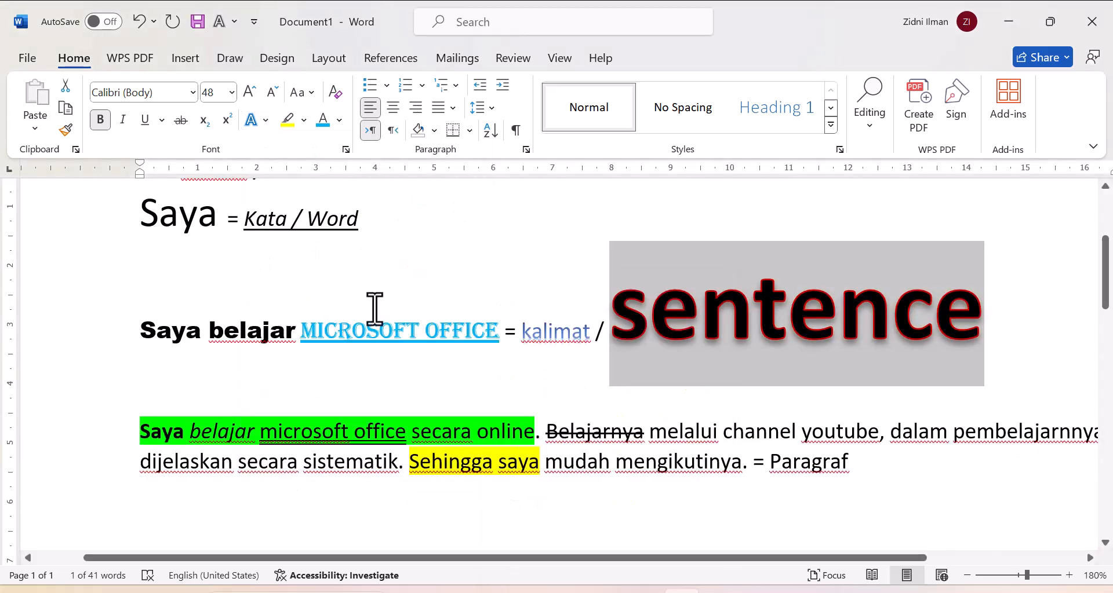
# Apply the largest orange glow variation to the word "sentence"
pyautogui.click(265, 121)
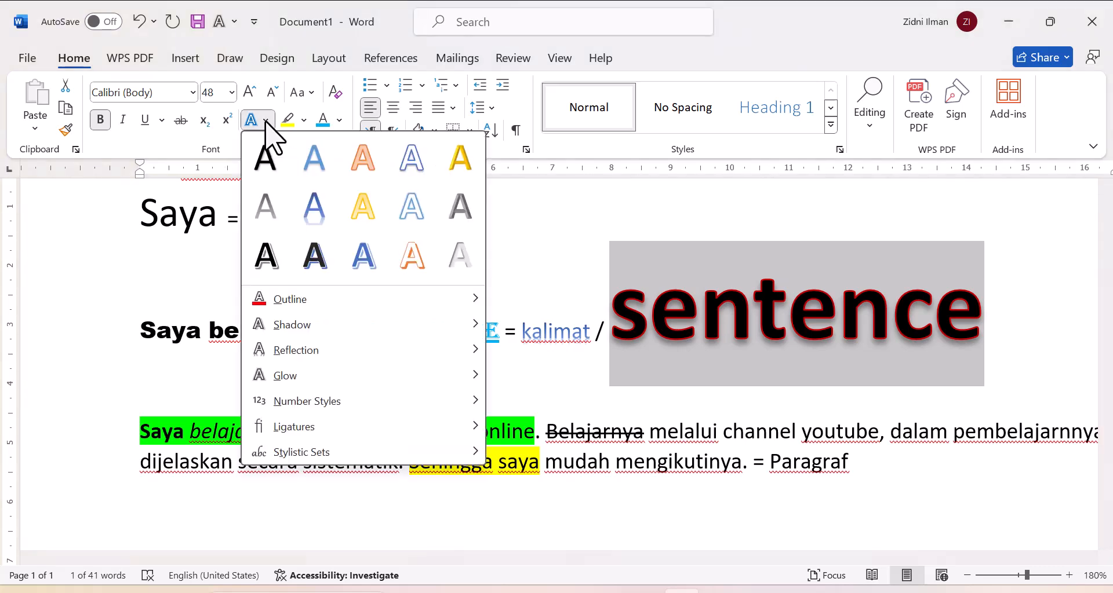
pyautogui.moveTo(394, 381)
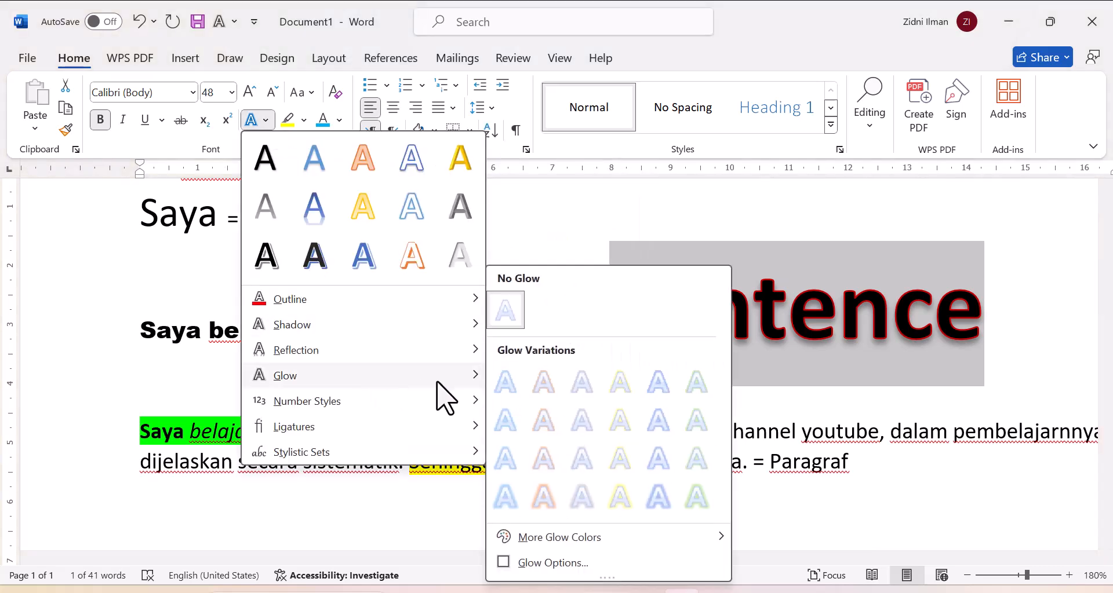
pyautogui.click(543, 497)
pyautogui.click(567, 417)
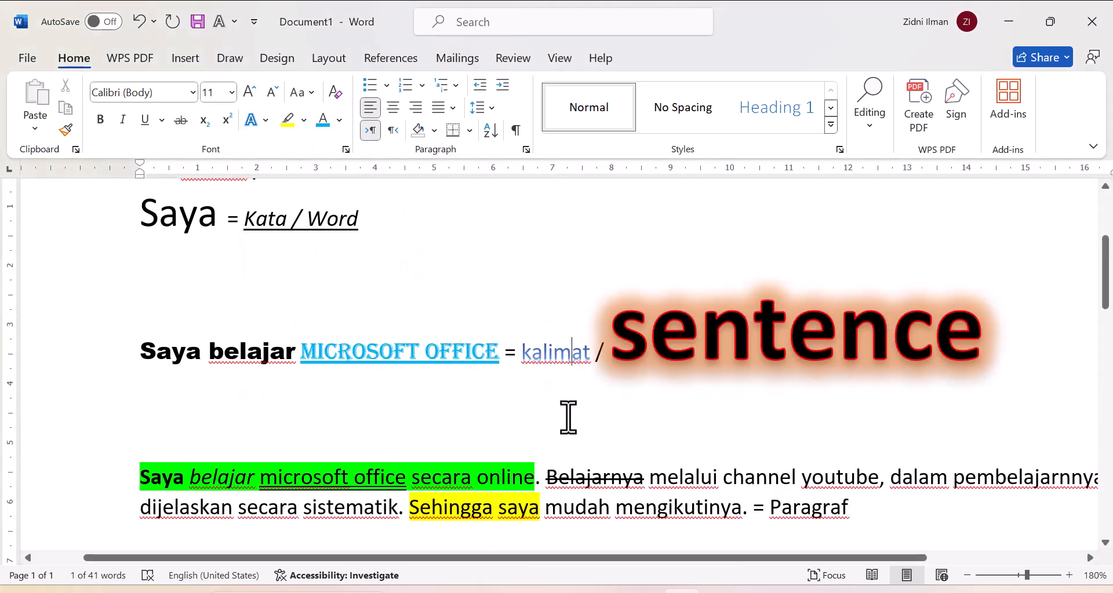
pyautogui.moveTo(977, 341); pyautogui.dragTo(623, 333)
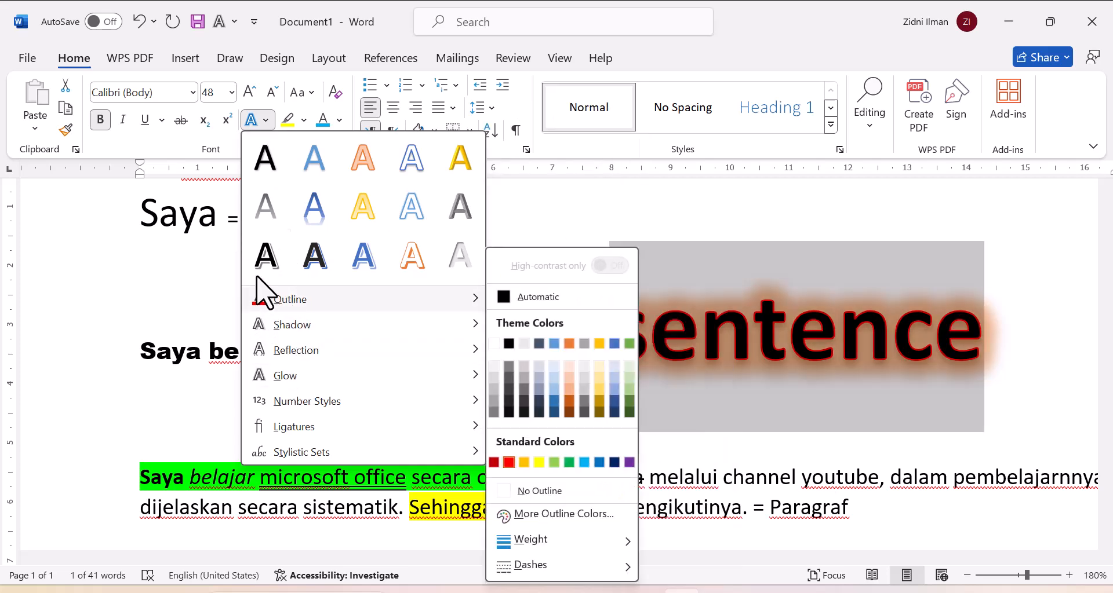
pyautogui.click(192, 269)
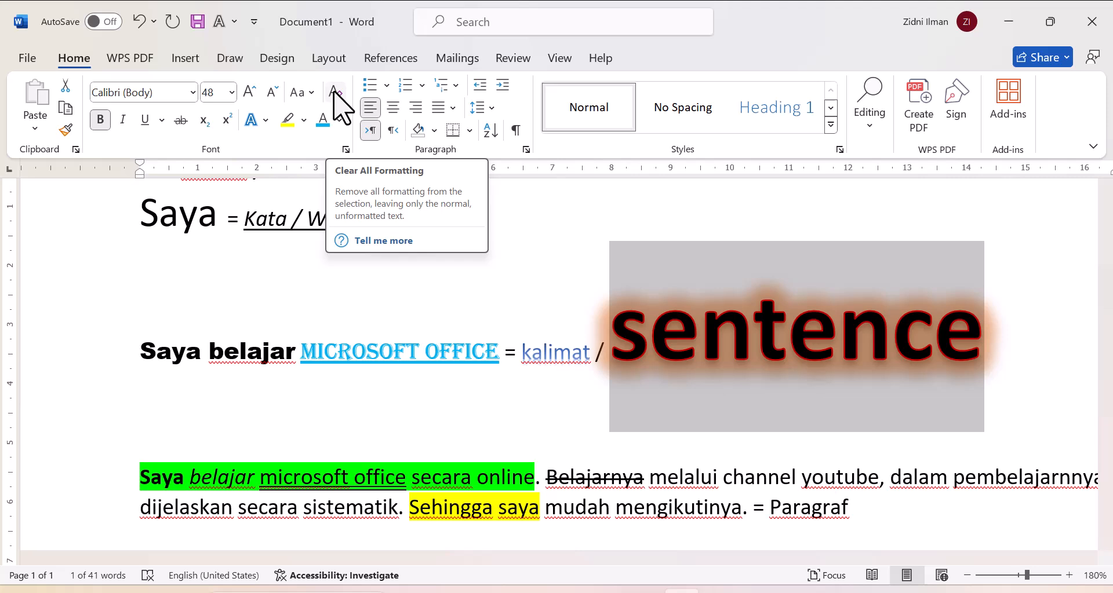
pyautogui.click(394, 294)
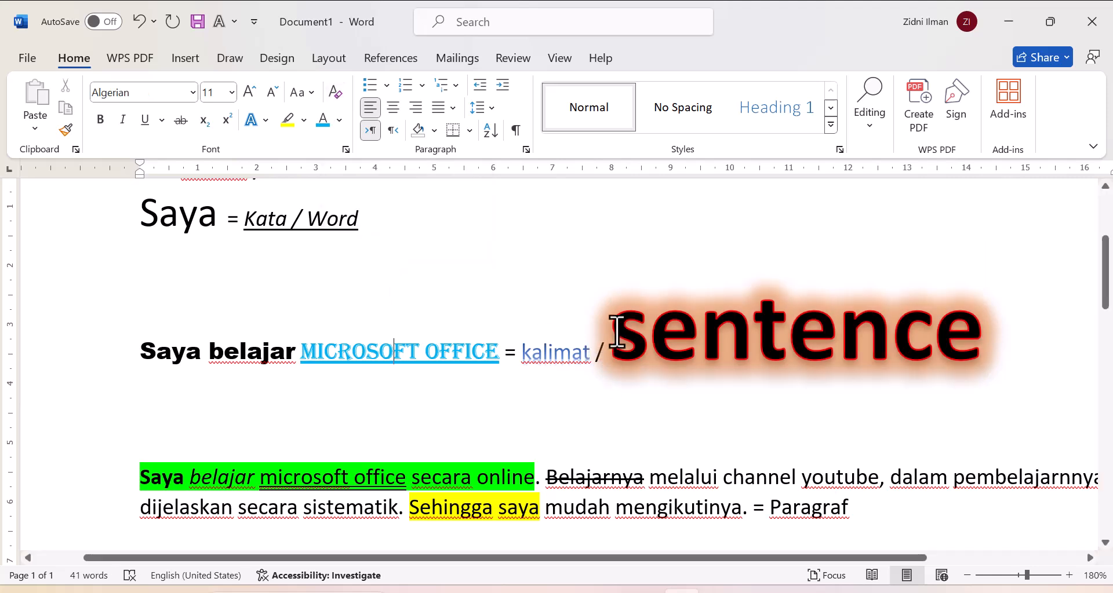
pyautogui.moveTo(984, 339); pyautogui.dragTo(638, 332)
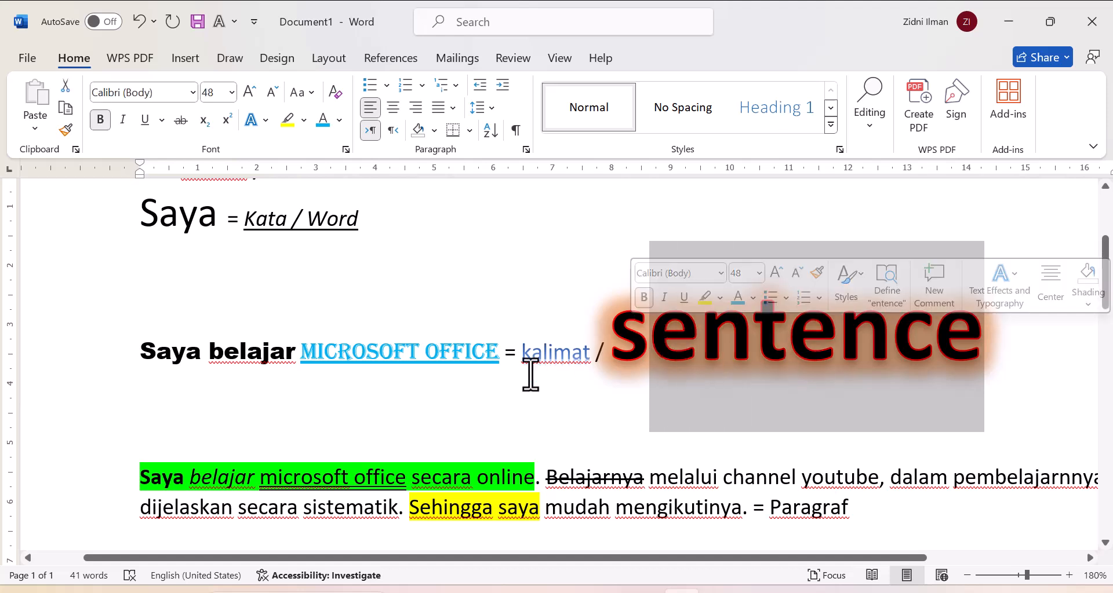
pyautogui.click(502, 364)
# Clear all formatting from "Microsoft office" in the example sentence above the paragraph
pyautogui.moveTo(501, 358); pyautogui.dragTo(311, 347)
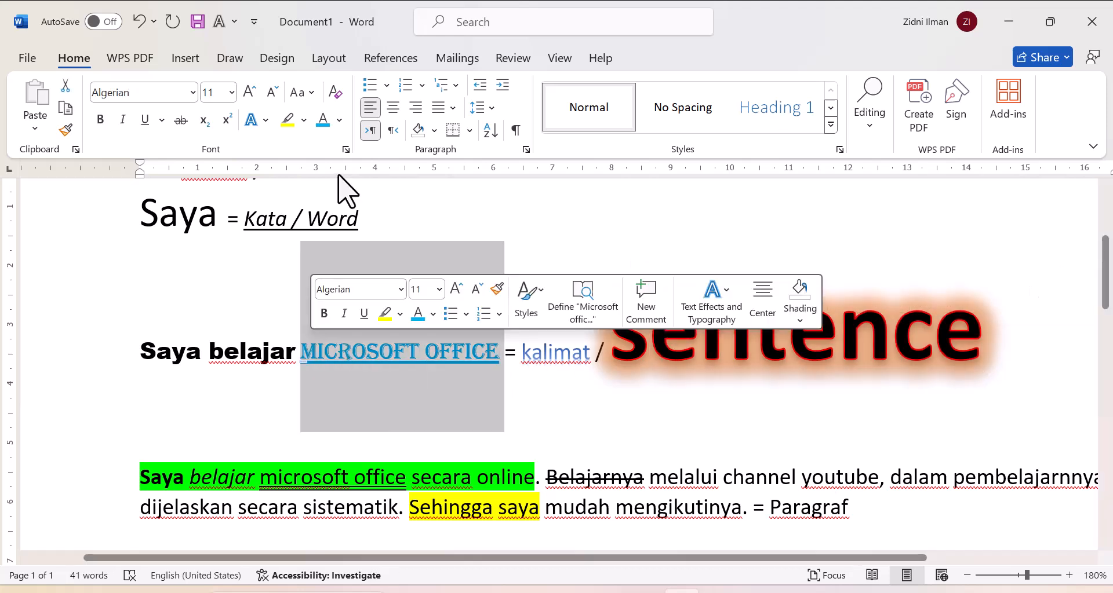
pyautogui.click(335, 93)
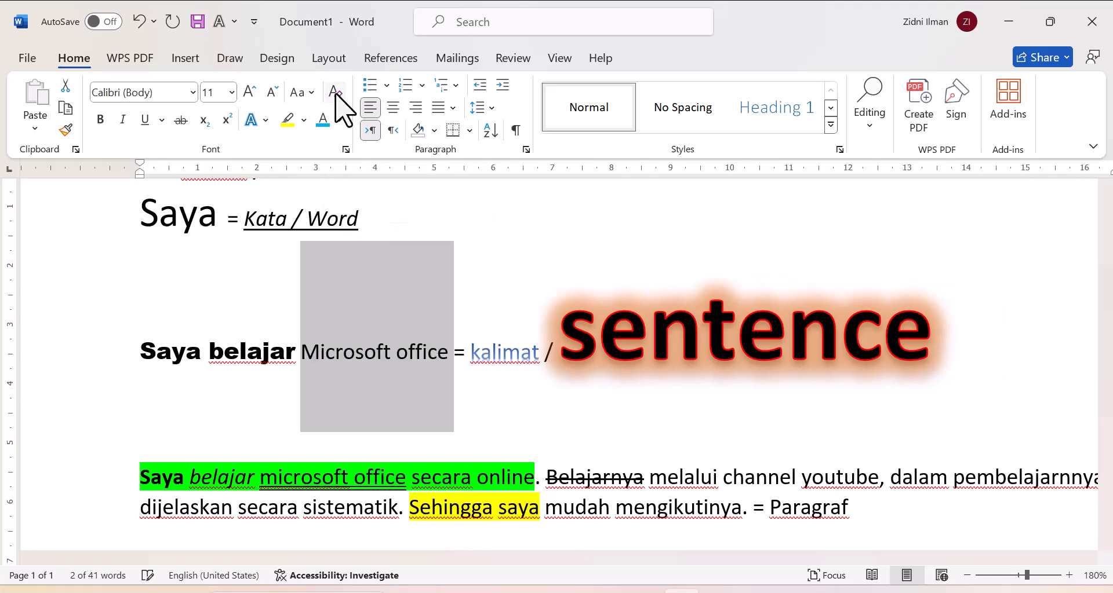
pyautogui.click(481, 417)
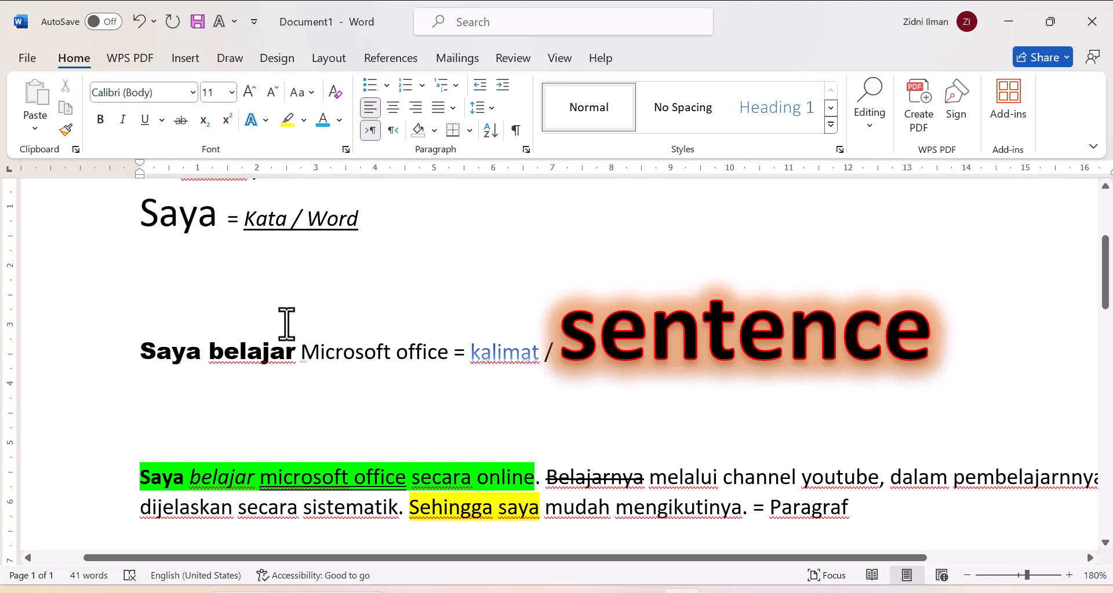
# Clear all formatting from the bold "Saya belajar" at the start of the example sentence
pyautogui.moveTo(299, 352); pyautogui.dragTo(175, 361)
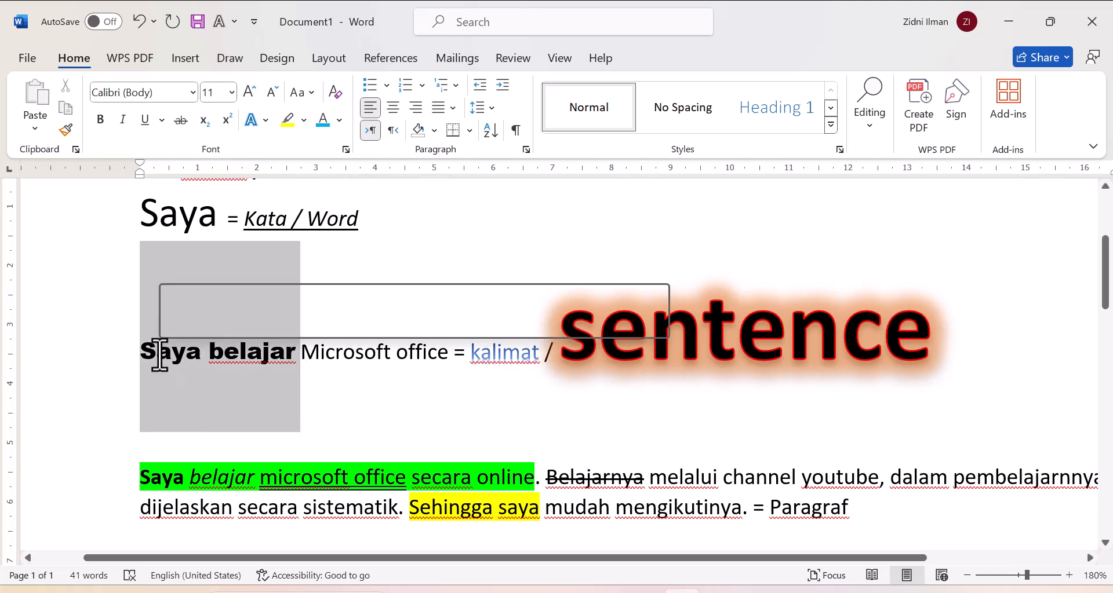
pyautogui.click(334, 93)
pyautogui.click(366, 393)
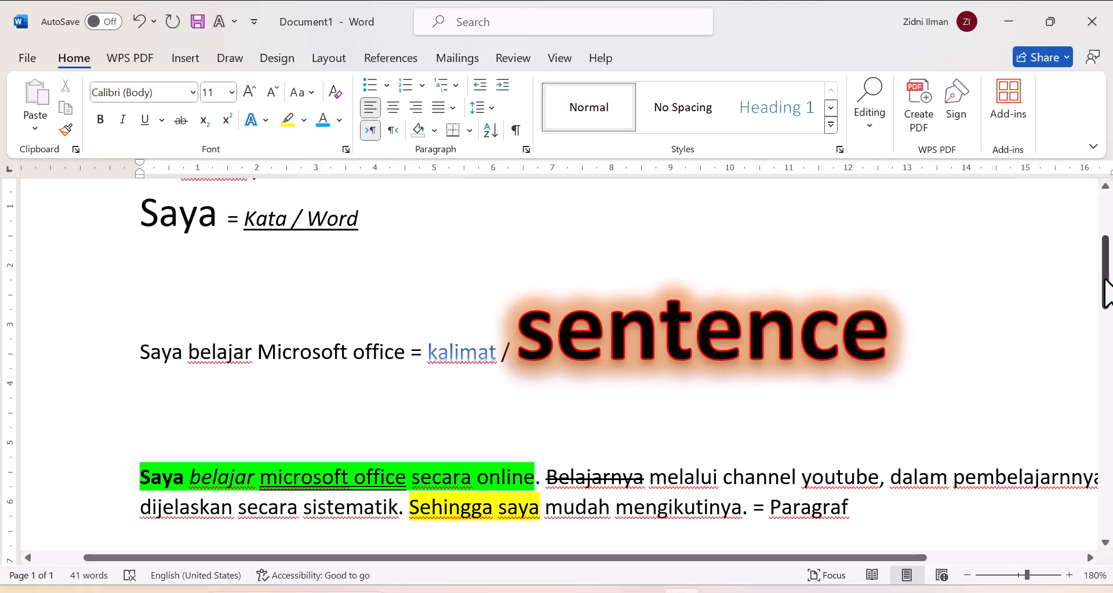
pyautogui.moveTo(1106, 292); pyautogui.dragTo(1107, 301)
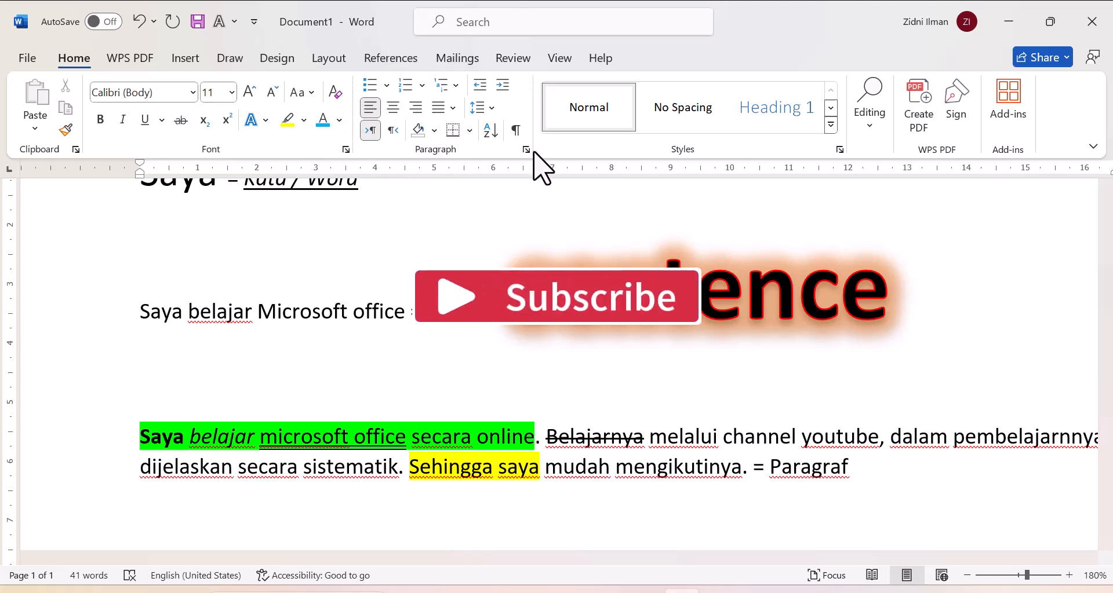
pyautogui.click(365, 125)
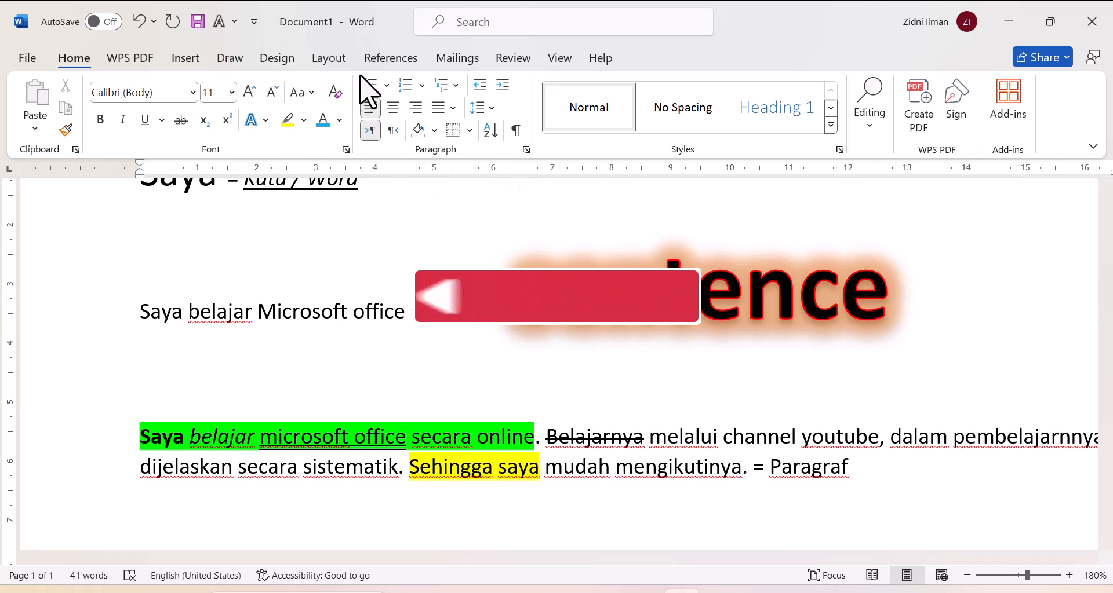